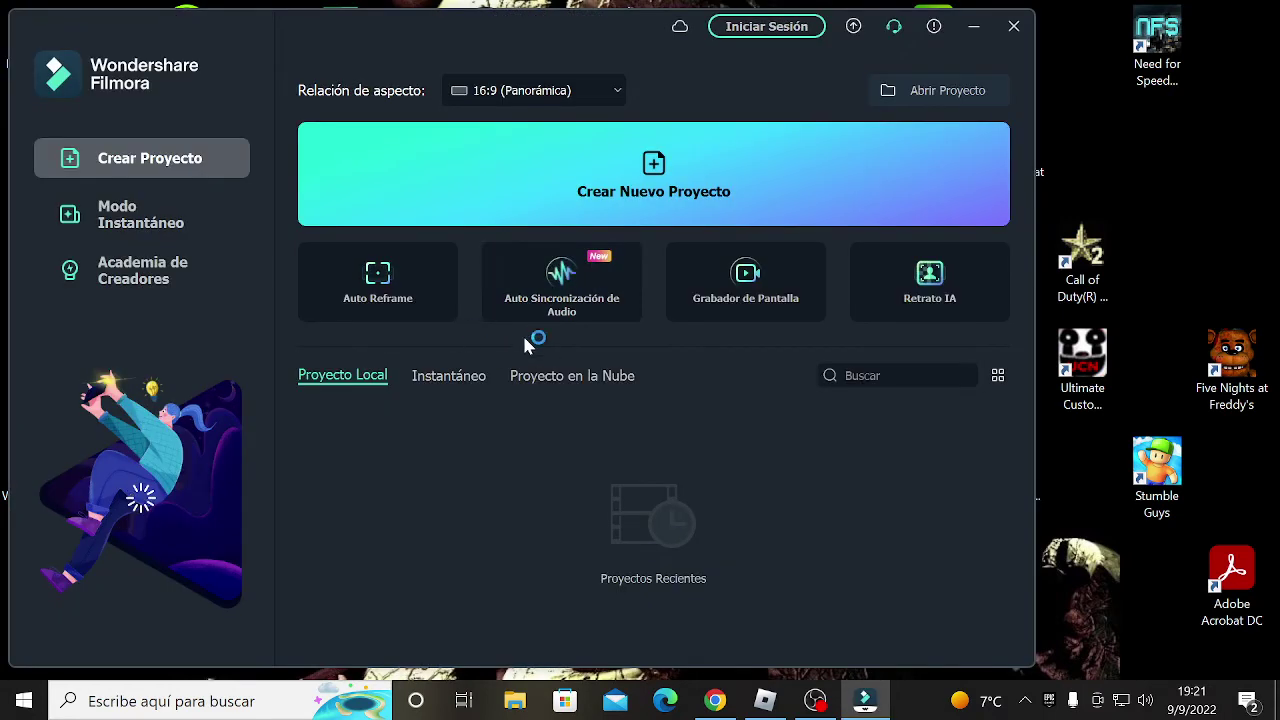
left_click(703, 178)
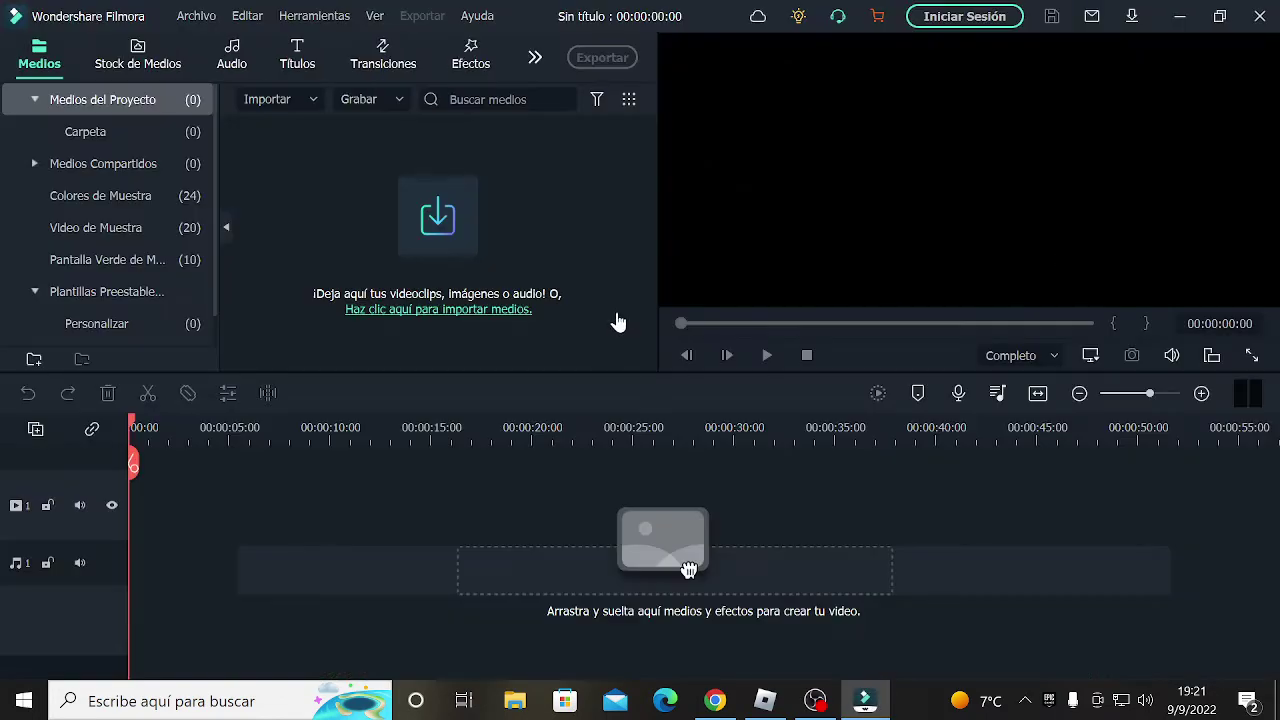
left_click(452, 228)
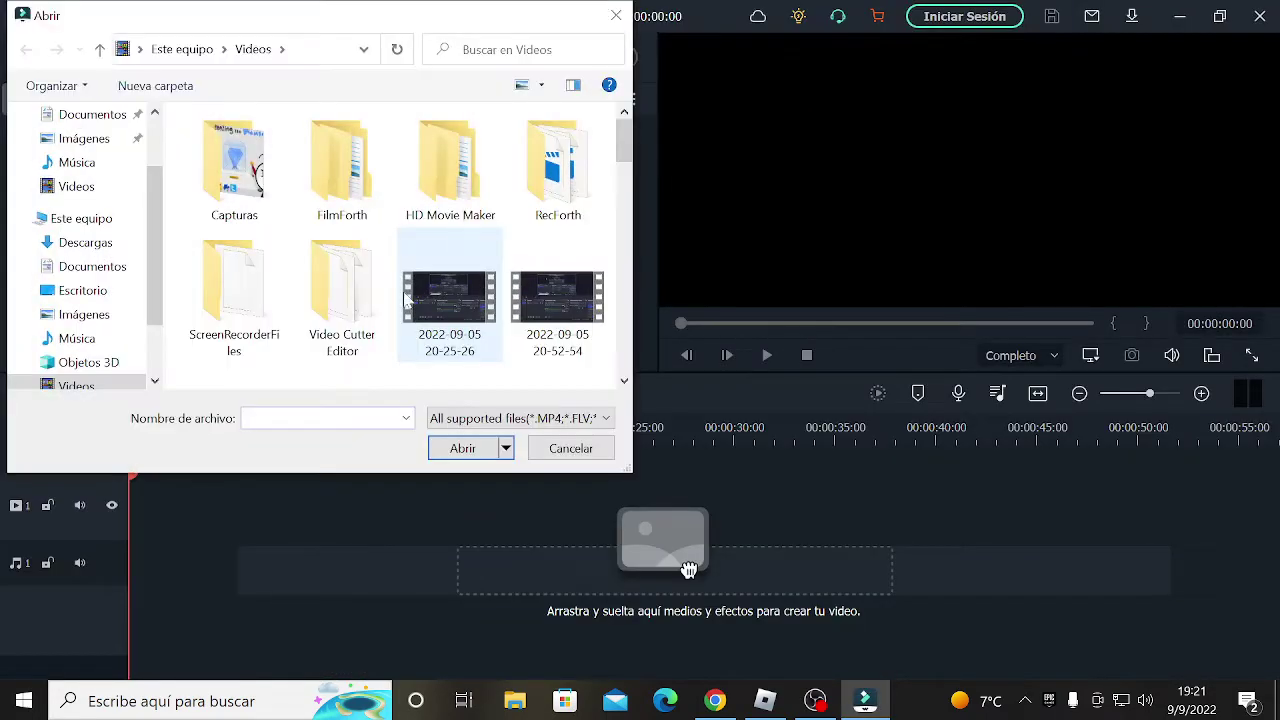
scroll(362, 283, "down", 15)
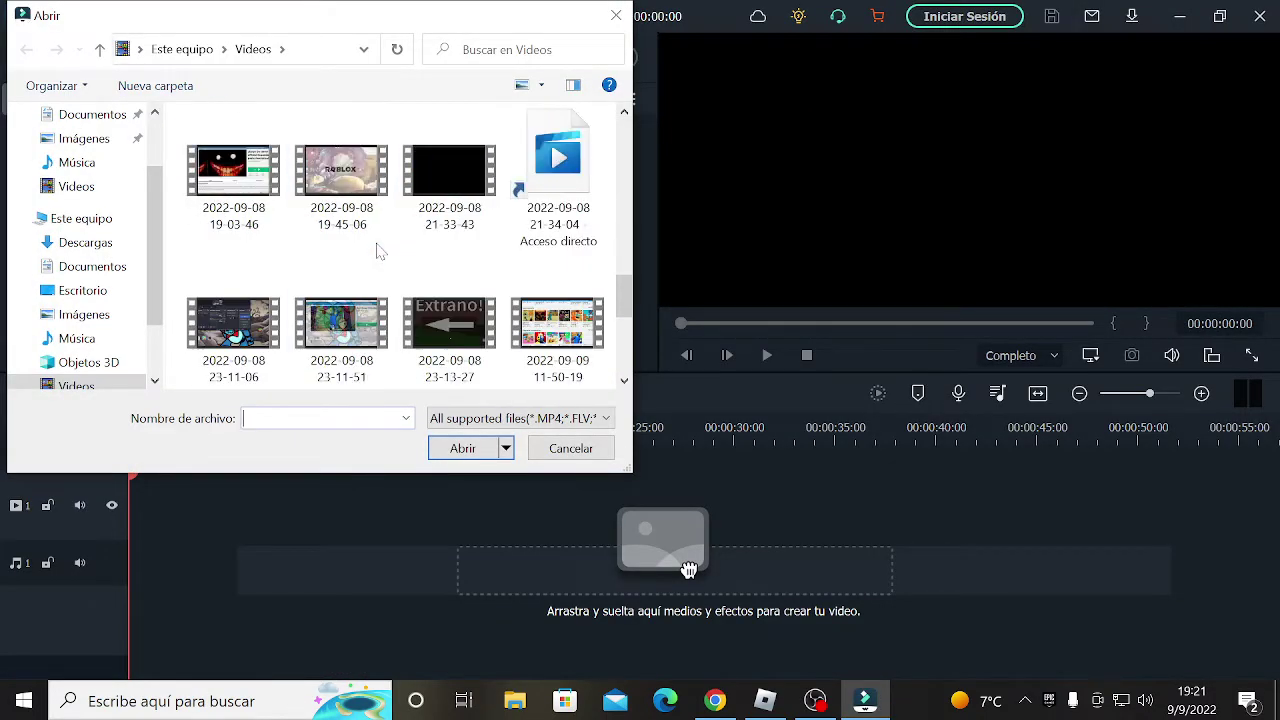
scroll(378, 251, "down", 3)
scroll(378, 251, "up", 3)
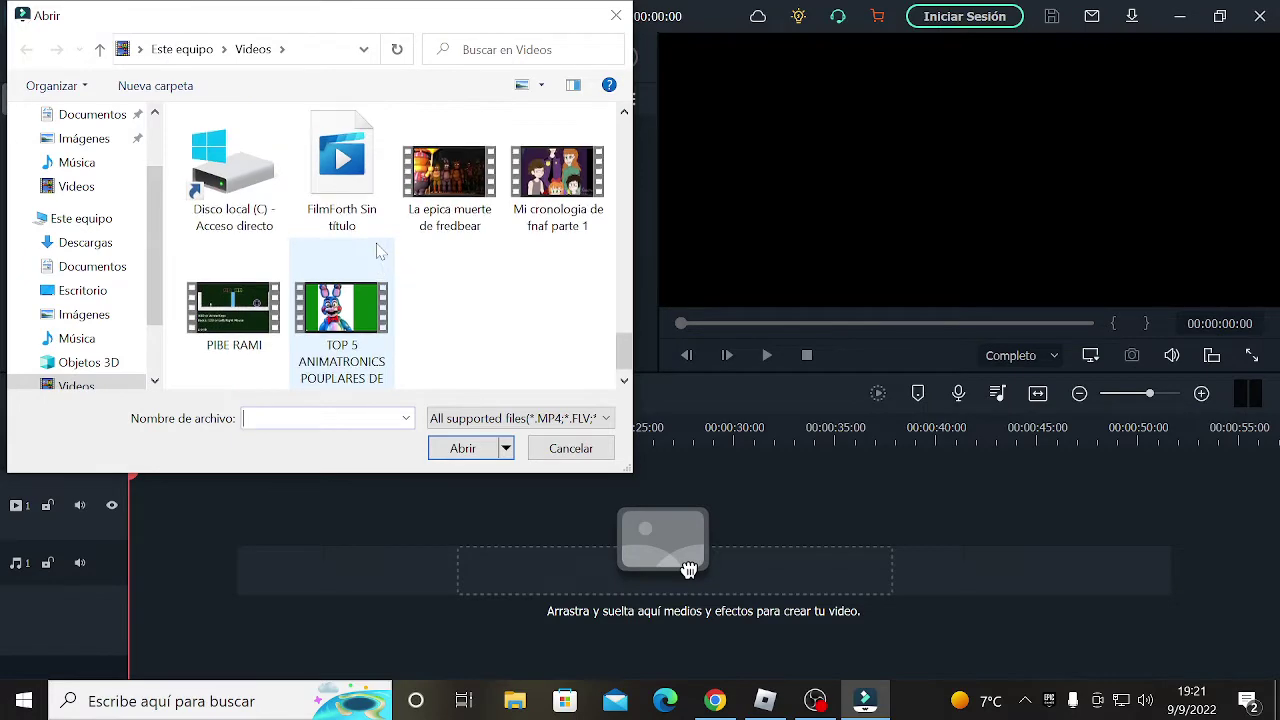
left_click(357, 203)
double_click(357, 203)
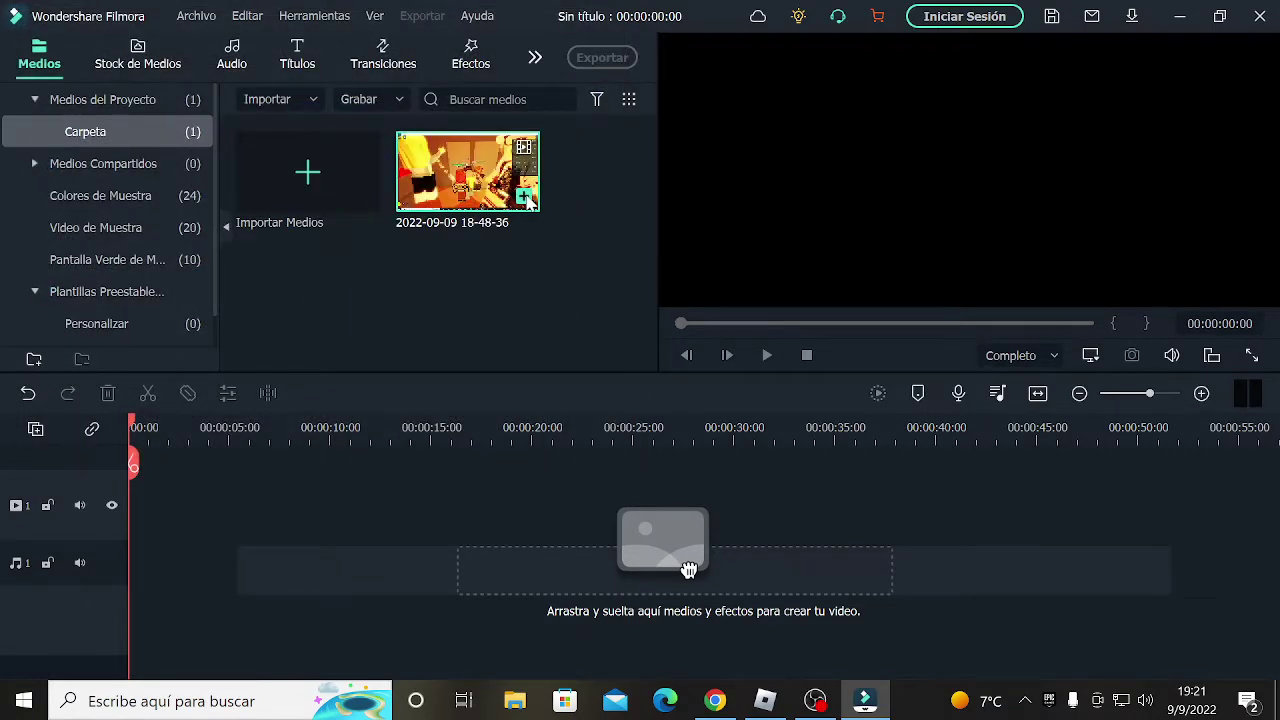
left_click(525, 196)
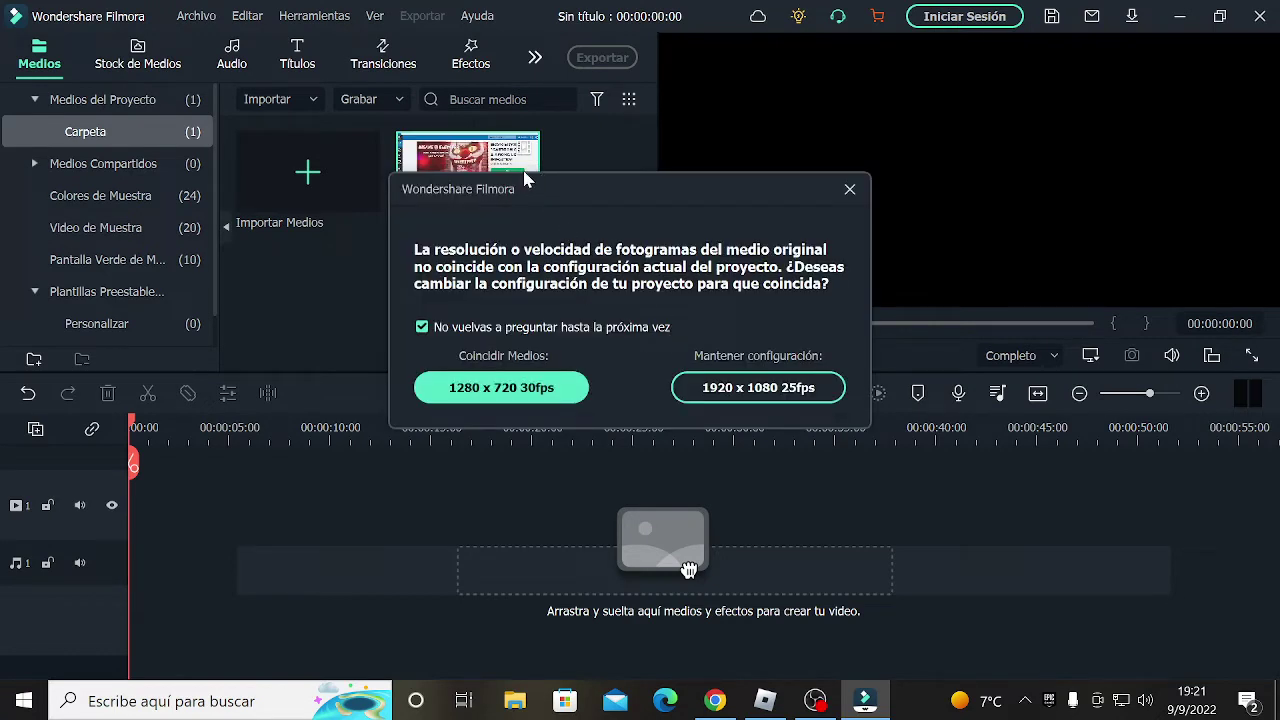
left_click(849, 189)
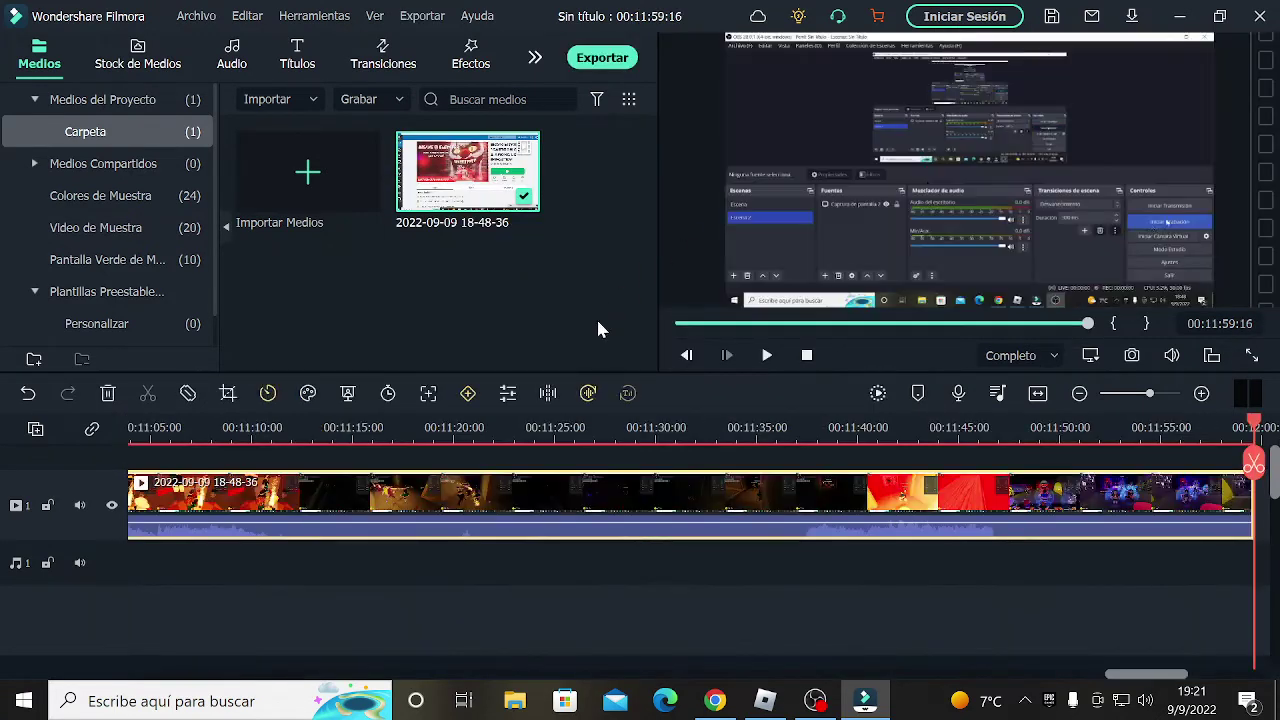
left_click(1192, 428)
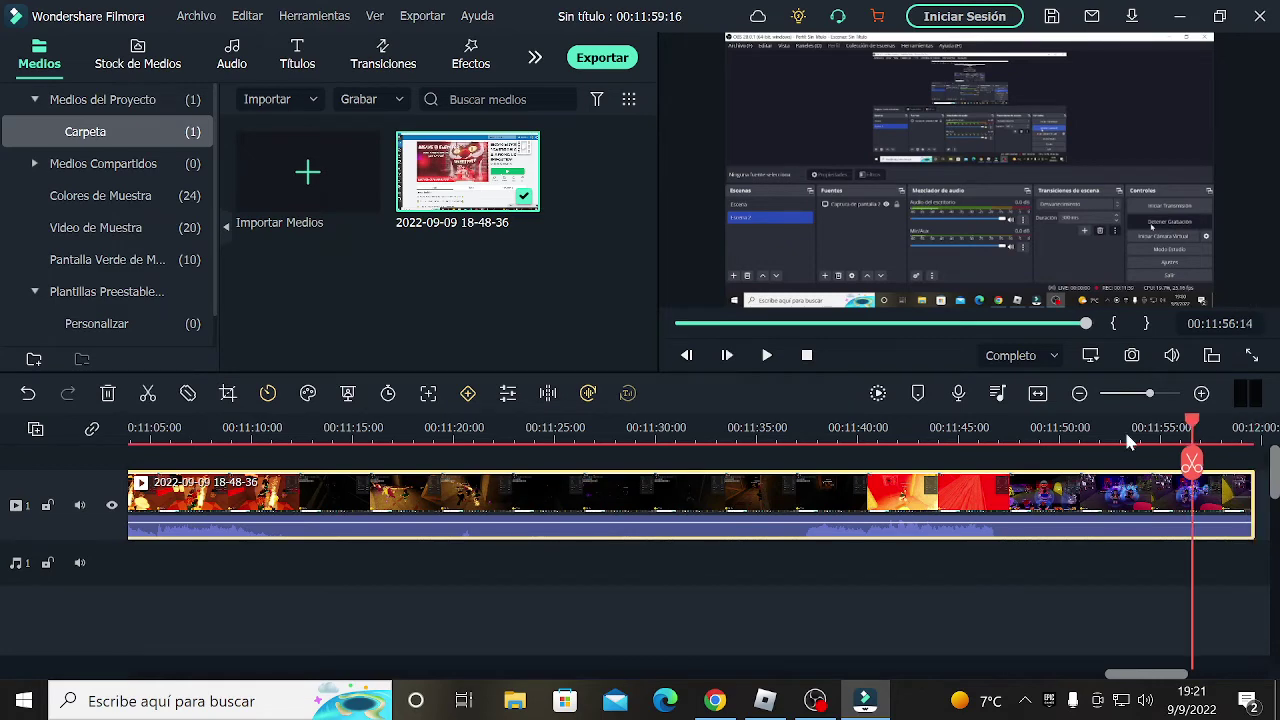
key("Home")
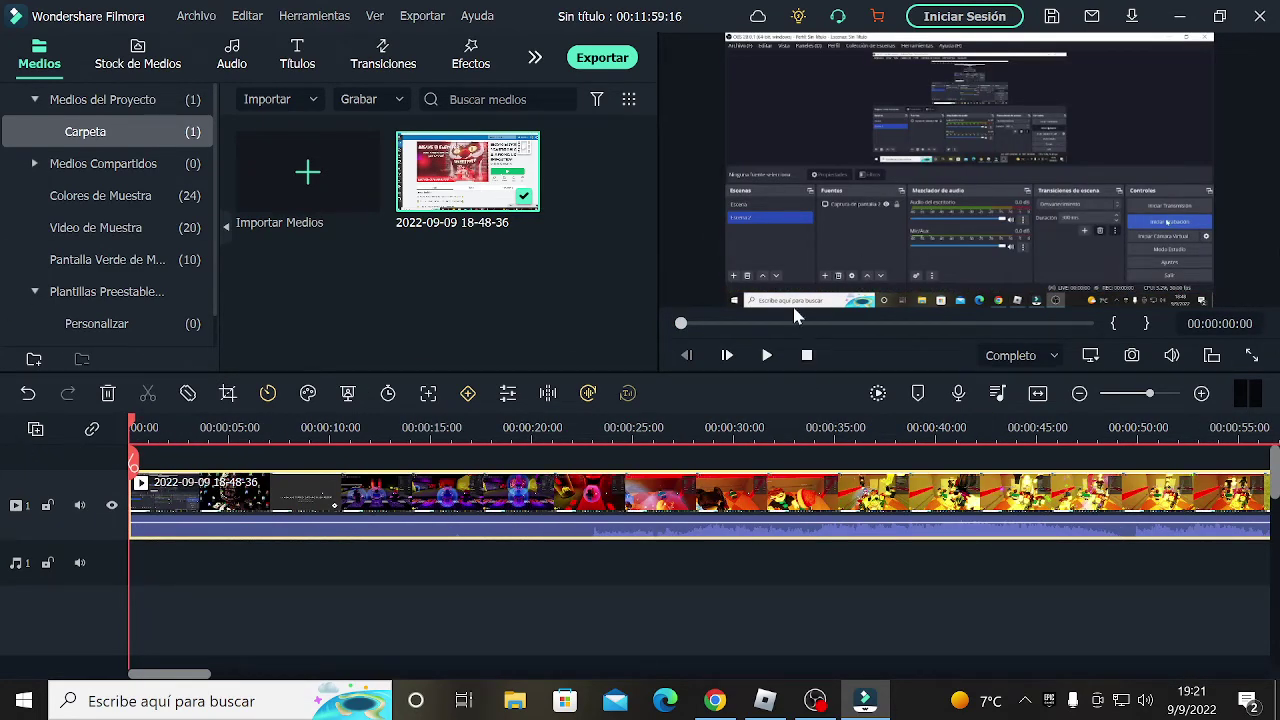
mouse_move(681, 322)
left_mouse_down()
mouse_move(1045, 316)
mouse_move(1113, 328)
mouse_move(681, 323)
left_mouse_up()
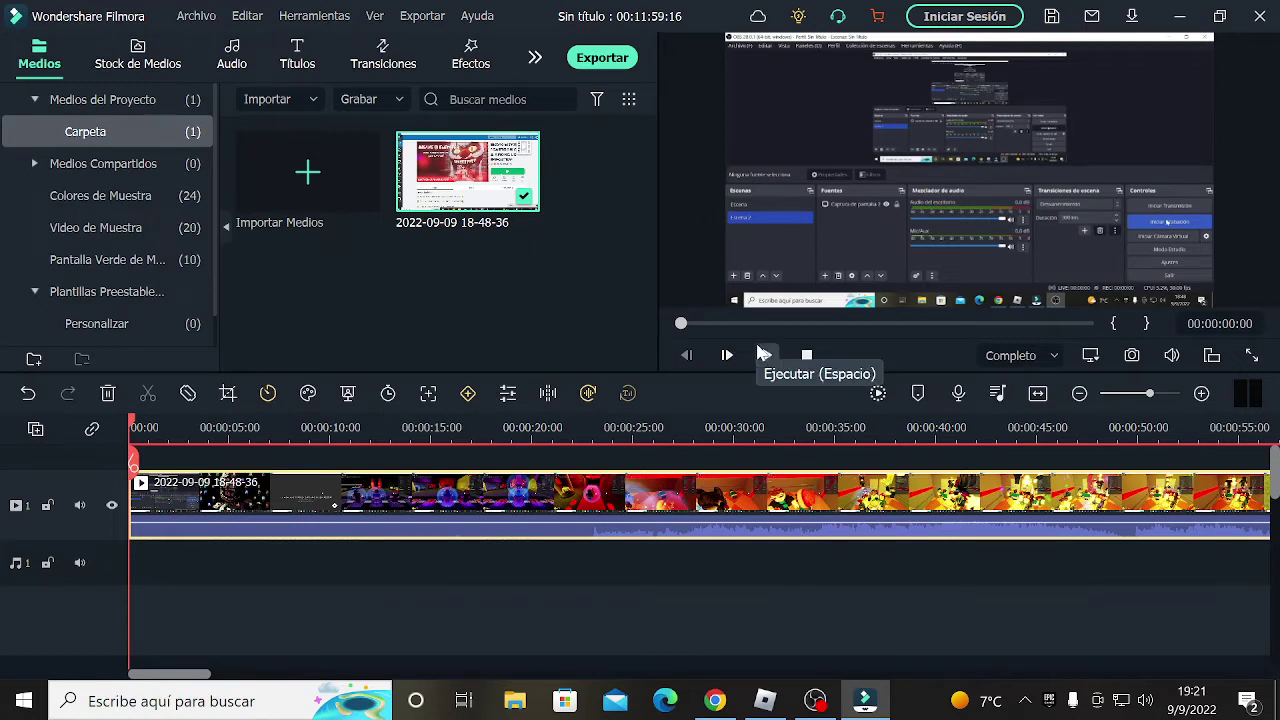
- Download the 4K sunset-with-tree stock video from Pexels and insert it at the timeline start, dismissing the project settings prompt
left_click(117, 65)
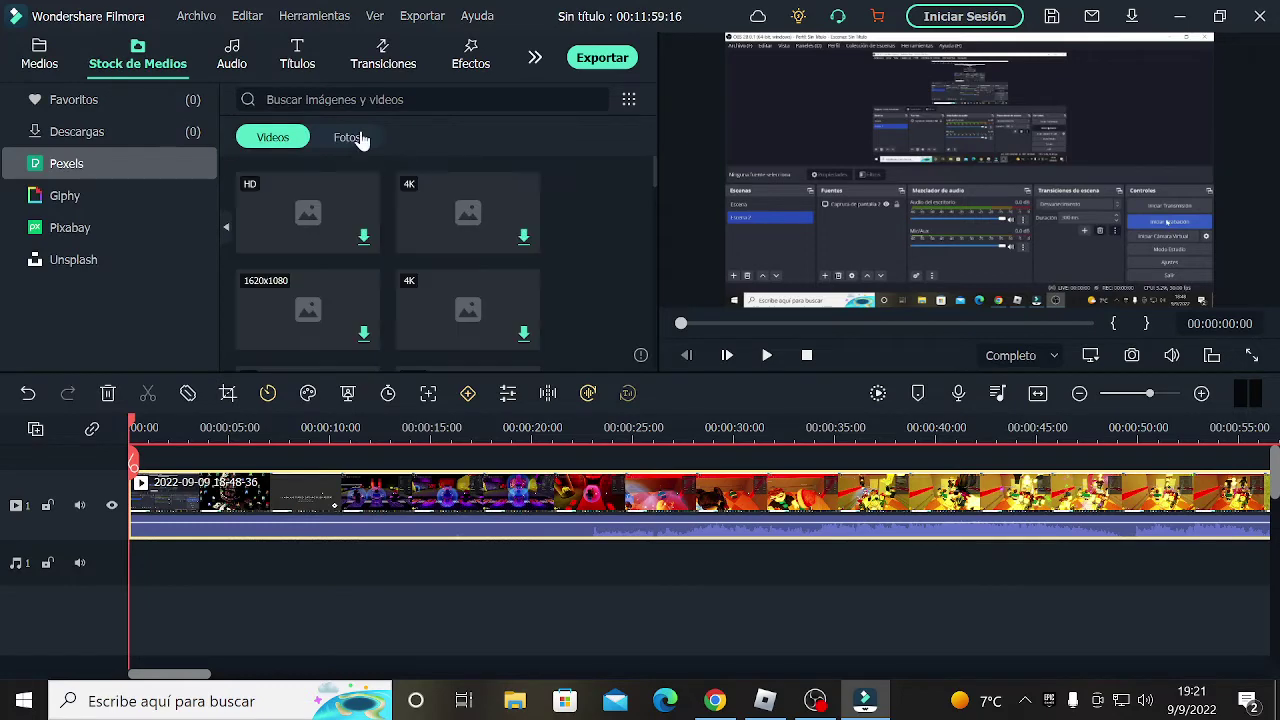
scroll(377, 175, "down", 1)
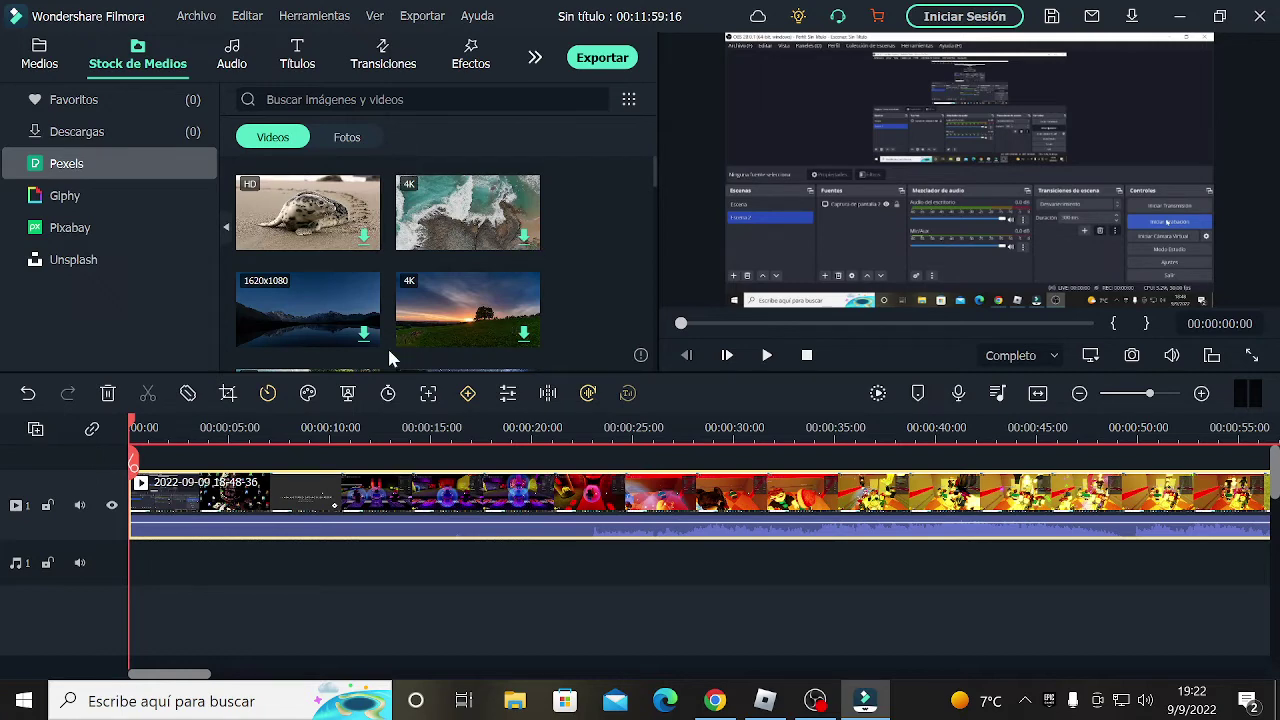
left_click(523, 335)
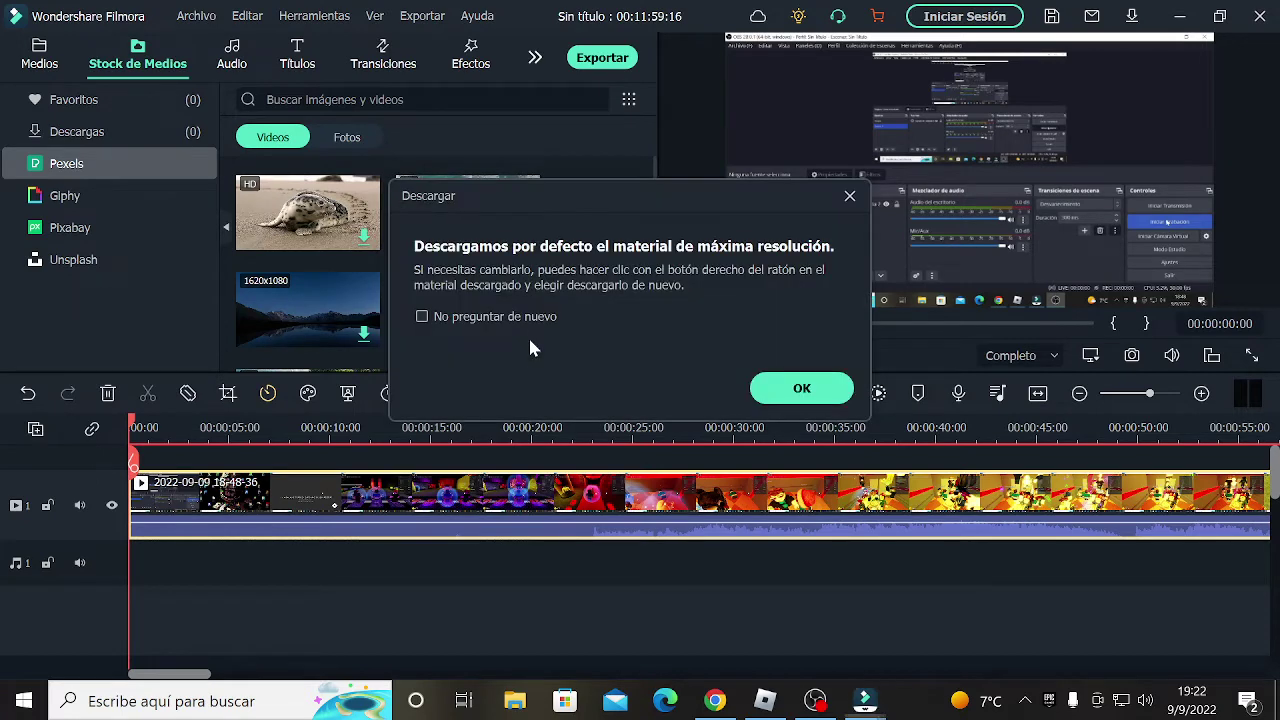
left_click(848, 202)
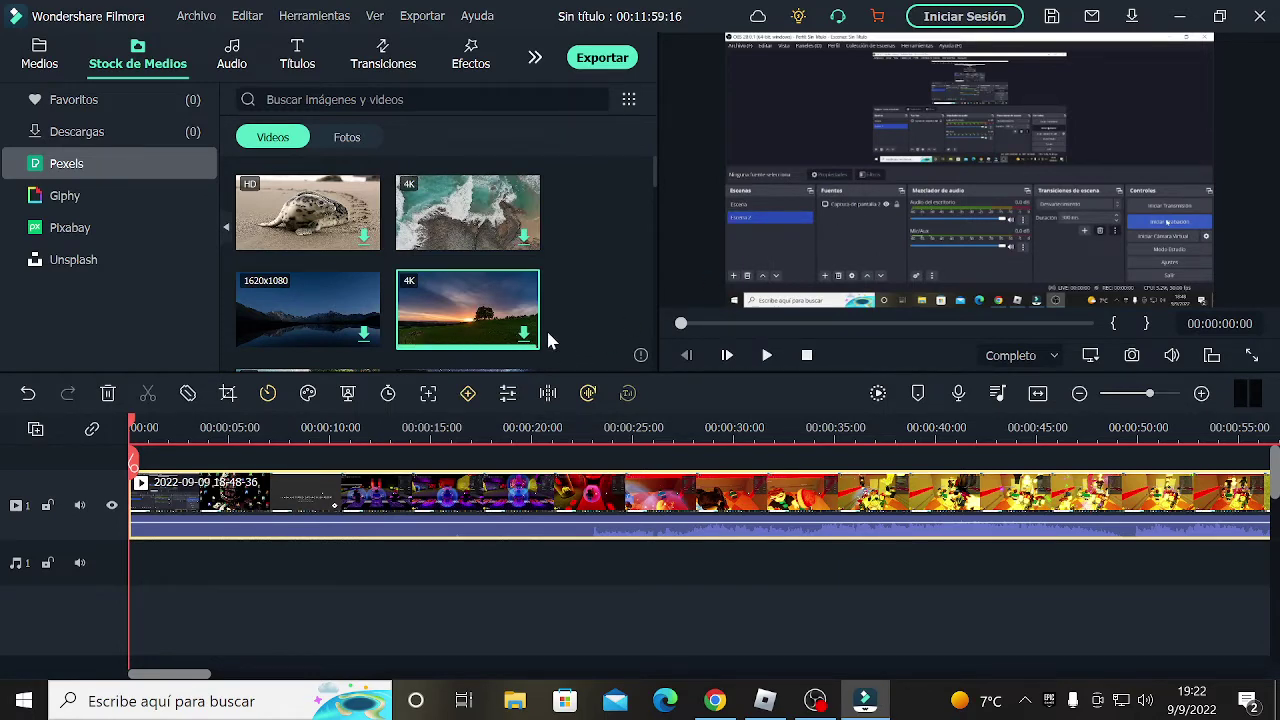
double_click(504, 281)
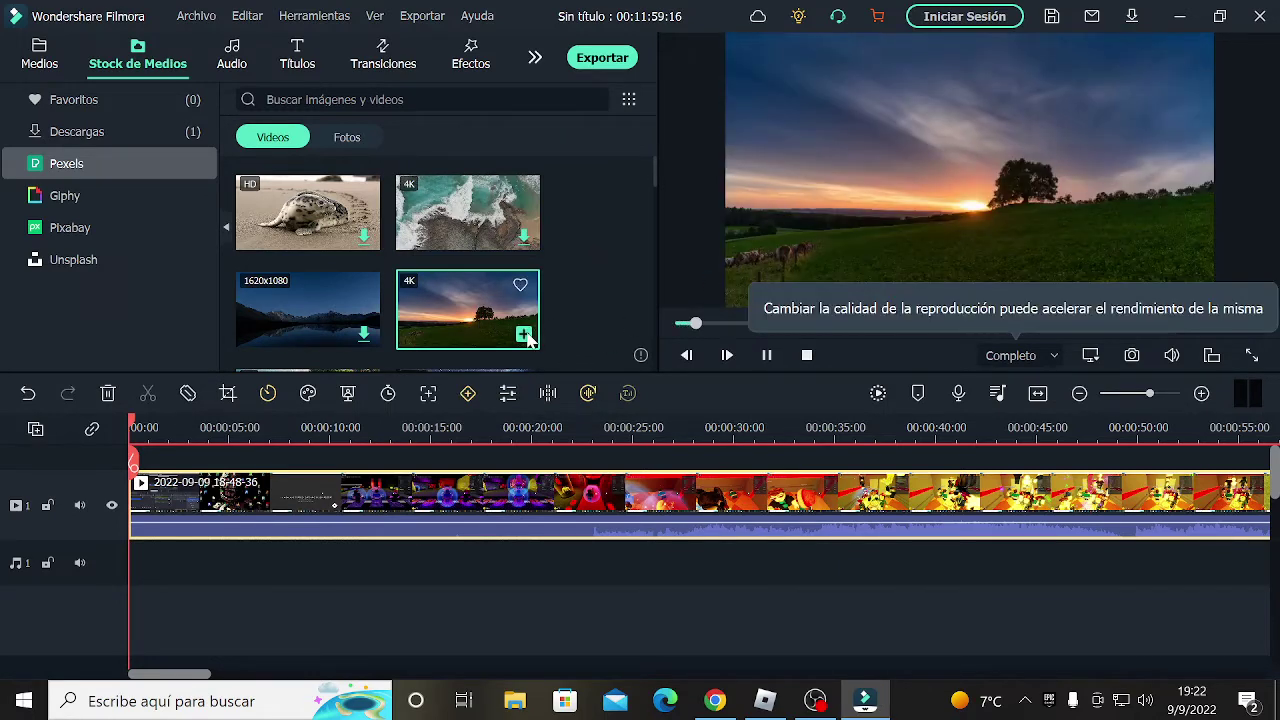
left_click(524, 334)
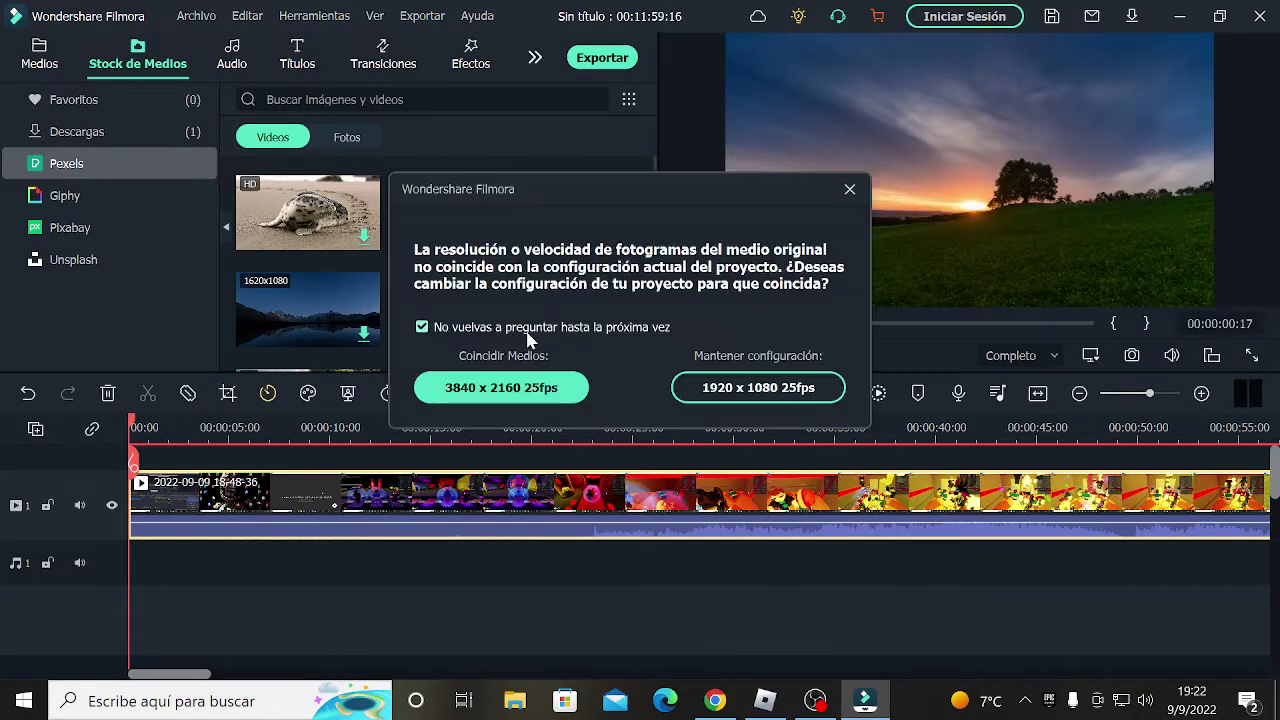
left_click(851, 190)
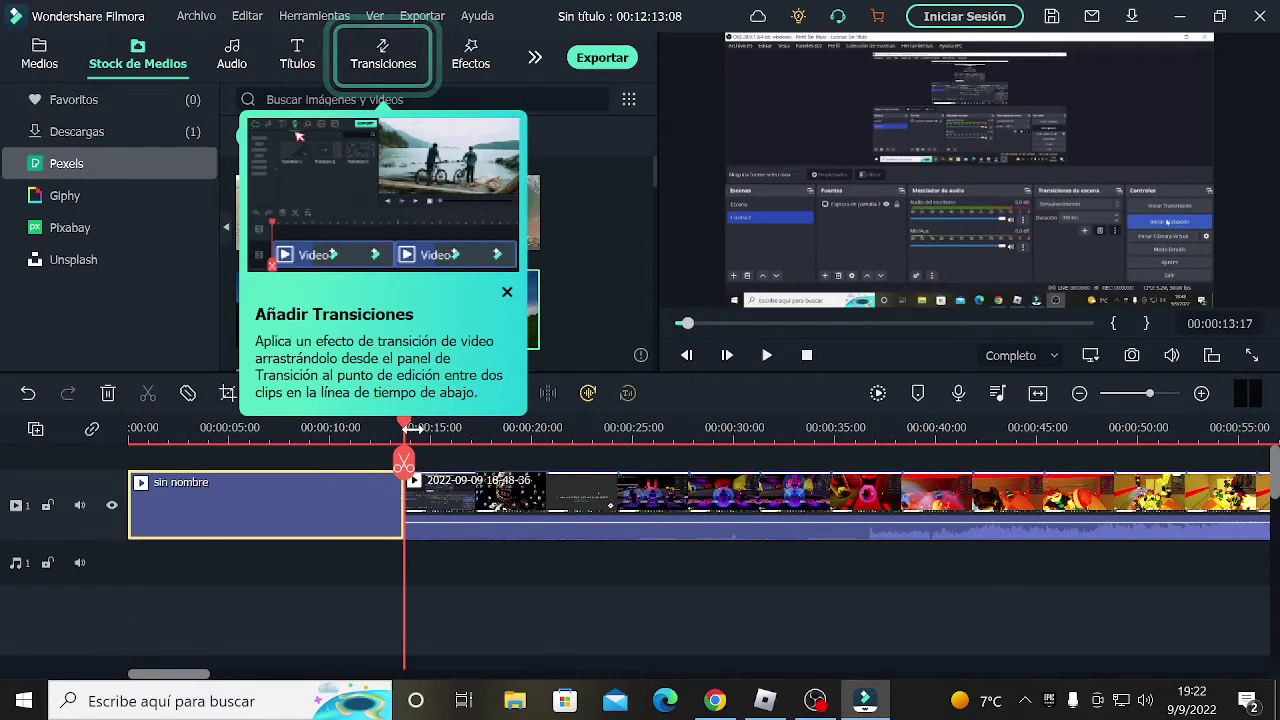
- Play the first seconds of the timeline from the beginning to preview the inserted sunset clip
left_click_drag(411, 428, 5, 360)
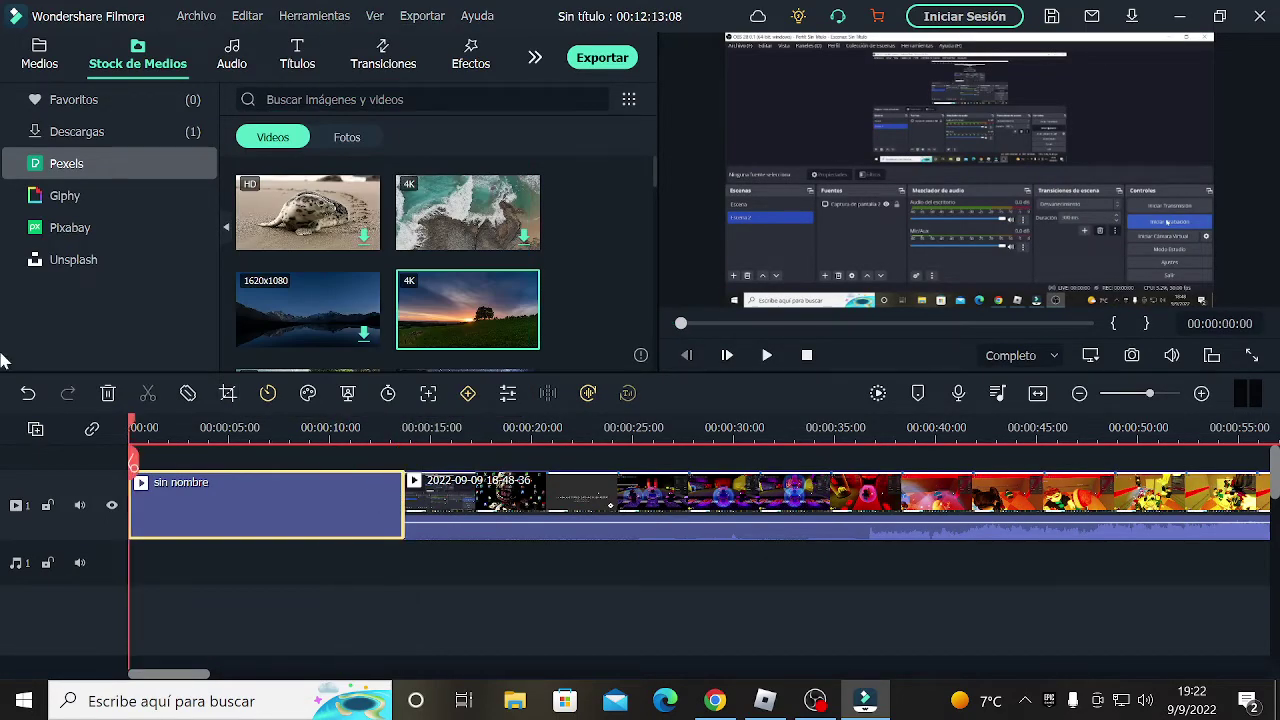
left_click(760, 358)
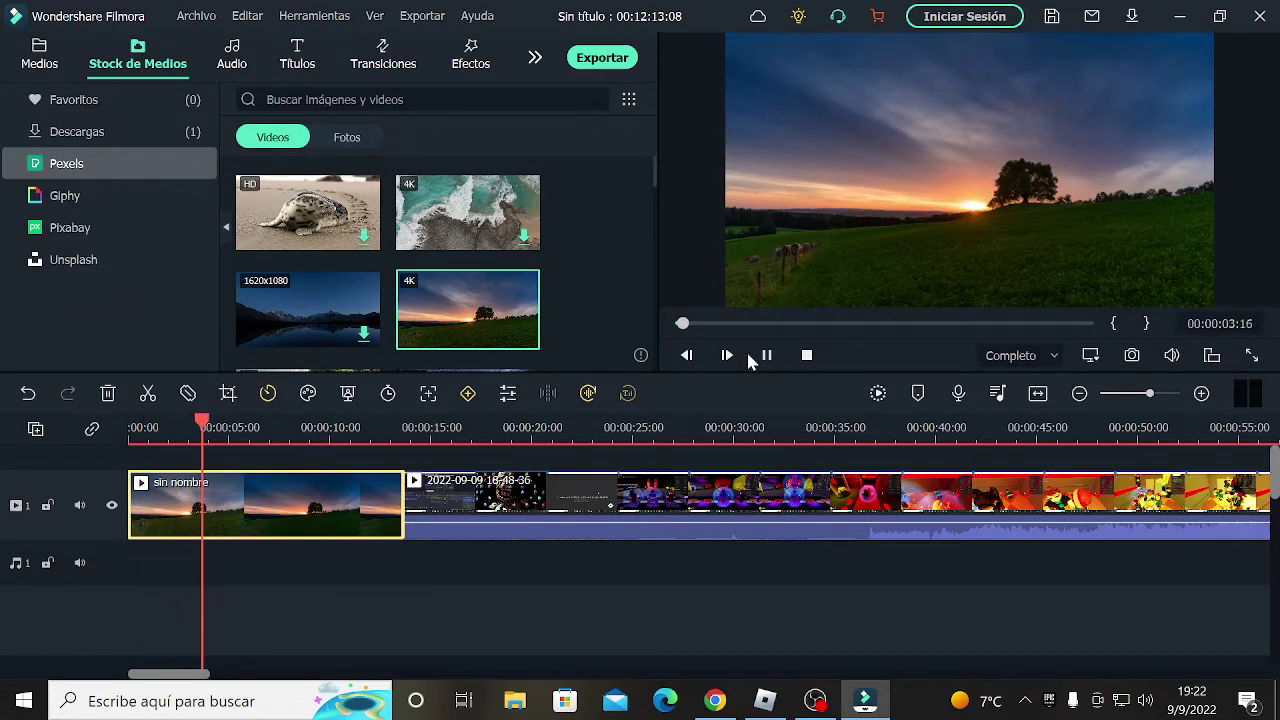
left_click(752, 357)
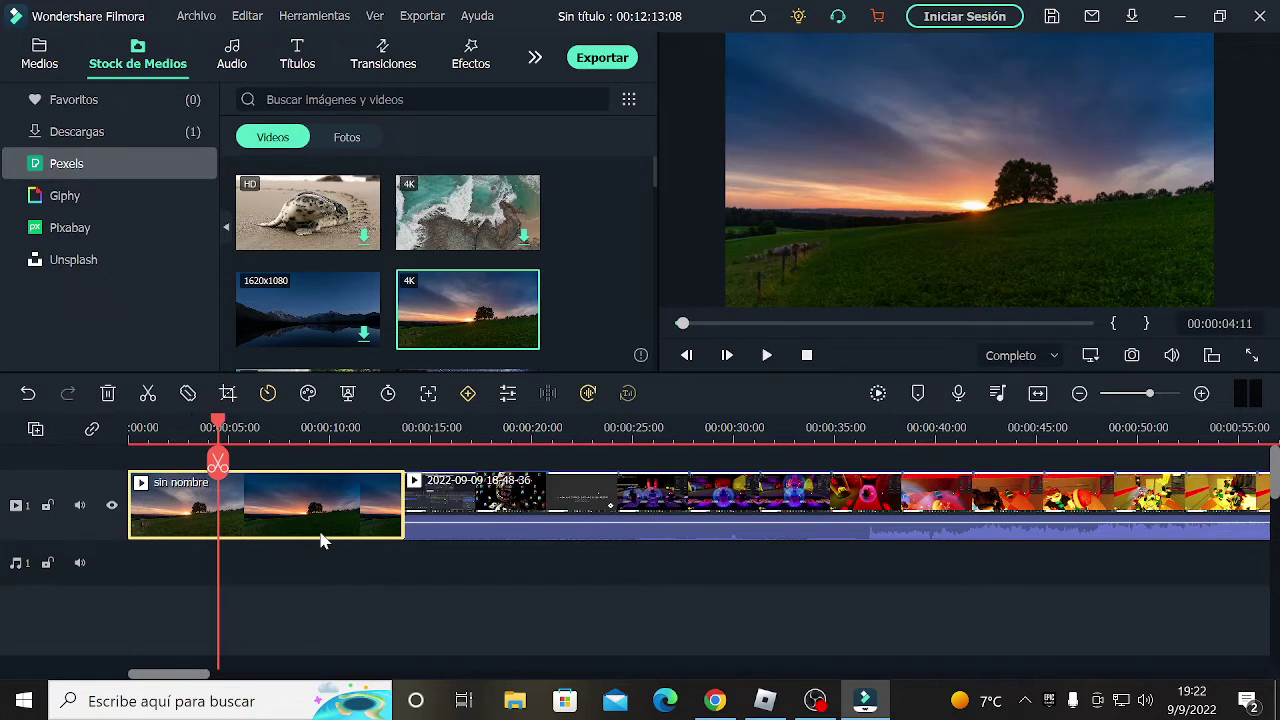
- Examine the sunset clip's video, color and uniform speed settings without changing them, then close its properties
double_click(247, 505)
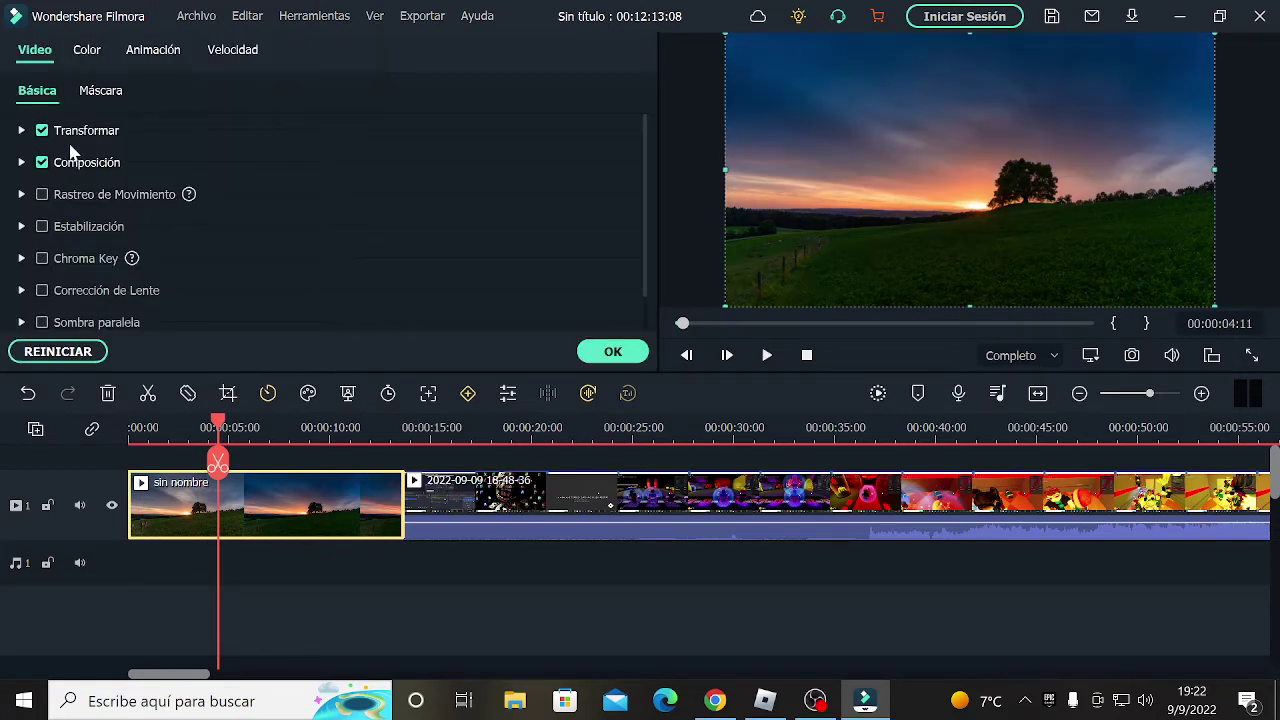
left_click(88, 50)
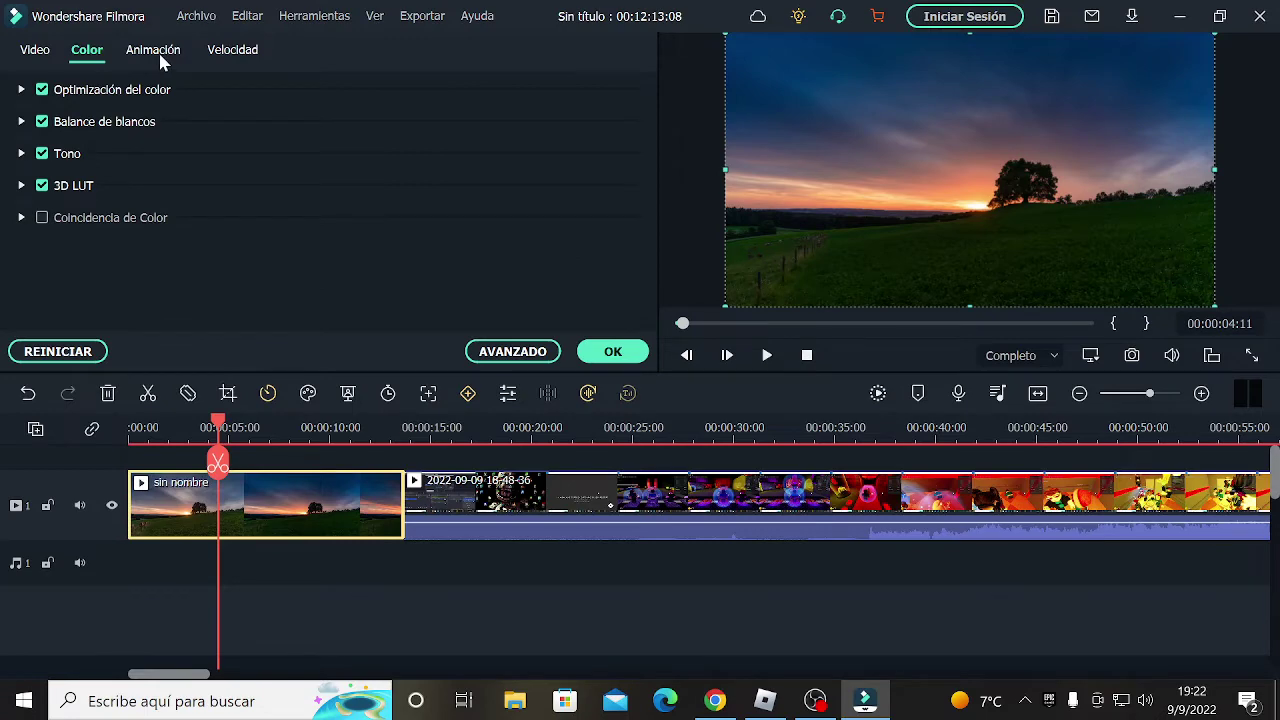
left_click(238, 53)
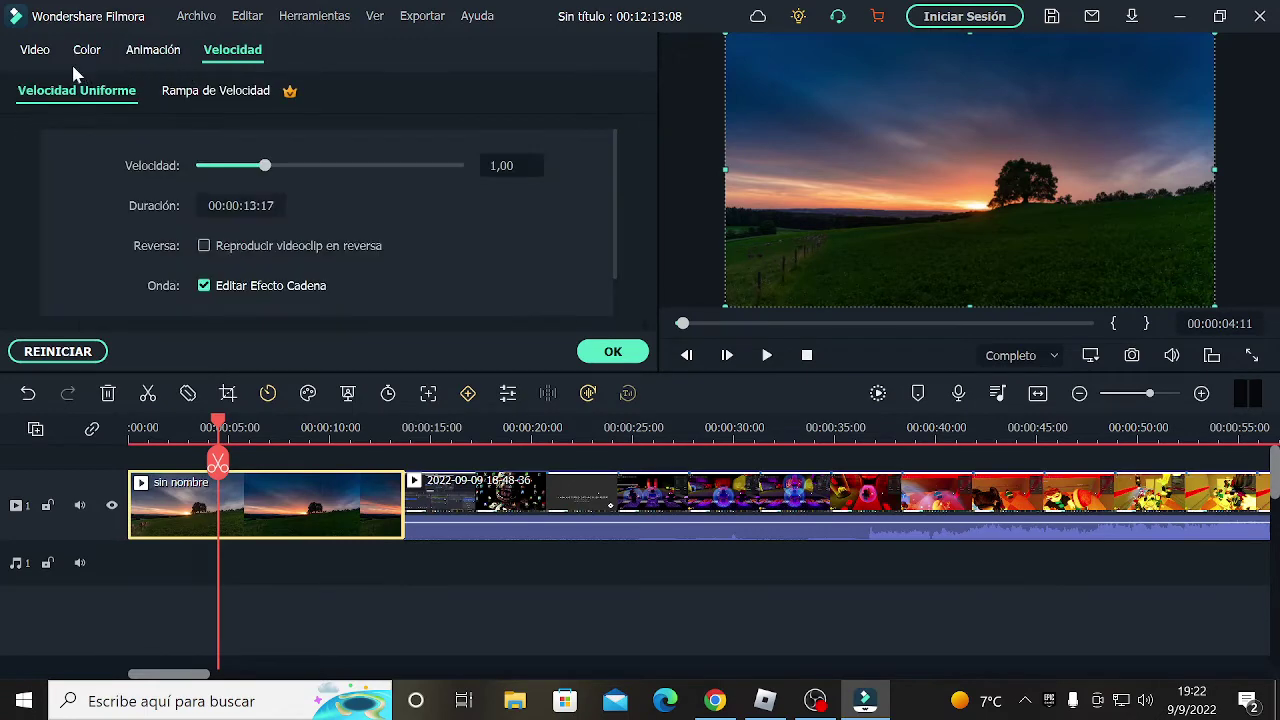
left_click(35, 52)
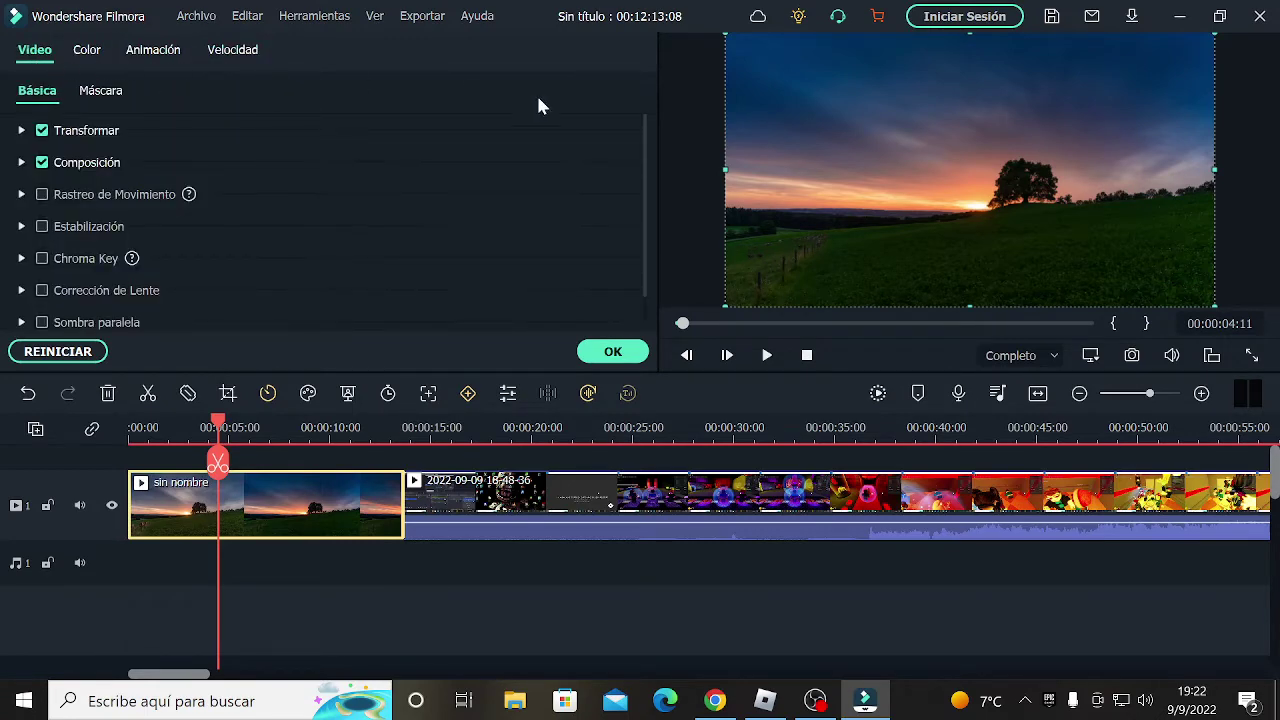
left_click(229, 57)
scroll(300, 180, "down", 1)
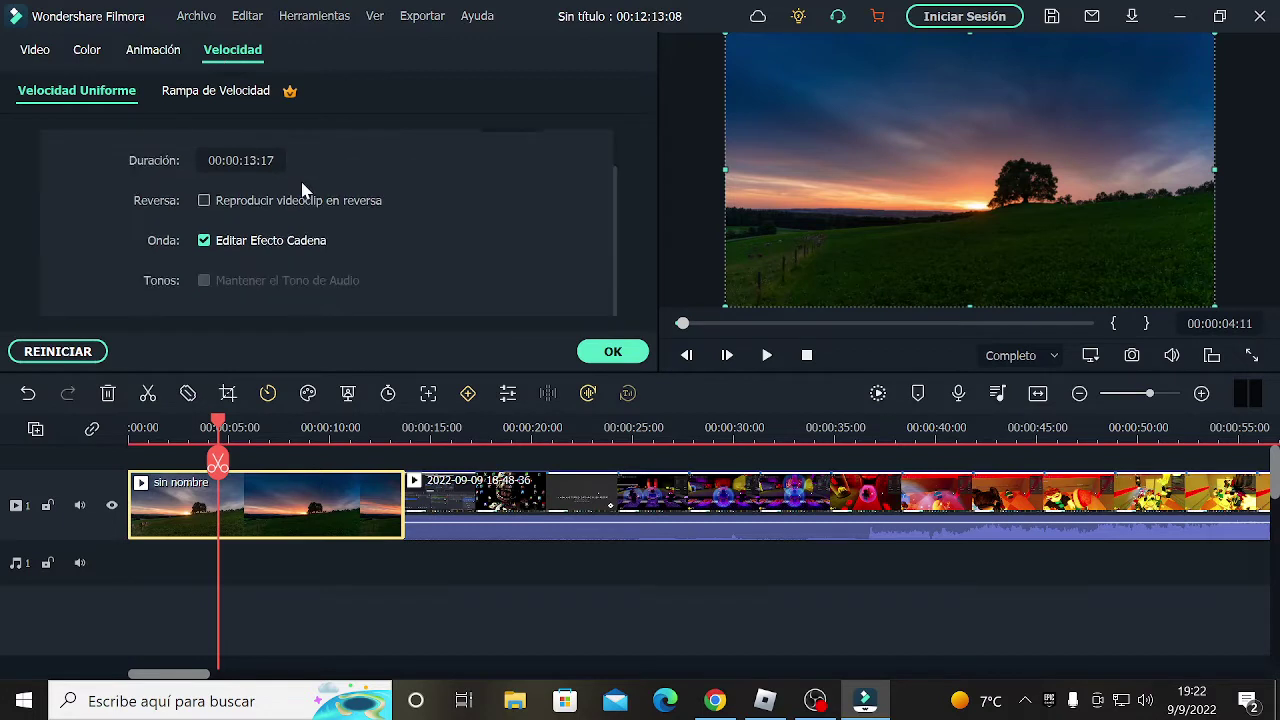
scroll(300, 185, "up", 1)
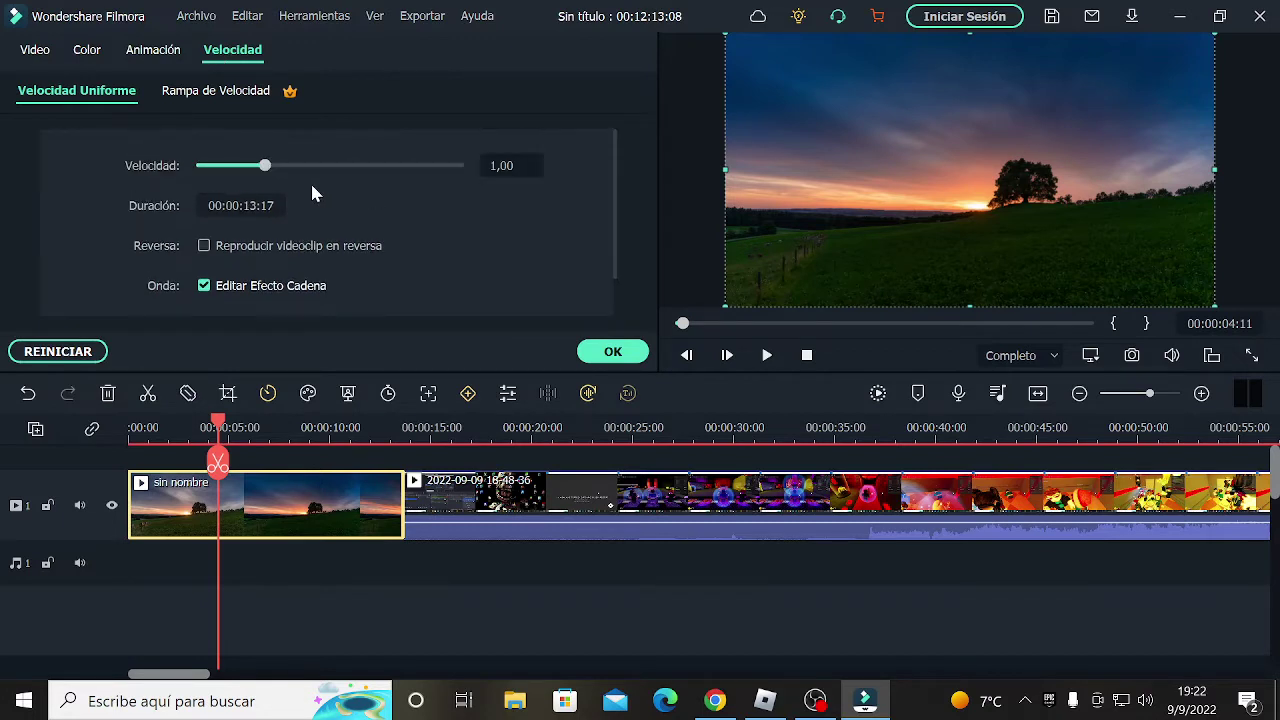
left_click(634, 355)
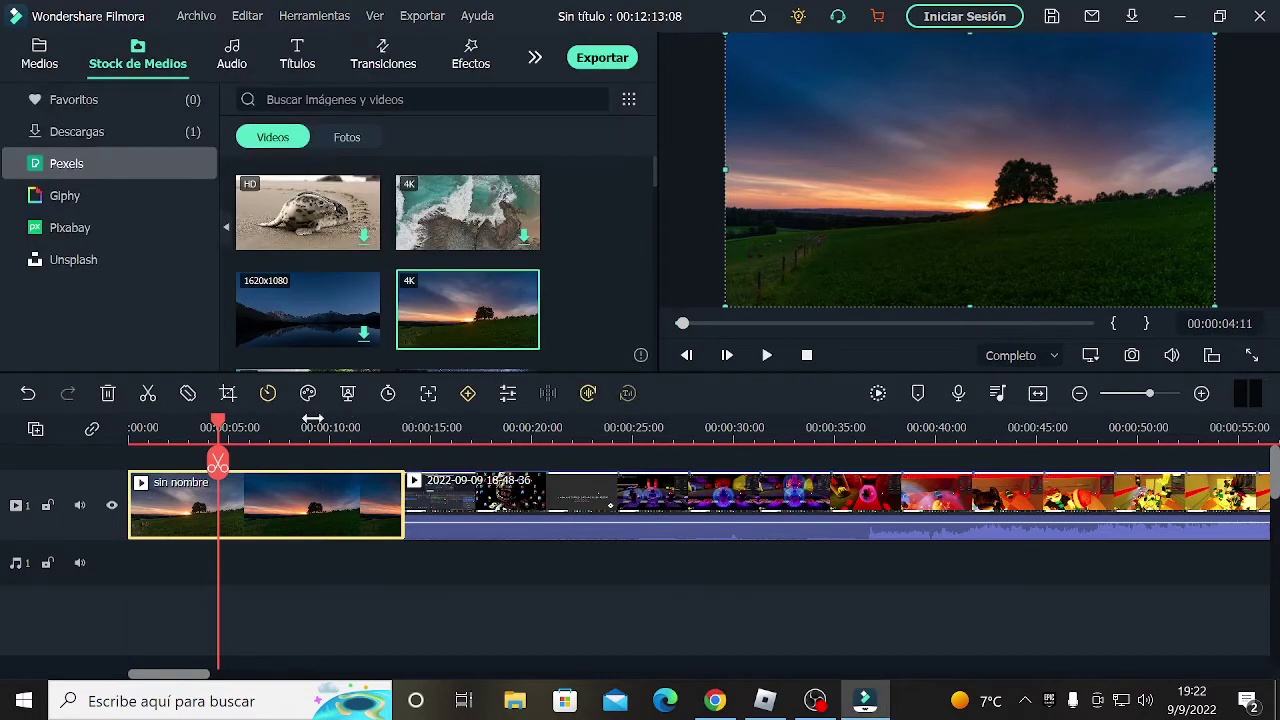
- Add the recommended music track Luces azules de la ciudad to the audio track at 00:00:14:10
left_click_drag(218, 427, 418, 427)
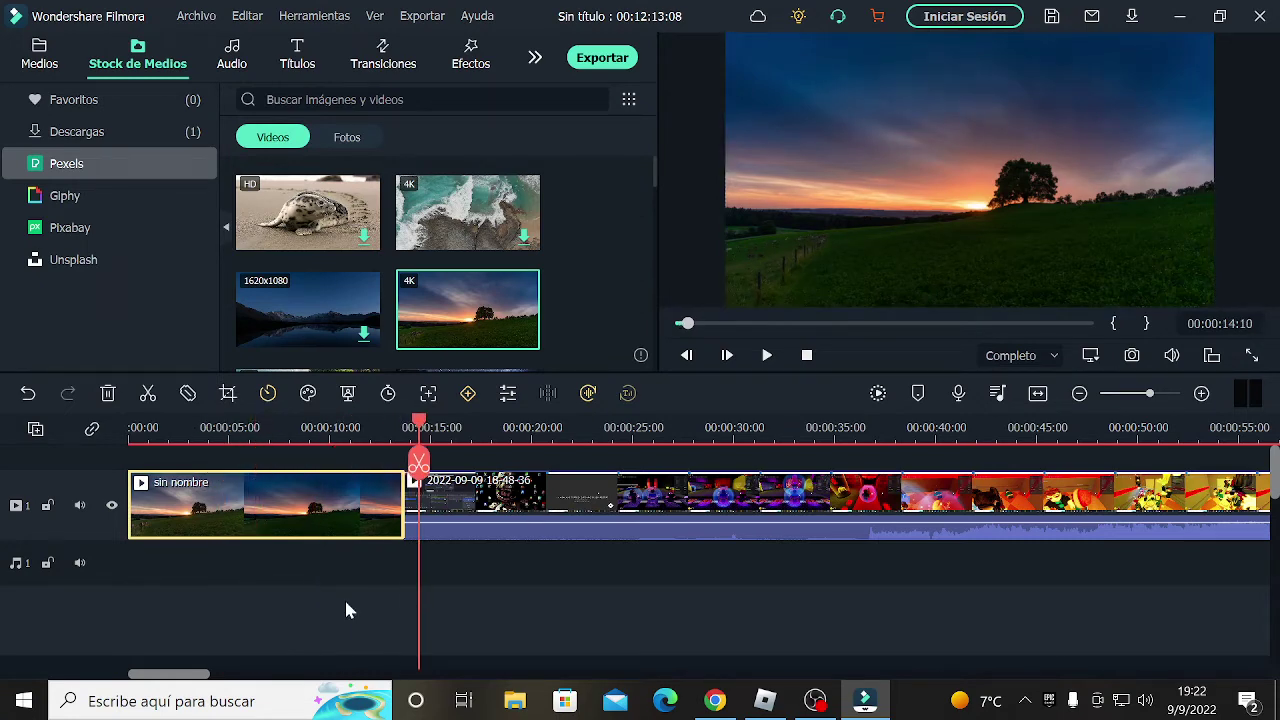
left_click(249, 57)
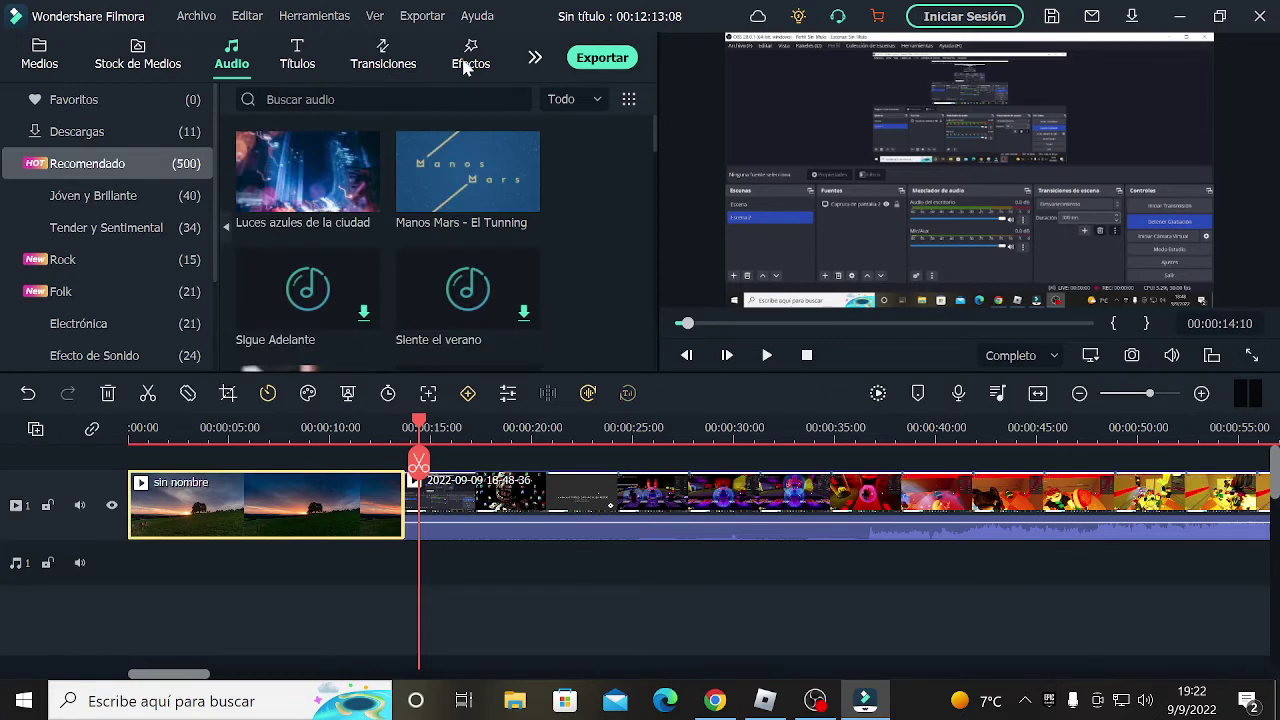
left_click(368, 199)
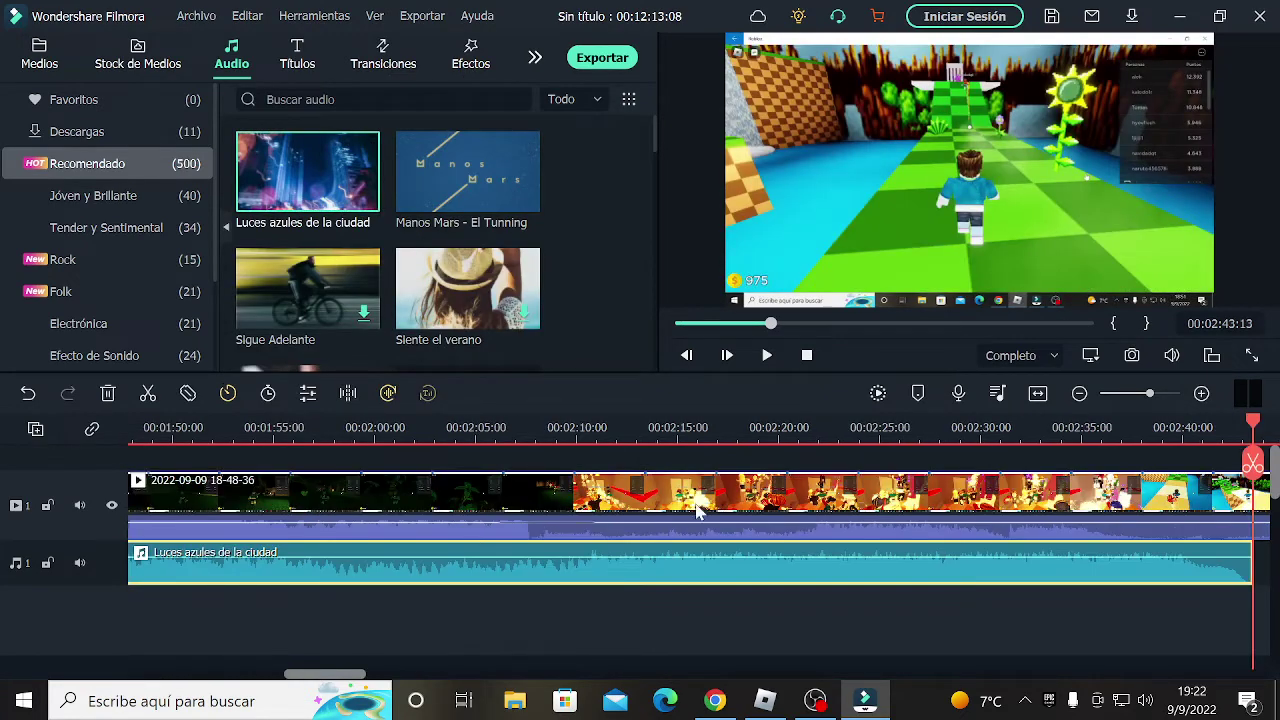
- Play the timeline from about 10 seconds through the clip change to check the video together with the added music
left_click(770, 326)
left_click_drag(770, 326, 603, 325)
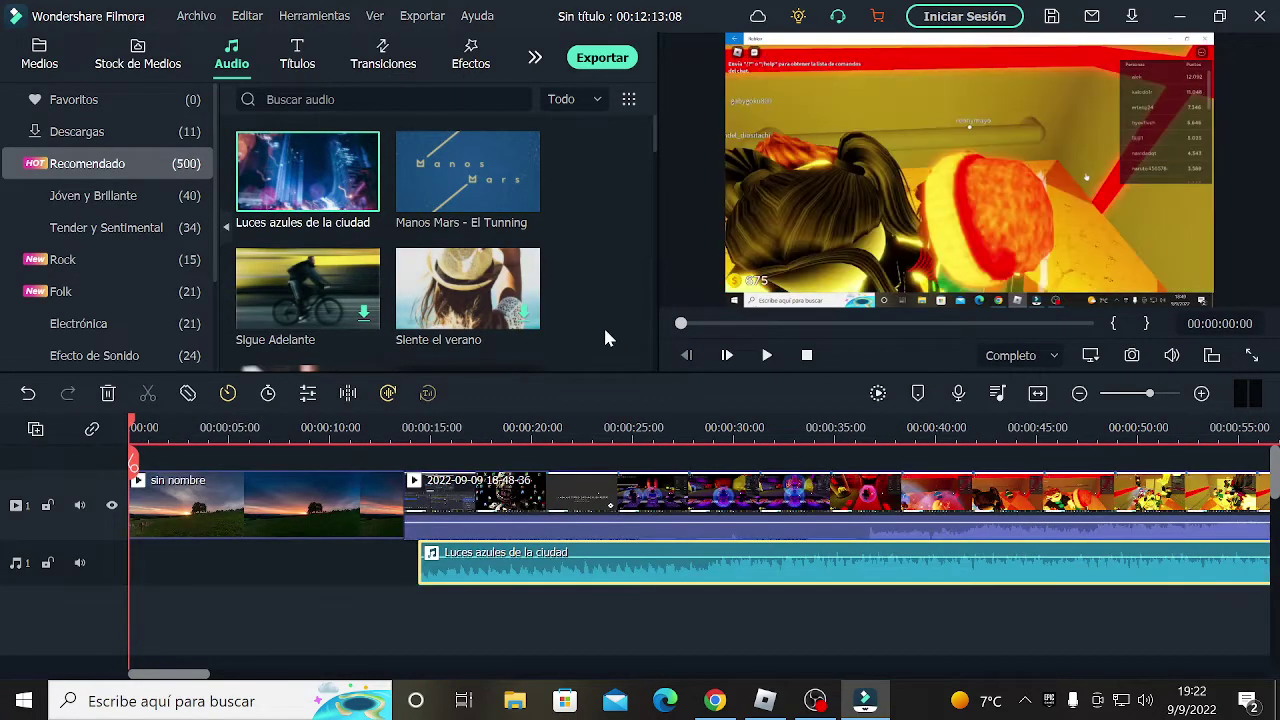
left_click_drag(680, 326, 684, 326)
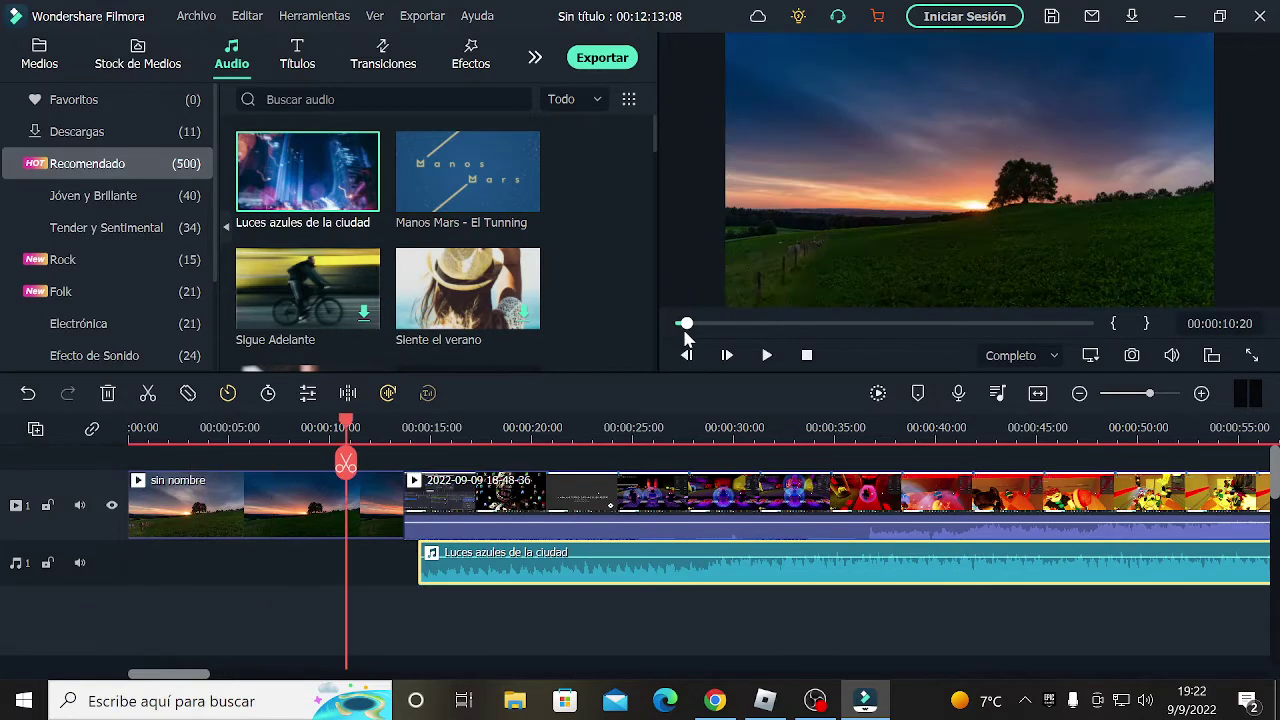
left_click(765, 356)
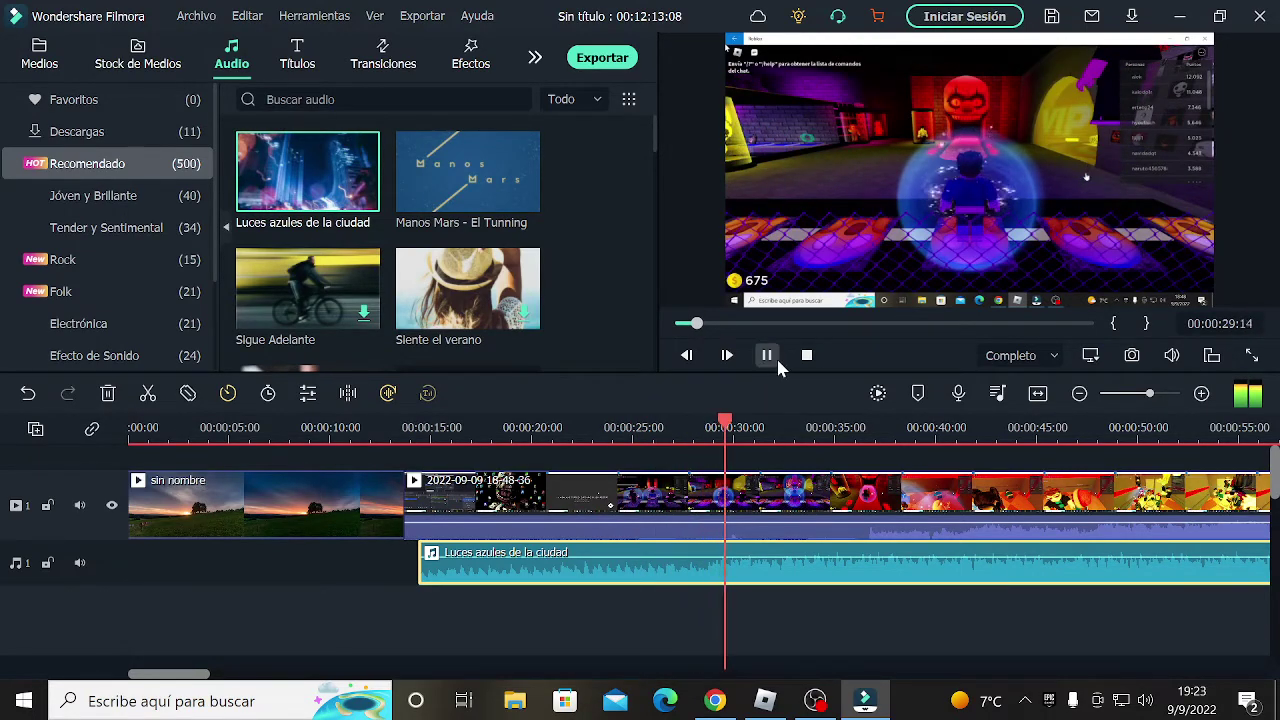
left_click(766, 355)
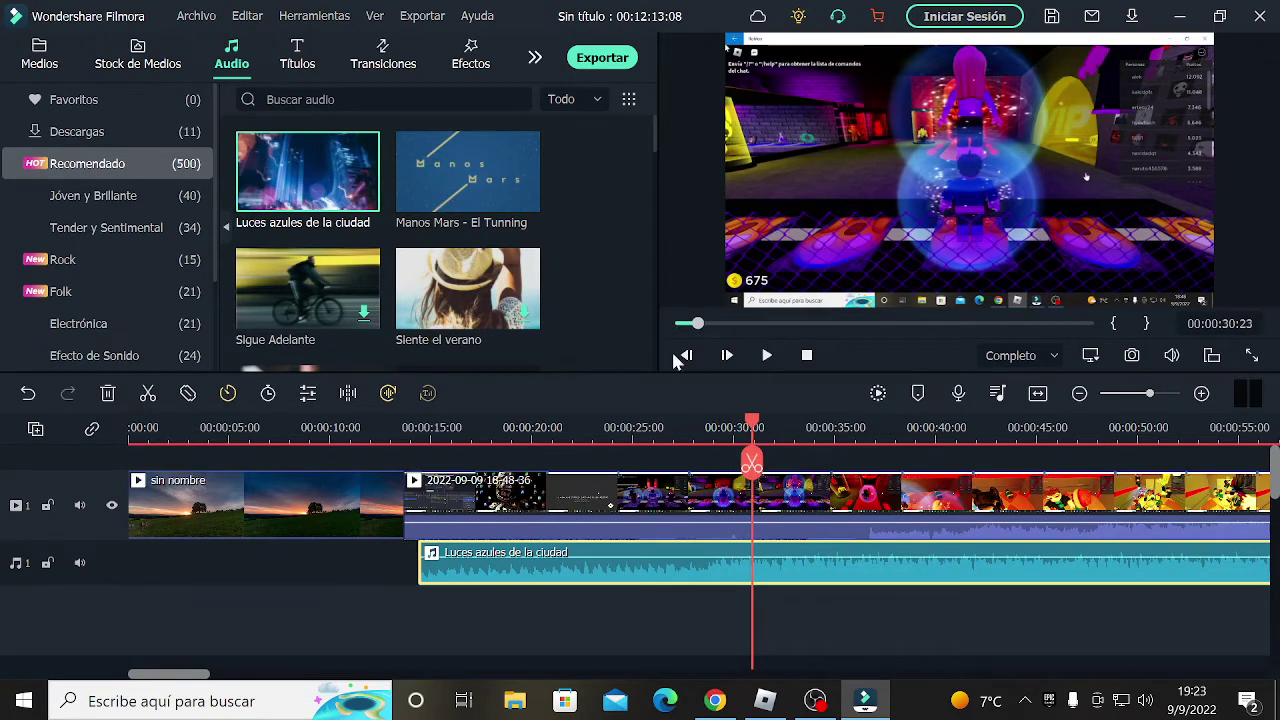
- Delete the Luces azules de la ciudad music clip from the audio track
right_click(585, 569)
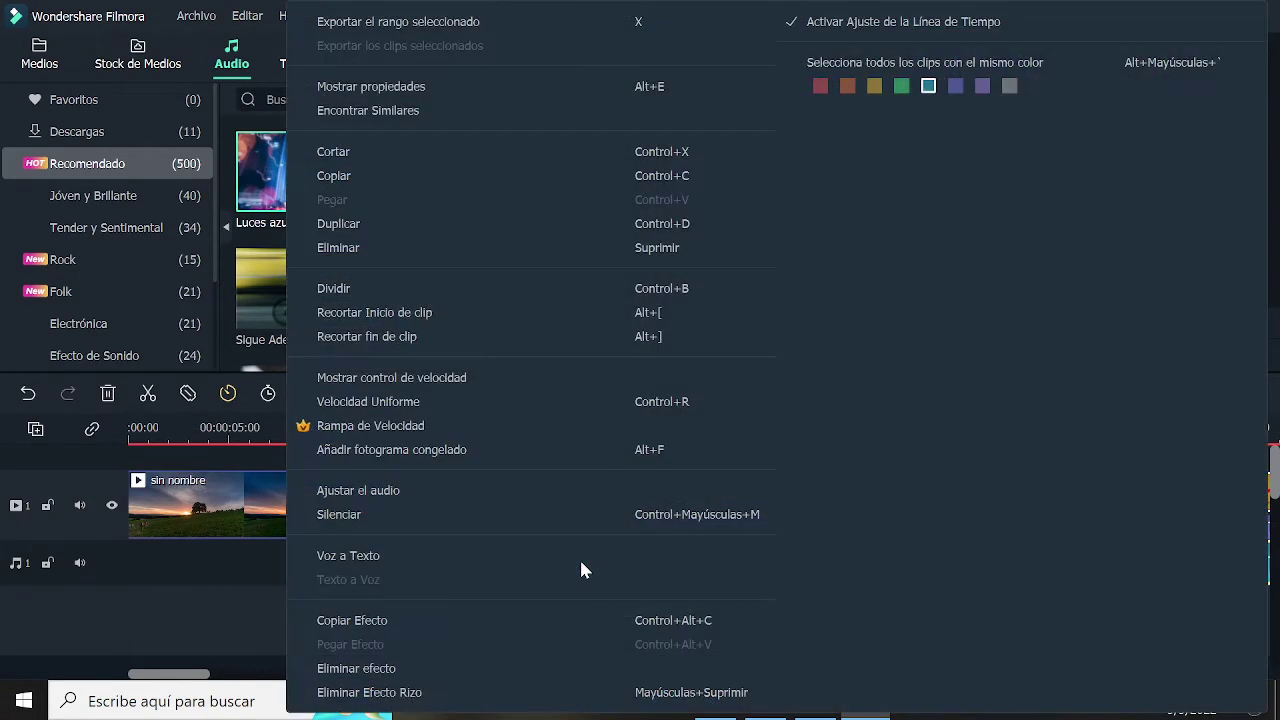
left_click(114, 596)
right_click(528, 558)
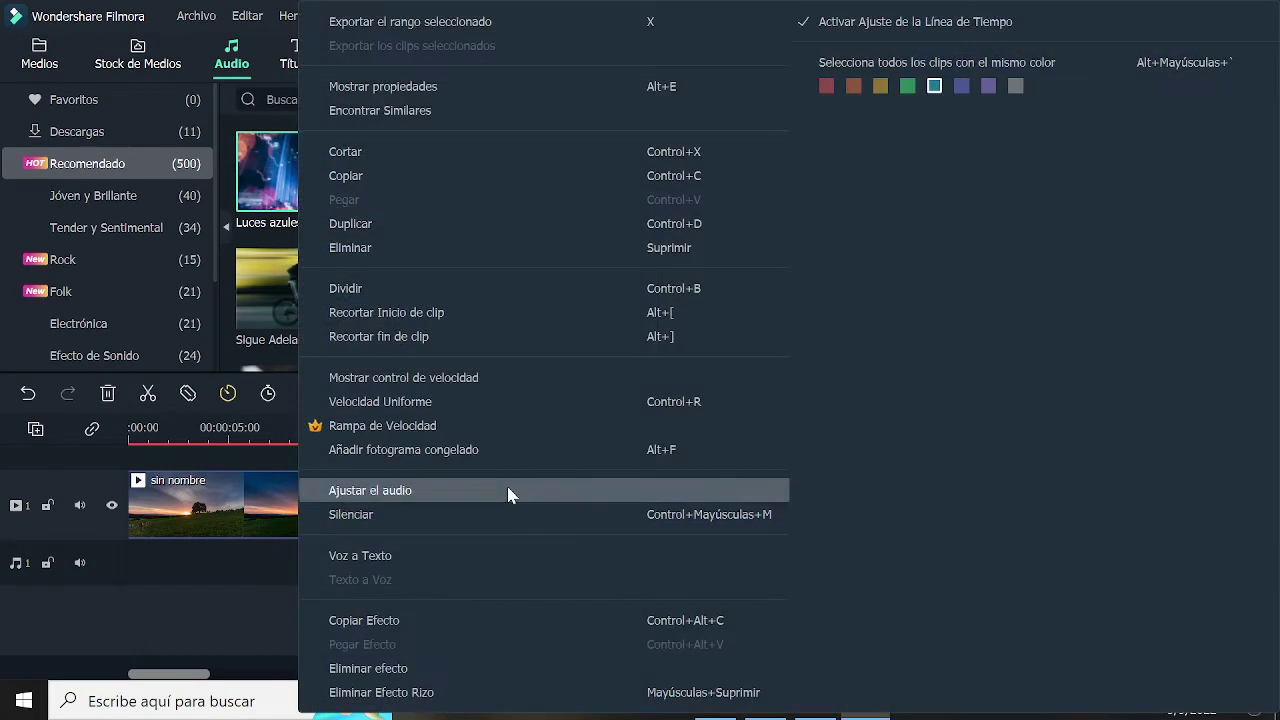
left_click(382, 247)
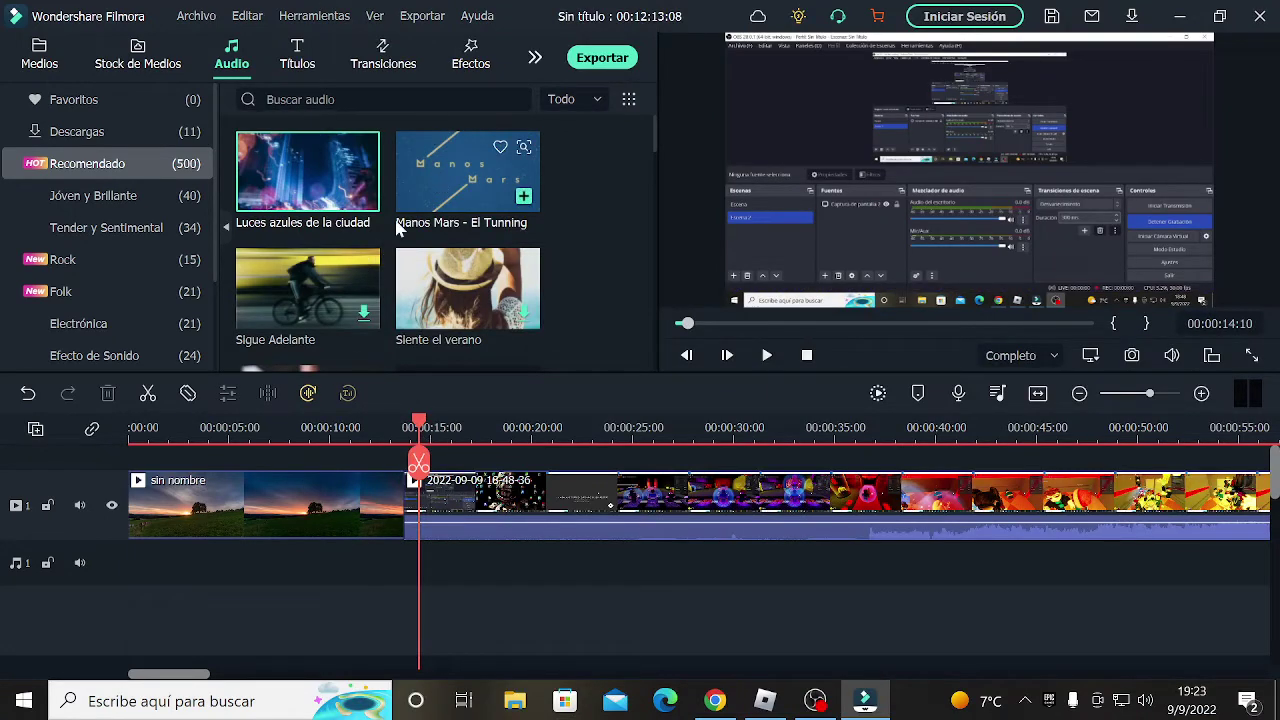
scroll(400, 210, "down", 5)
scroll(400, 210, "down", 3)
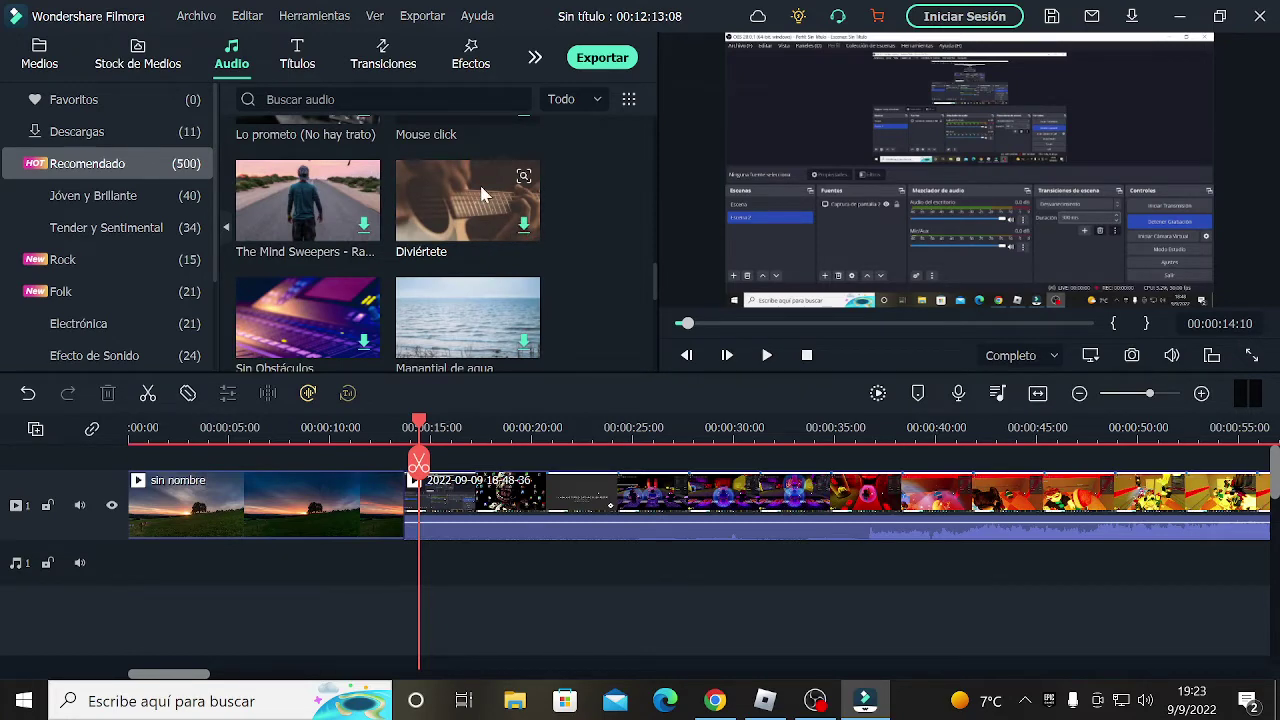
scroll(393, 285, "up", 10)
- Download the recommended title Título 1 and add it to the timeline at 00:00:14:10
left_click(277, 45)
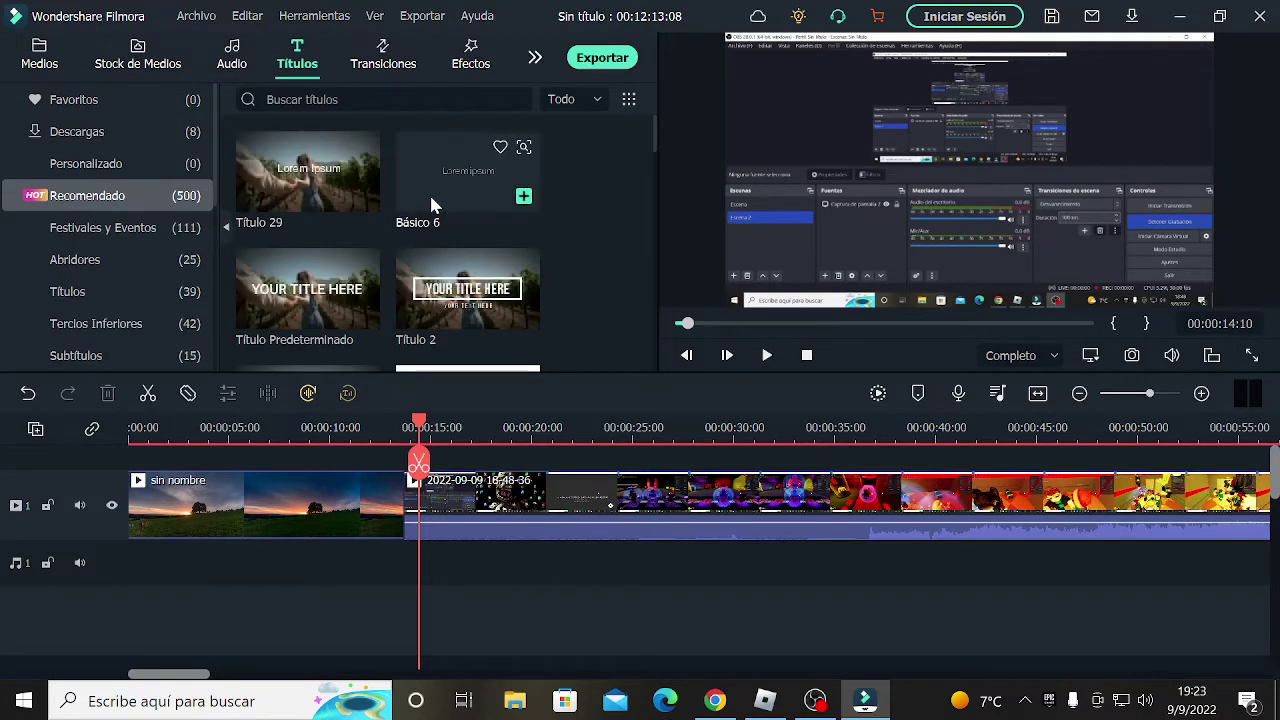
scroll(421, 266, "down", 5)
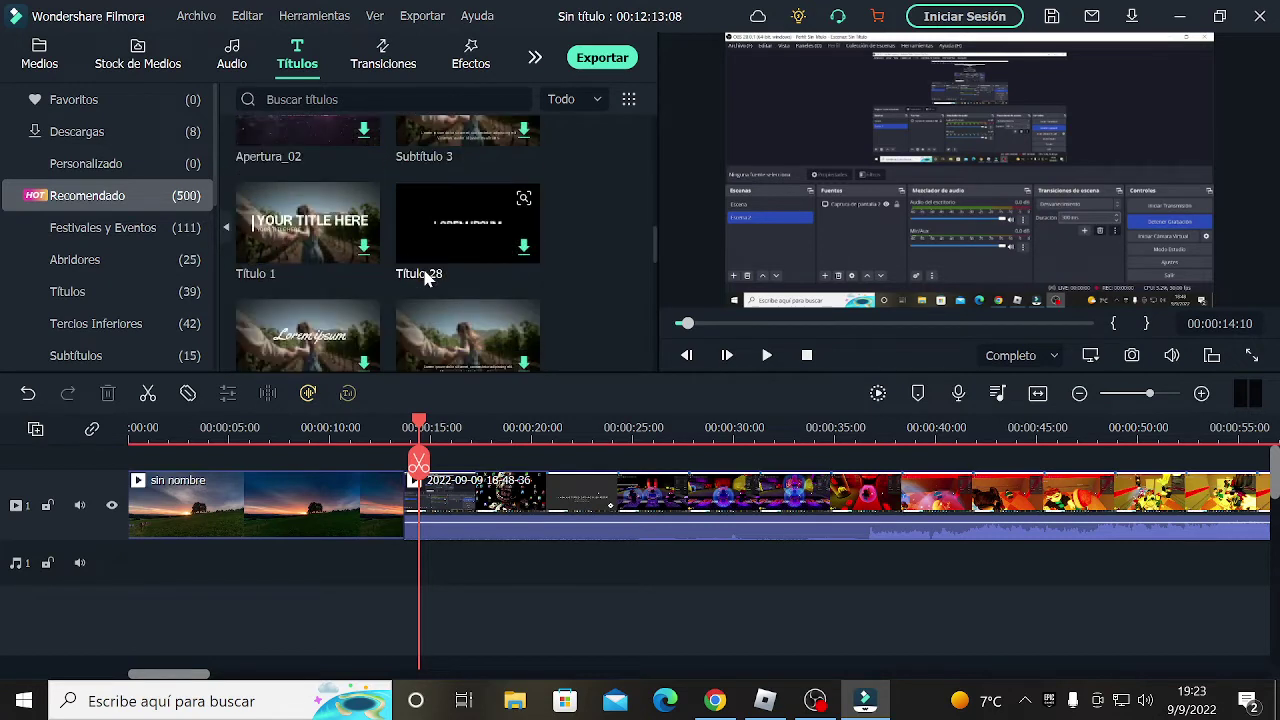
left_click(366, 246)
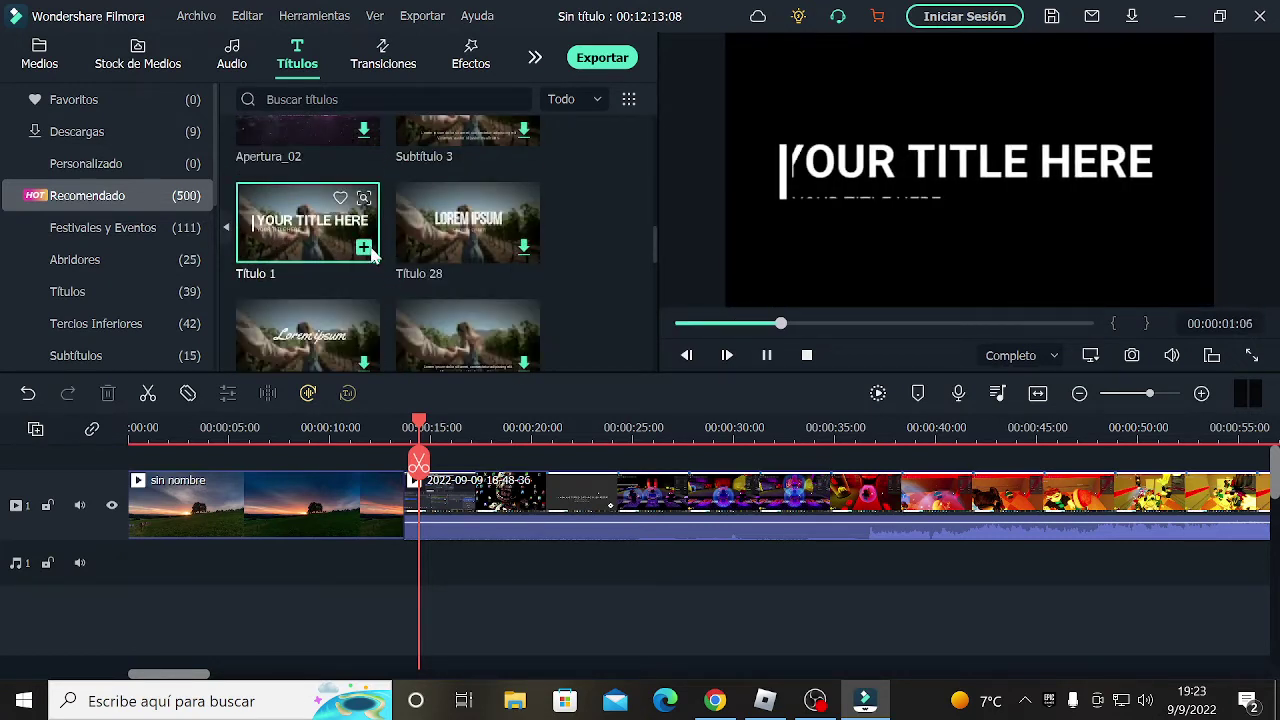
left_click(366, 246)
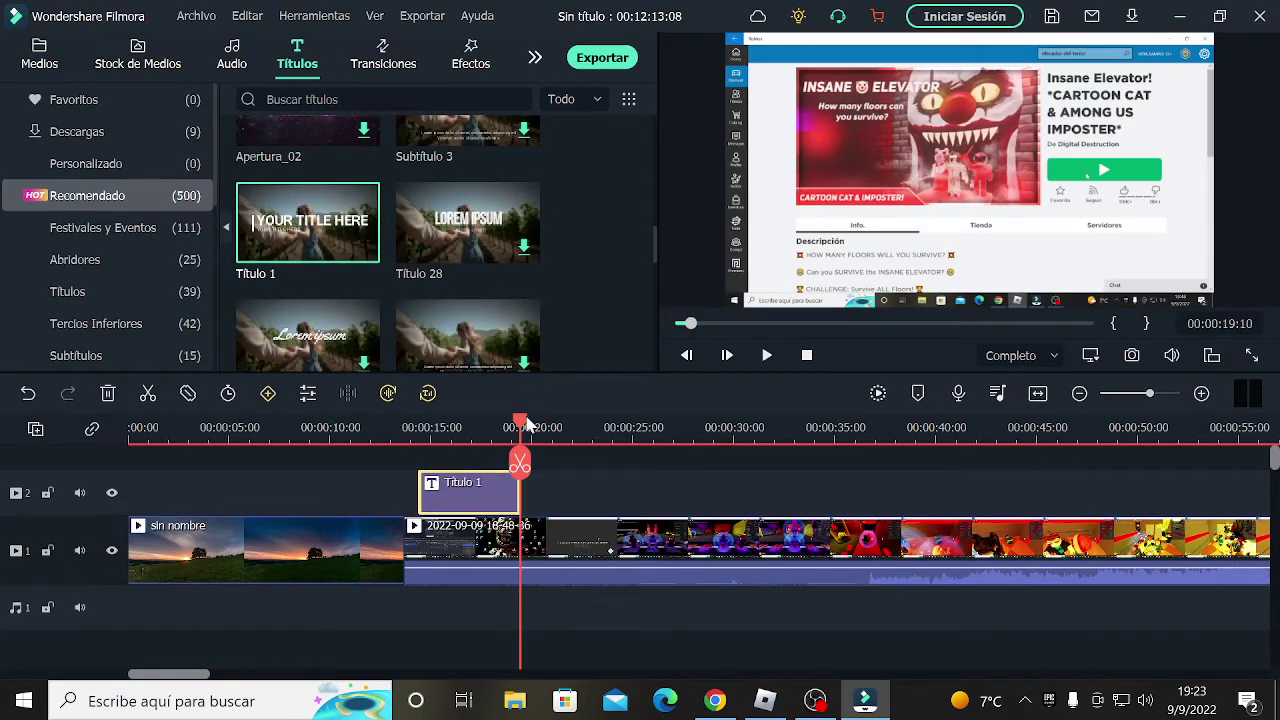
- Play the timeline from the start of the Título 1 clip to preview its animation over the recording
left_click_drag(525, 416, 420, 407)
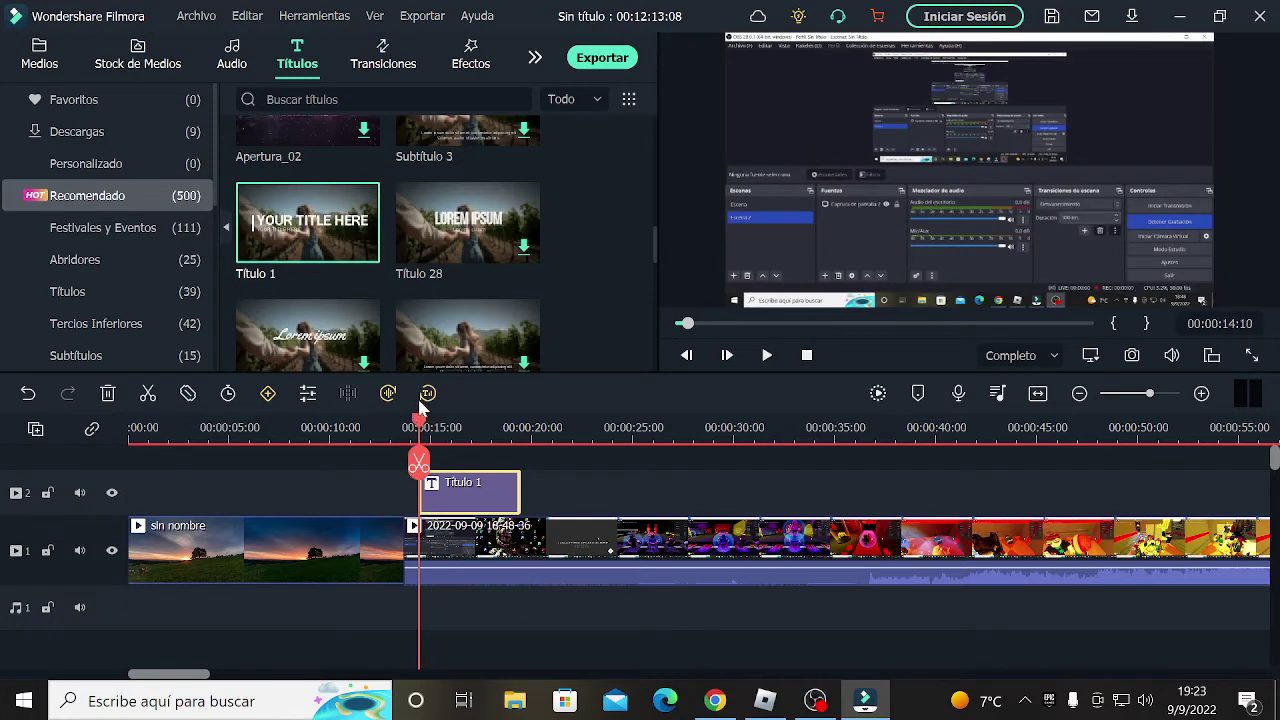
left_click(767, 355)
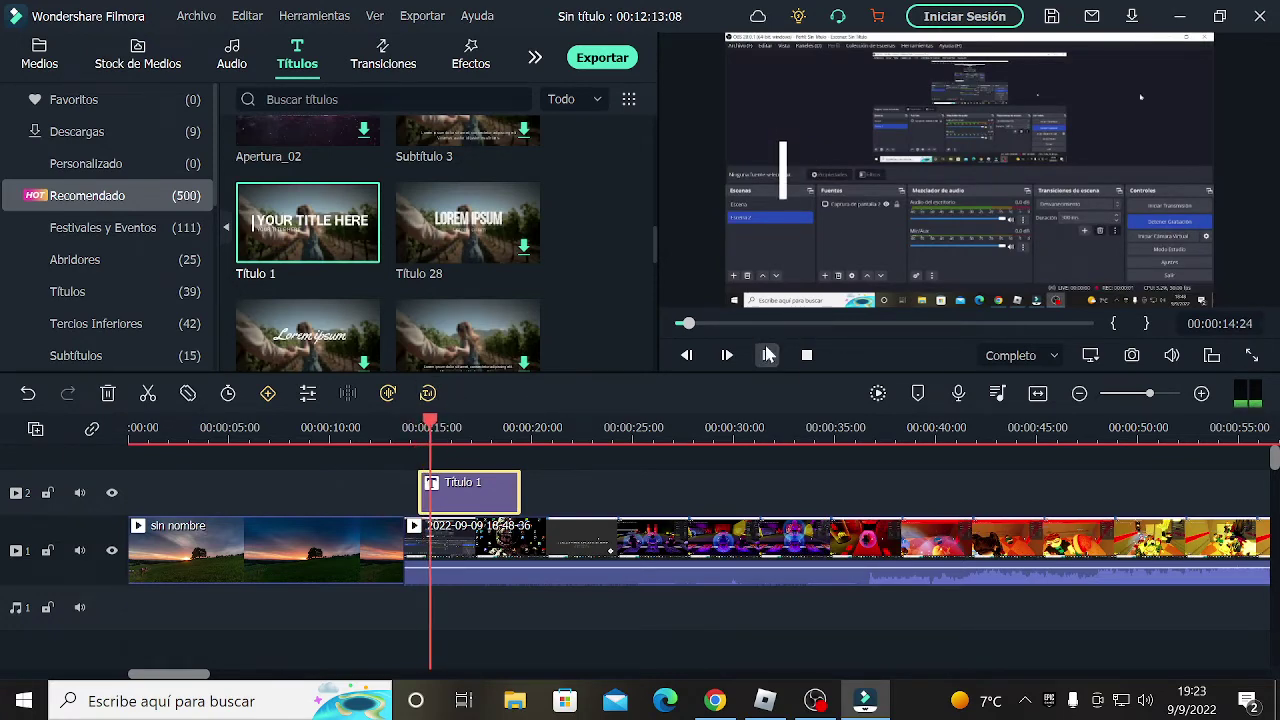
left_click(767, 355)
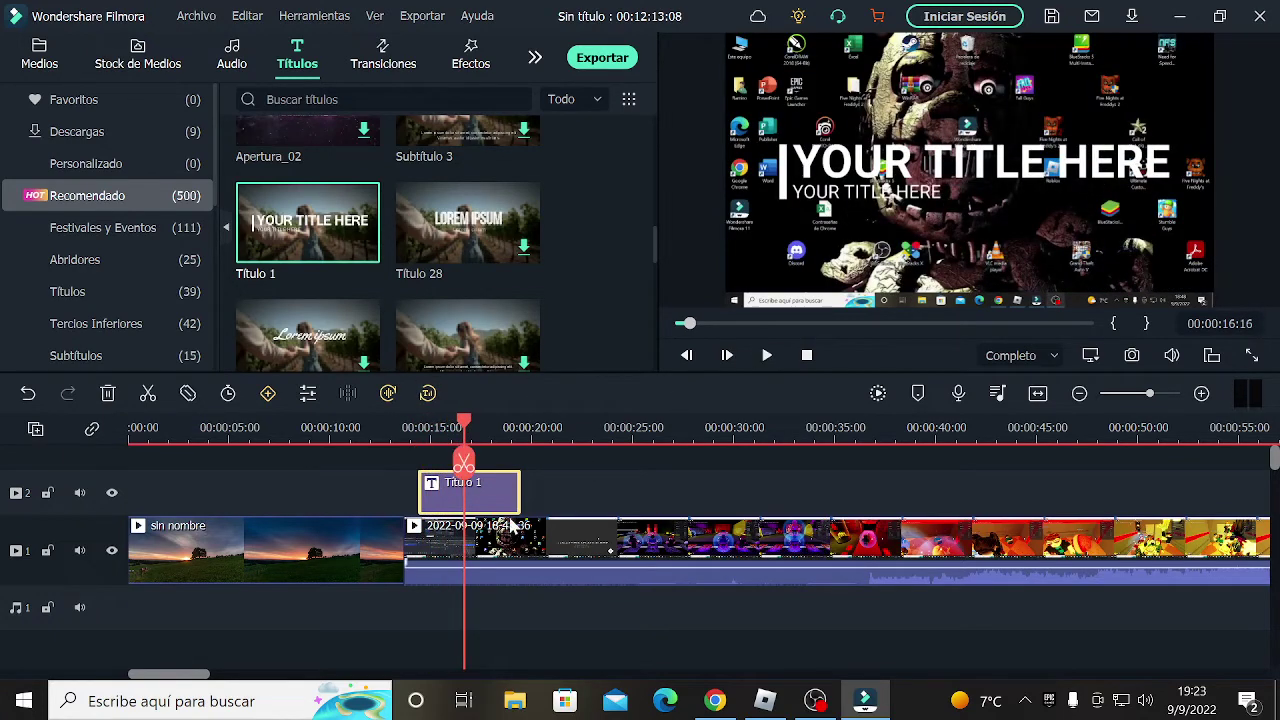
- Replace the smaller second text line of the Título 1 clip with ELEVATOR INSANE and apply the edit
double_click(497, 487)
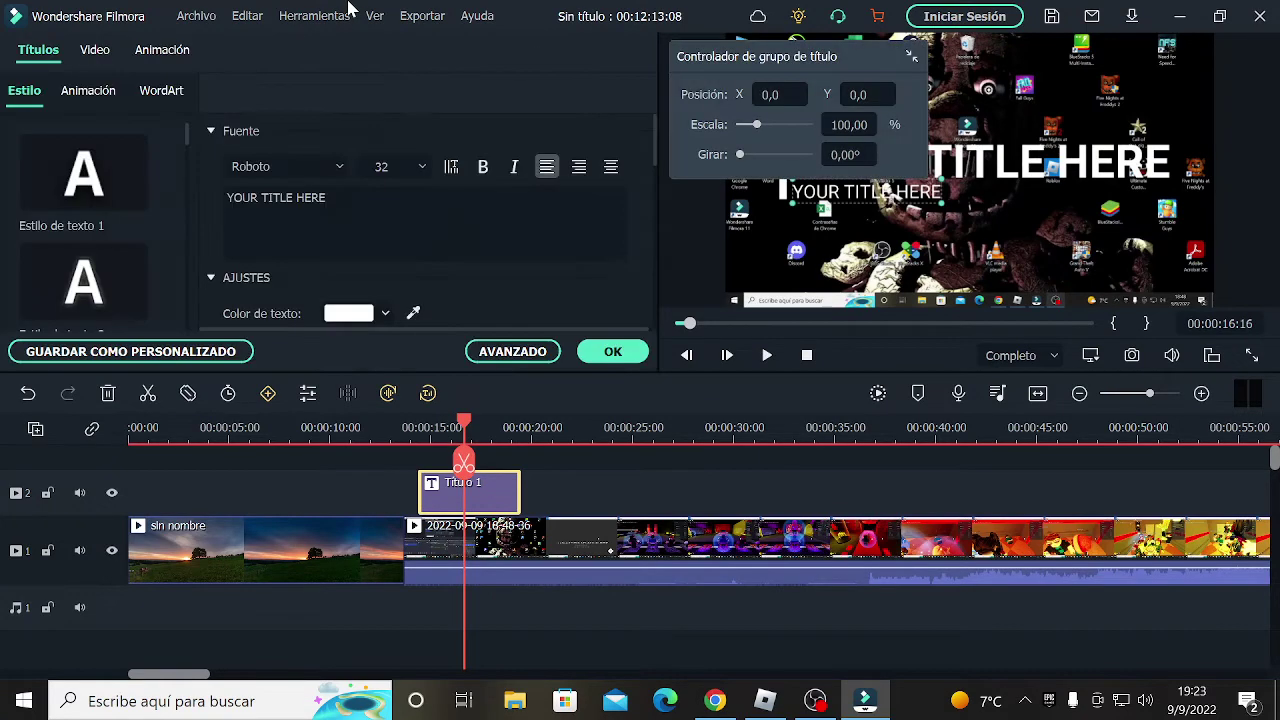
left_click(312, 198)
key("BackSpace")
key("BackSpace")
key("BackSpace")
key("BackSpace")
key("BackSpace")
key("BackSpace")
key("BackSpace")
key("BackSpace")
key("BackSpace")
key("BackSpace")
key("BackSpace")
key("BackSpace")
key("BackSpace")
key("BackSpace")
key("BackSpace")
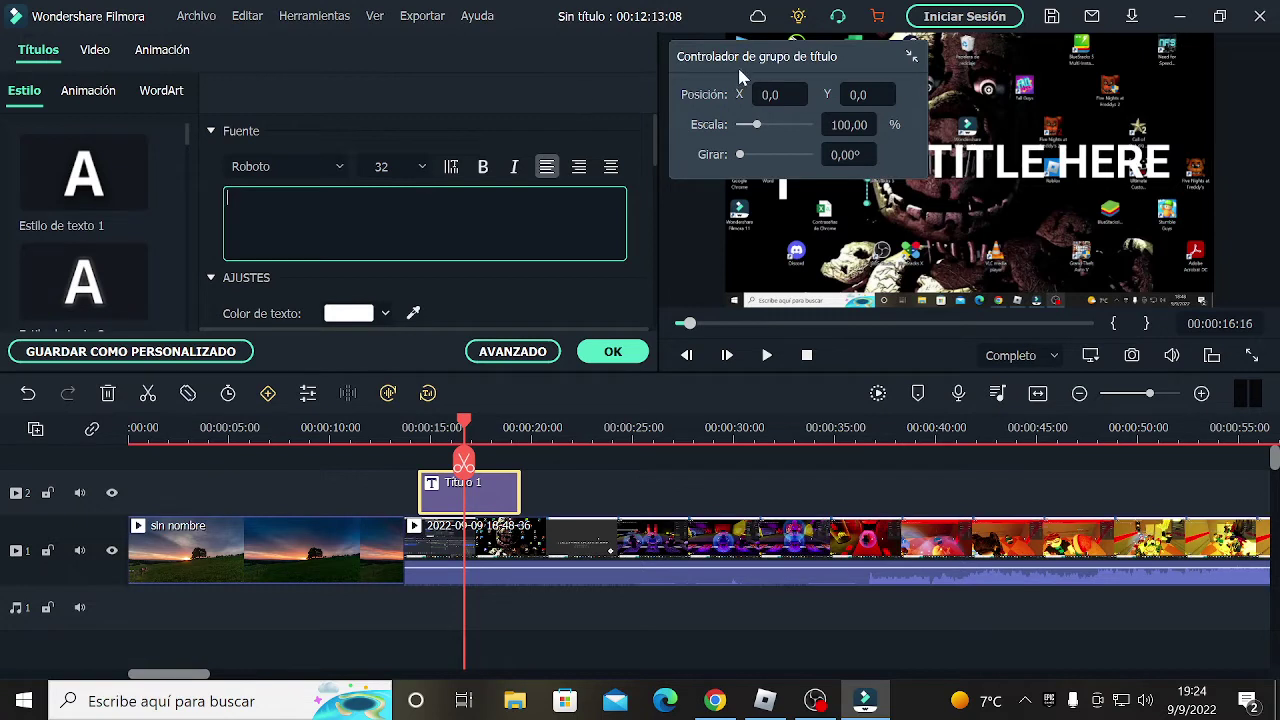
left_click(911, 57)
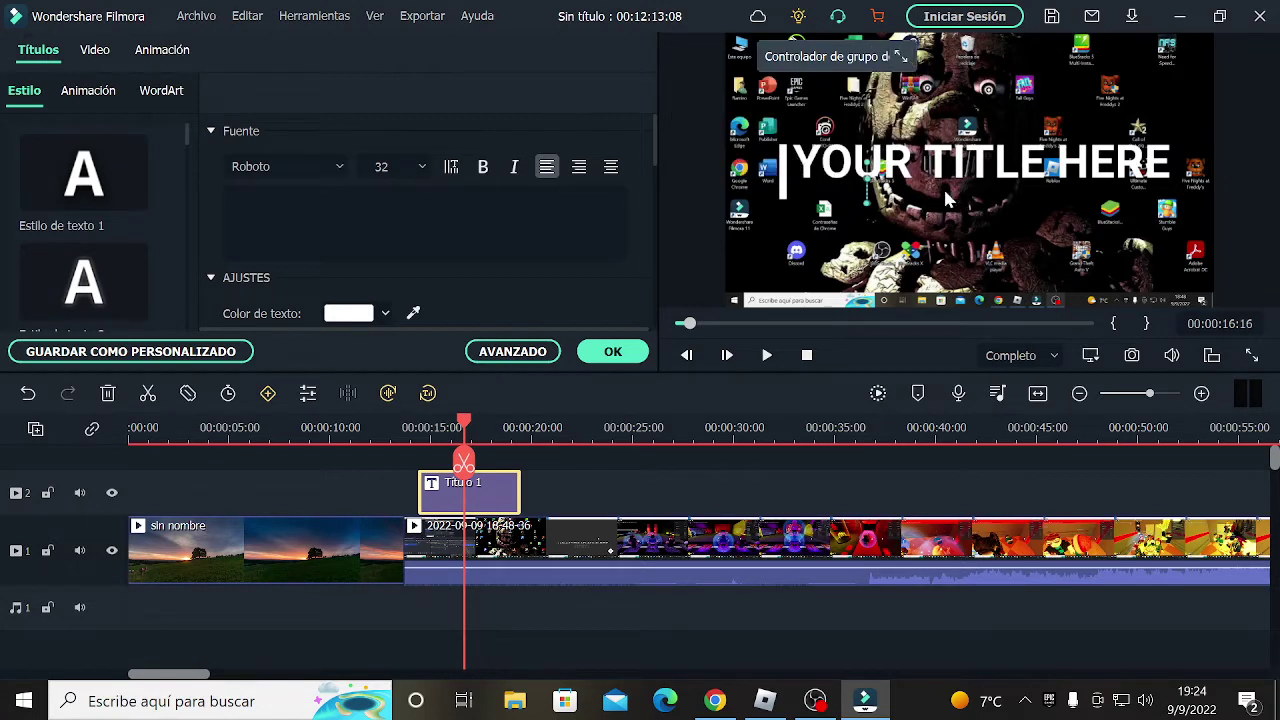
left_click(1070, 154)
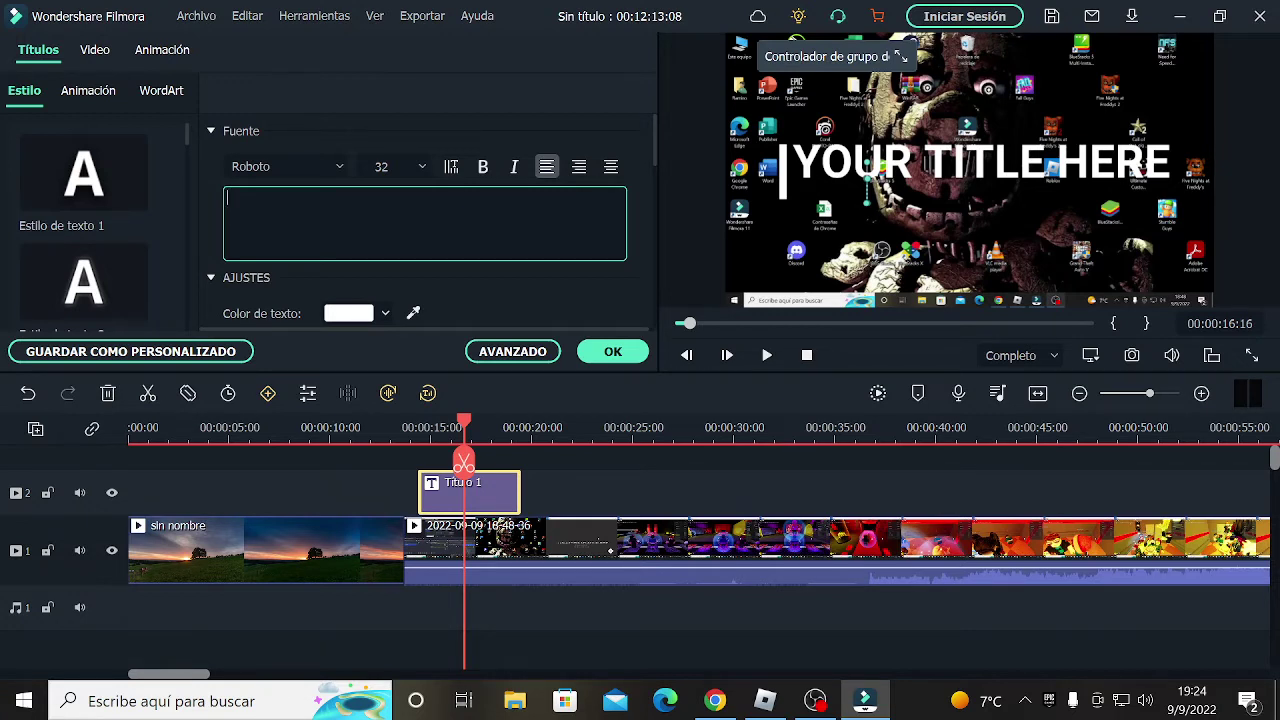
type("ELE")
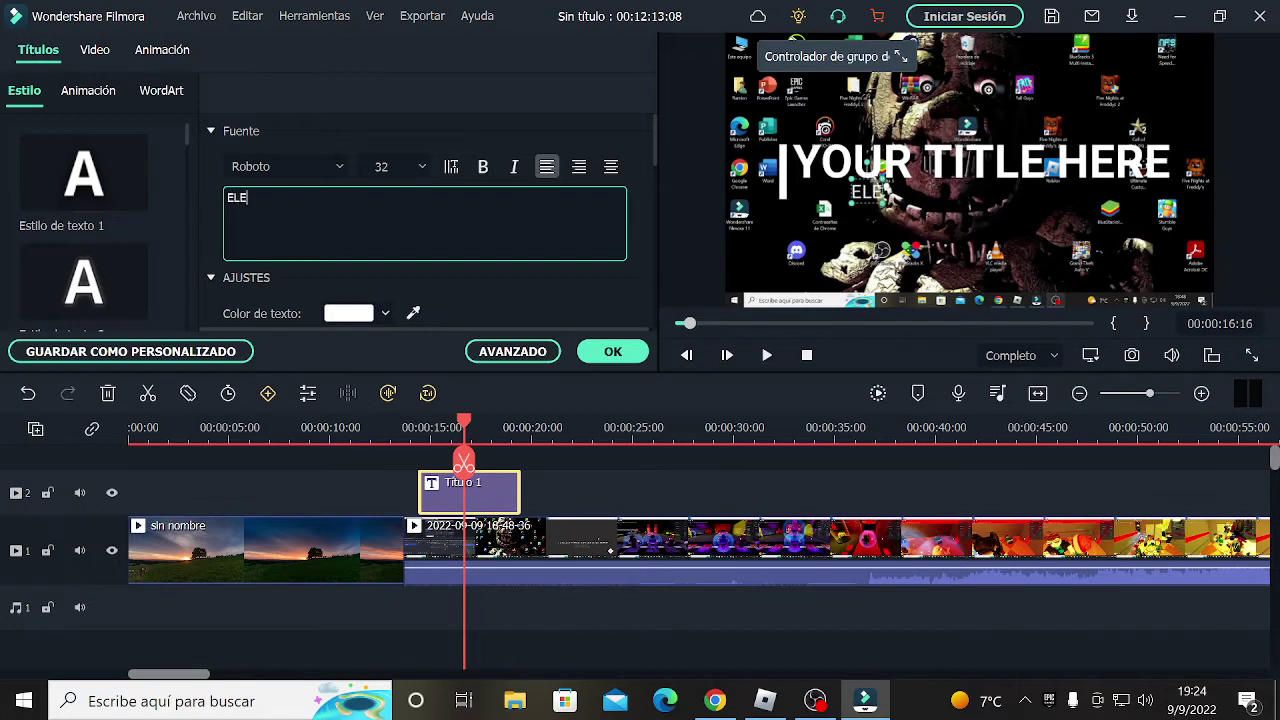
type("VATOR")
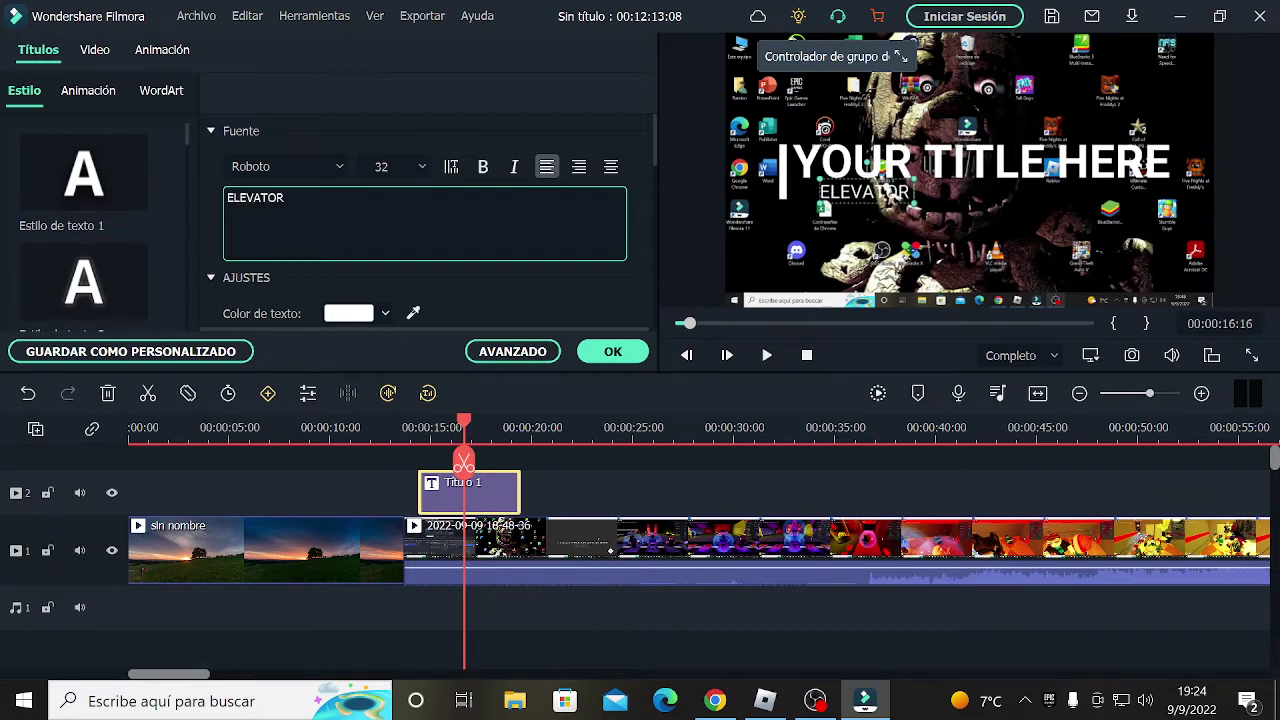
type(" INSANE")
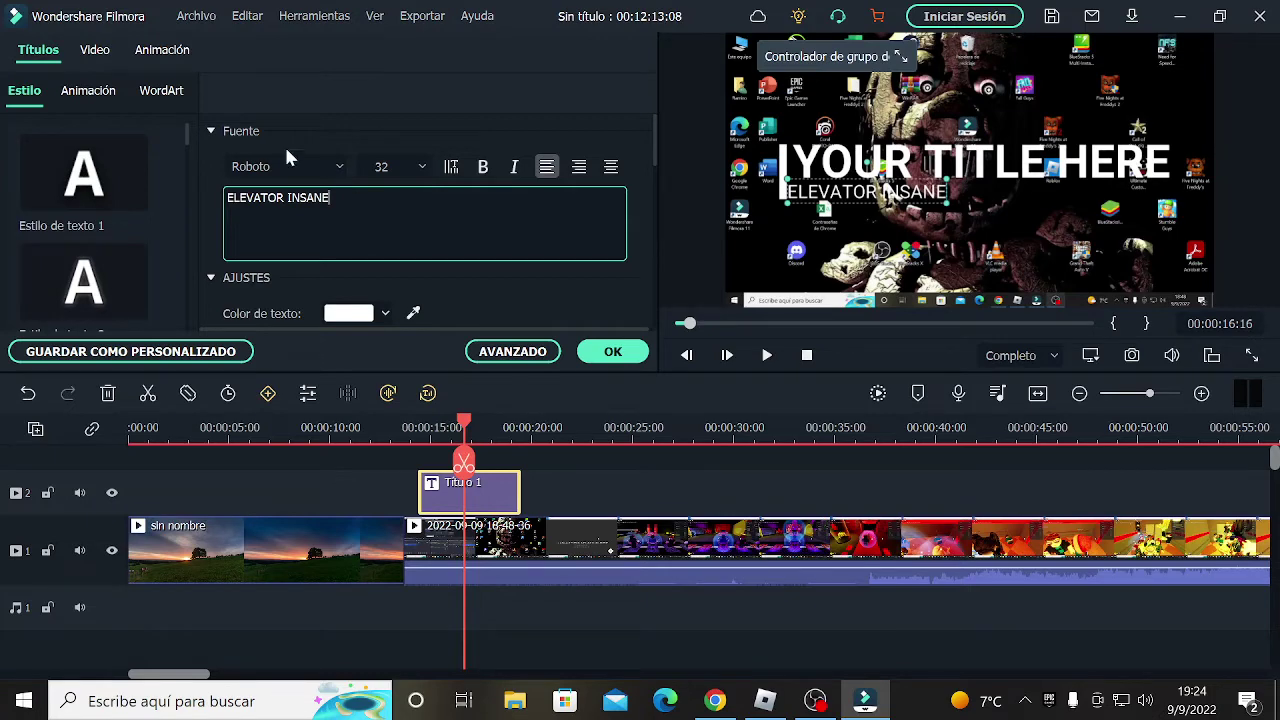
left_click(607, 357)
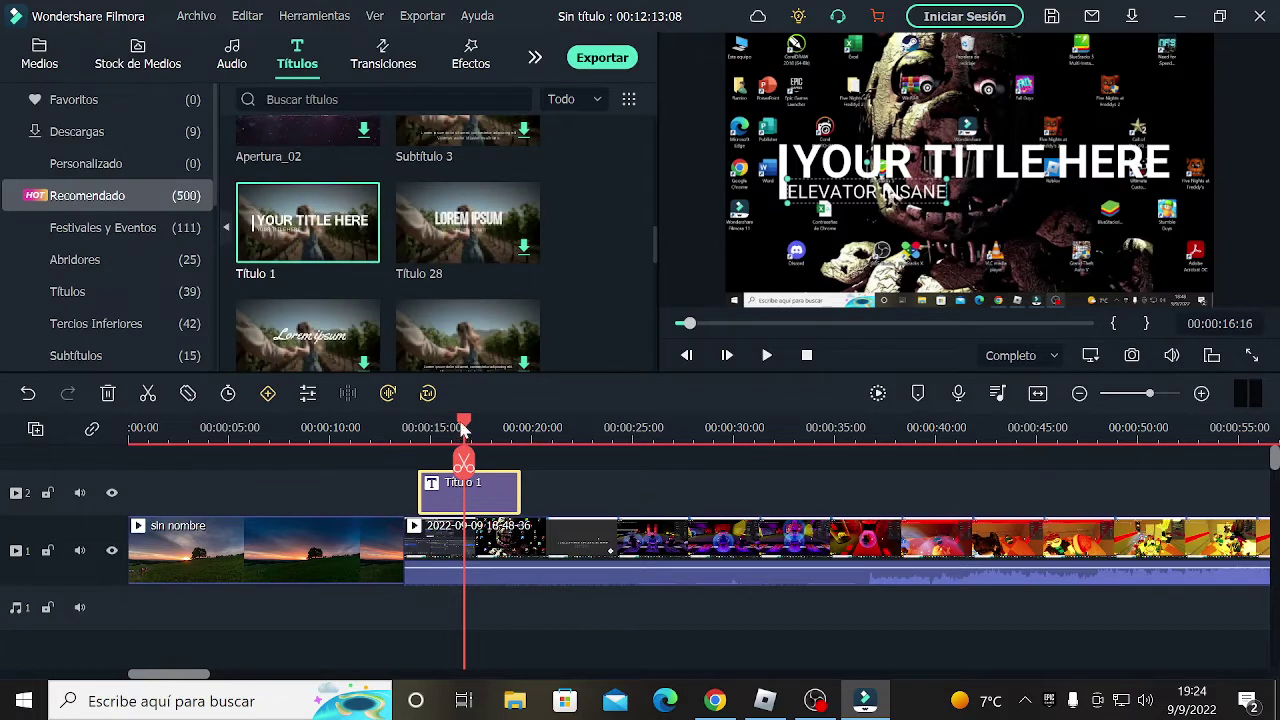
- Play the timeline from 00:00:14:10 past the end of the title to check the edited text
left_click_drag(463, 428, 413, 428)
left_click(766, 355)
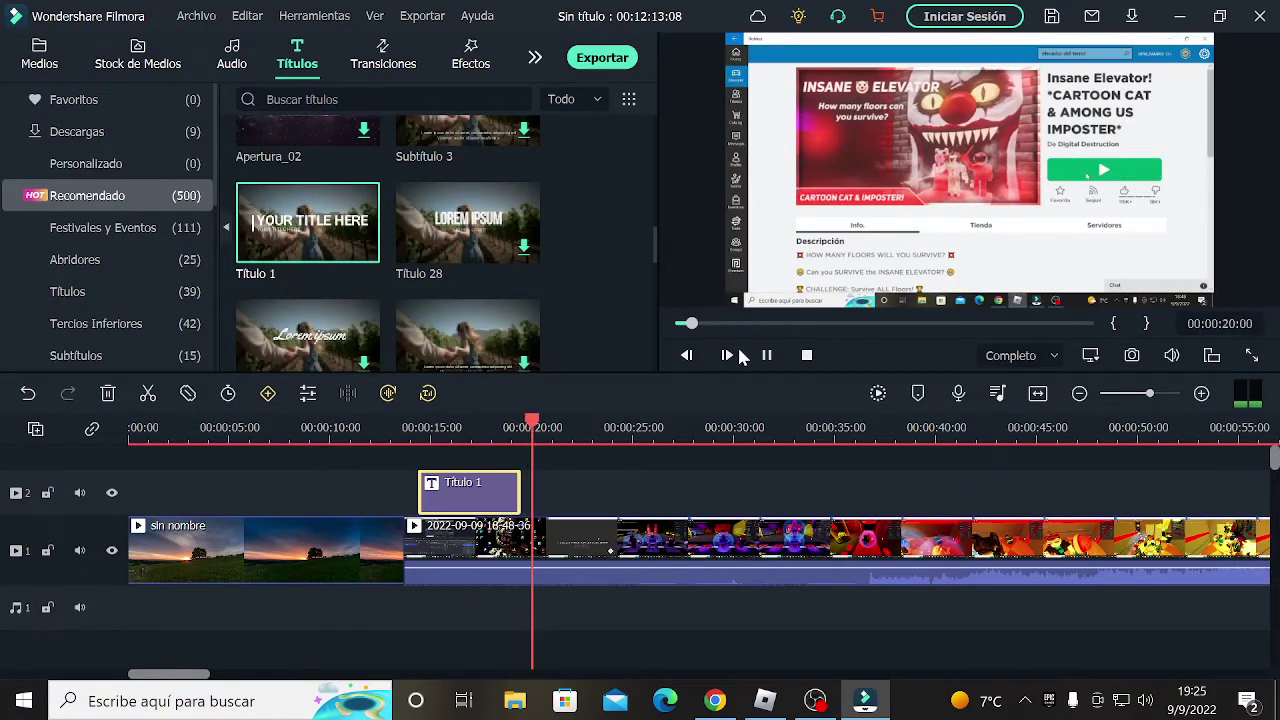
left_click(766, 356)
- Apply the Estilo de texto 18 style to the ELEVATOR INSANE line of the title
double_click(506, 502)
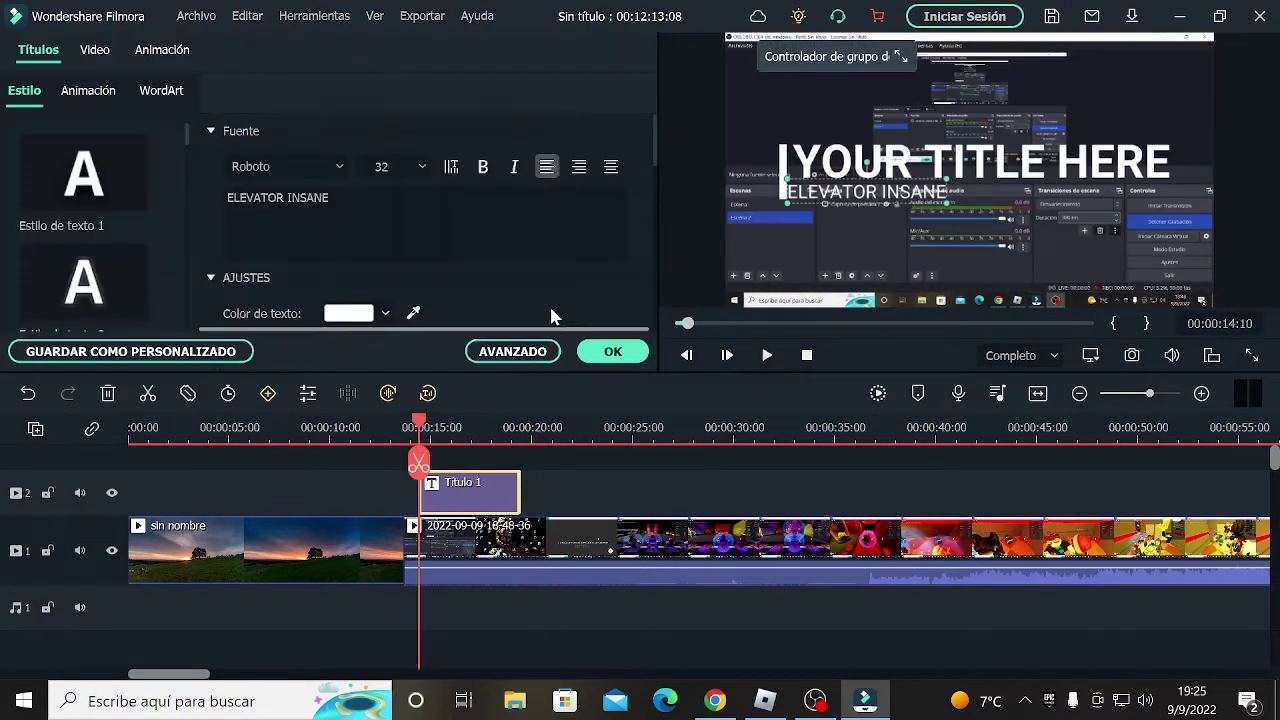
scroll(110, 200, "down", 15)
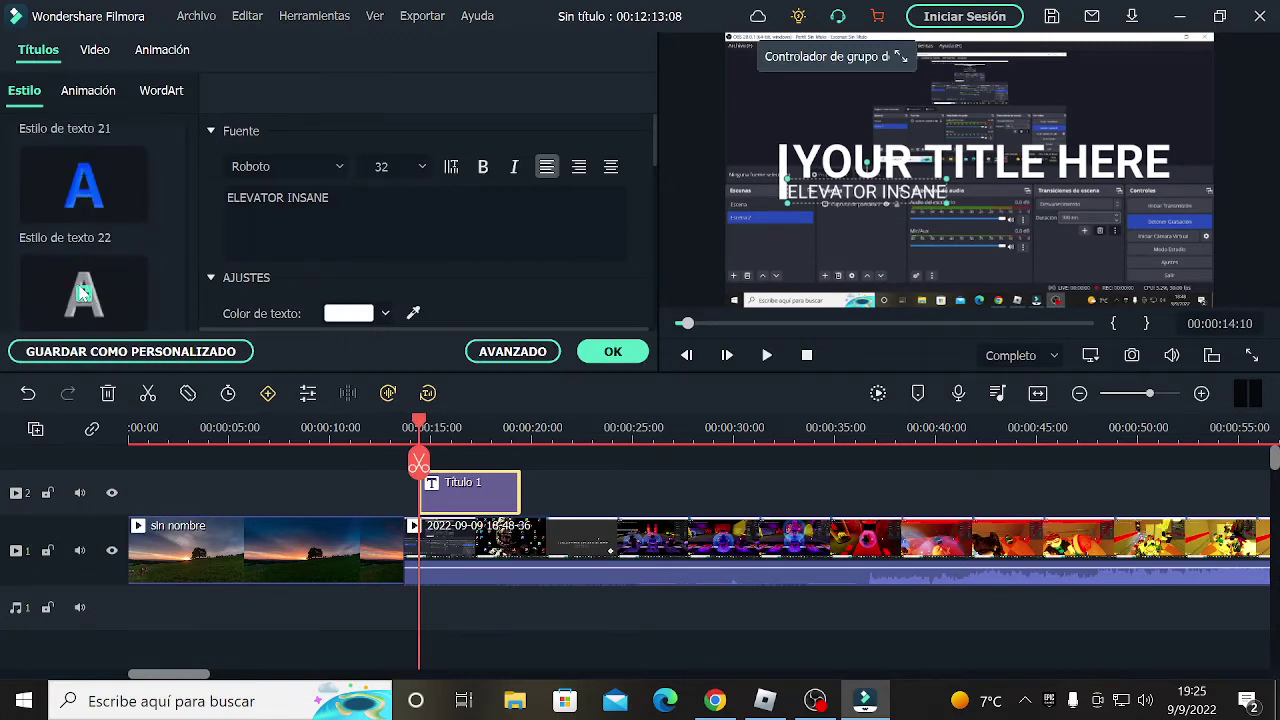
scroll(95, 252, "up", 3)
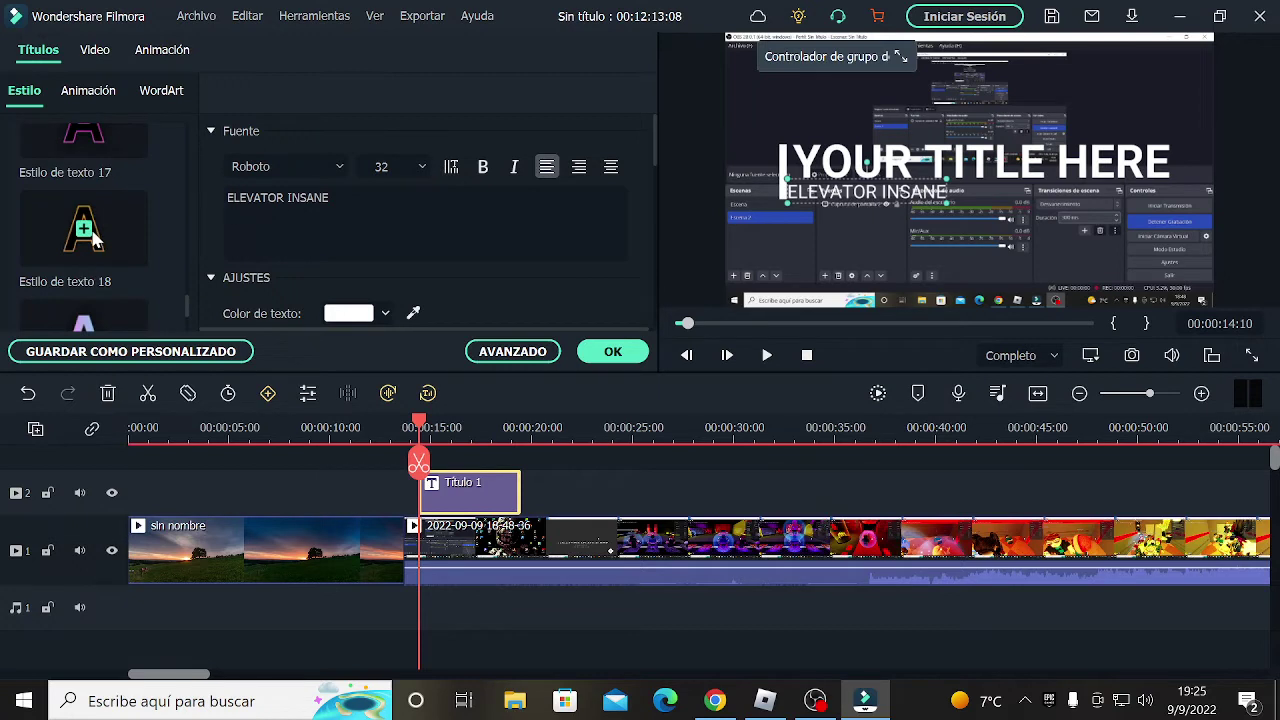
left_click(88, 230)
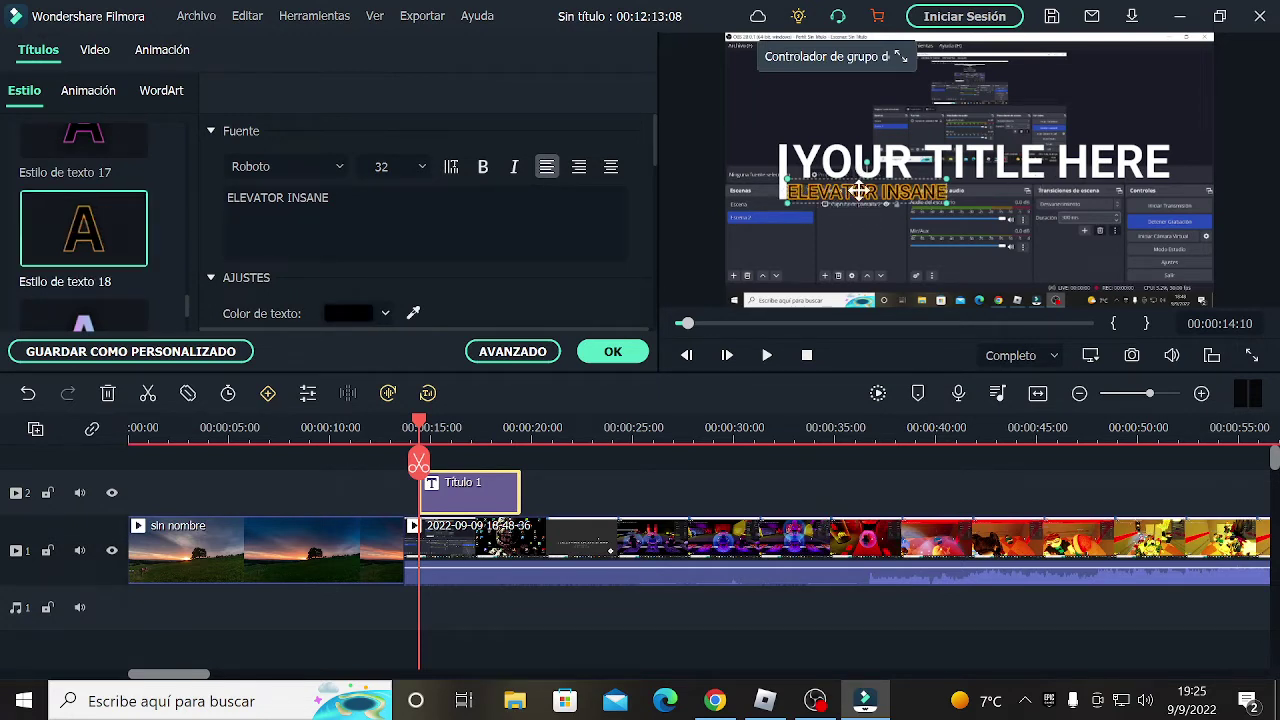
- Delete the Título 1 clip from the timeline
right_click(453, 496)
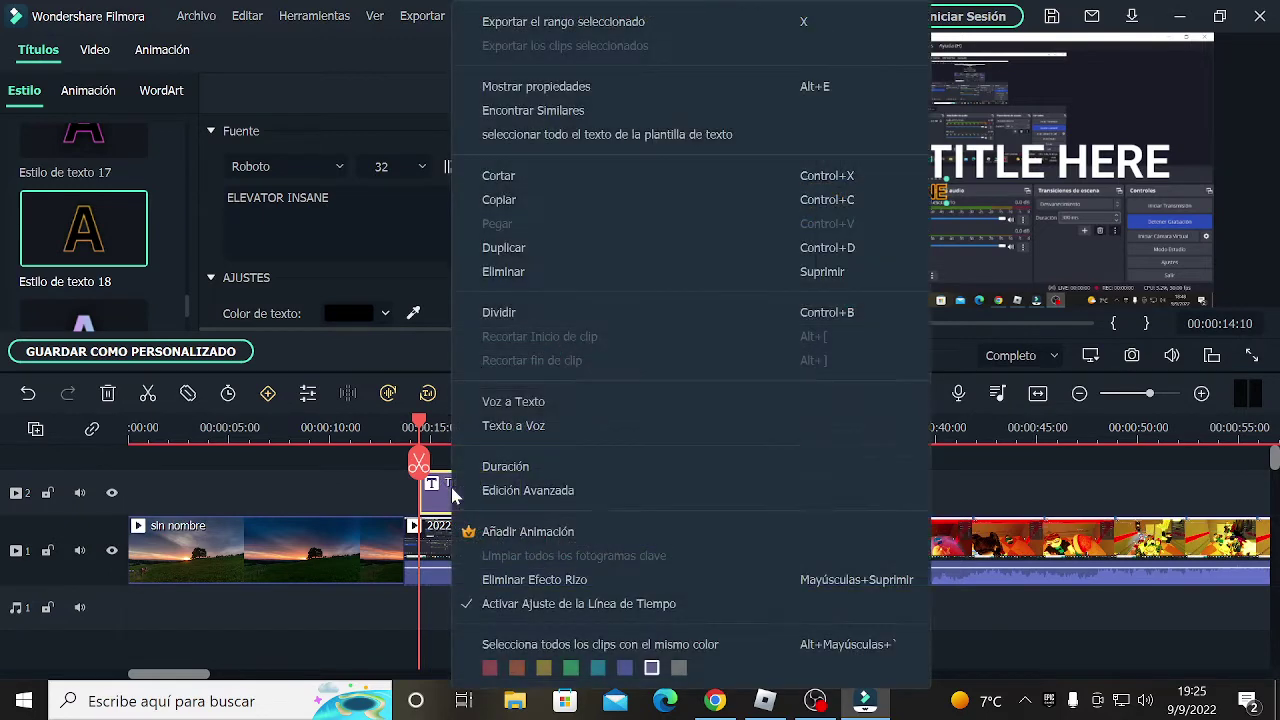
left_click(515, 277)
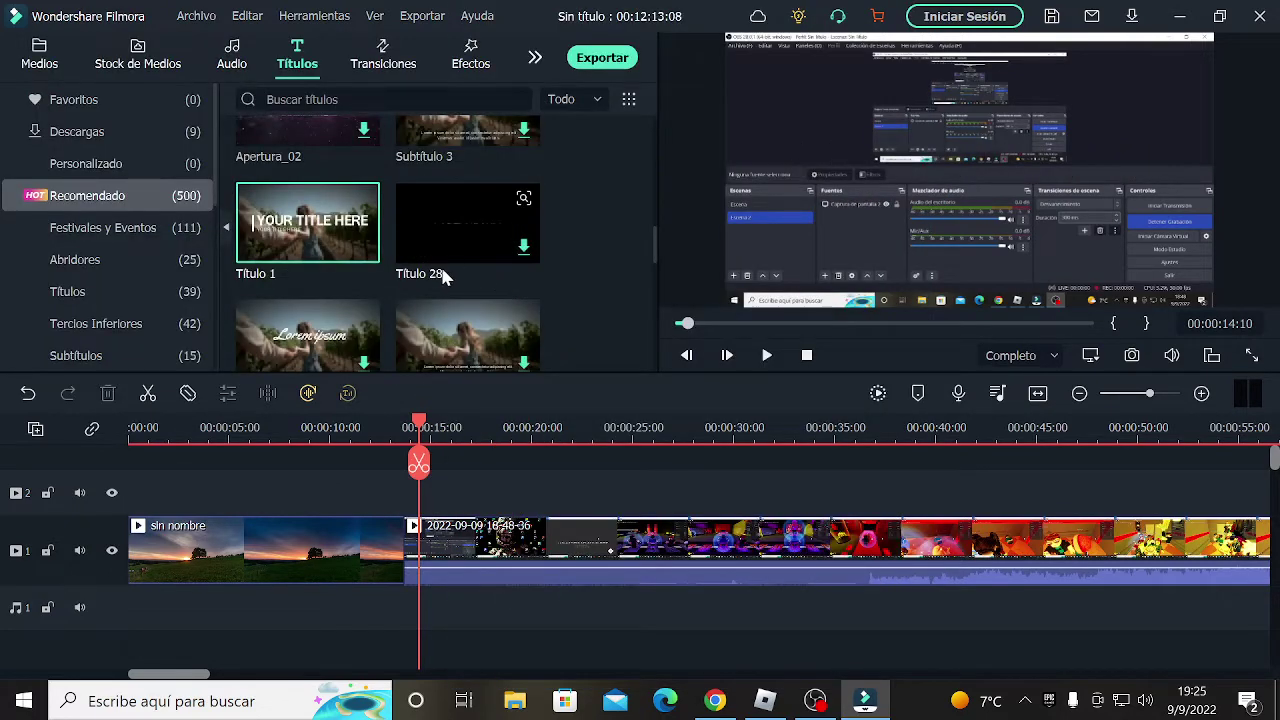
scroll(391, 206, "down", 3)
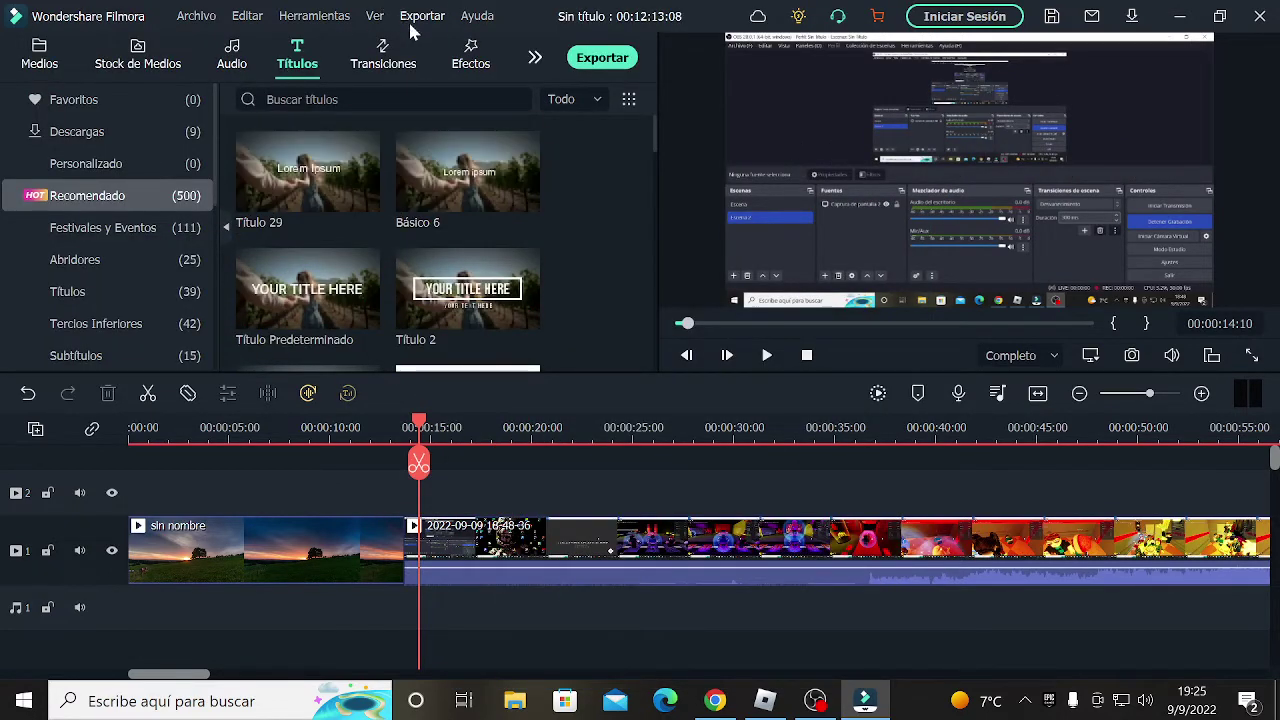
- Try to add the recommended transition Transición06 to the timeline
left_click(367, 60)
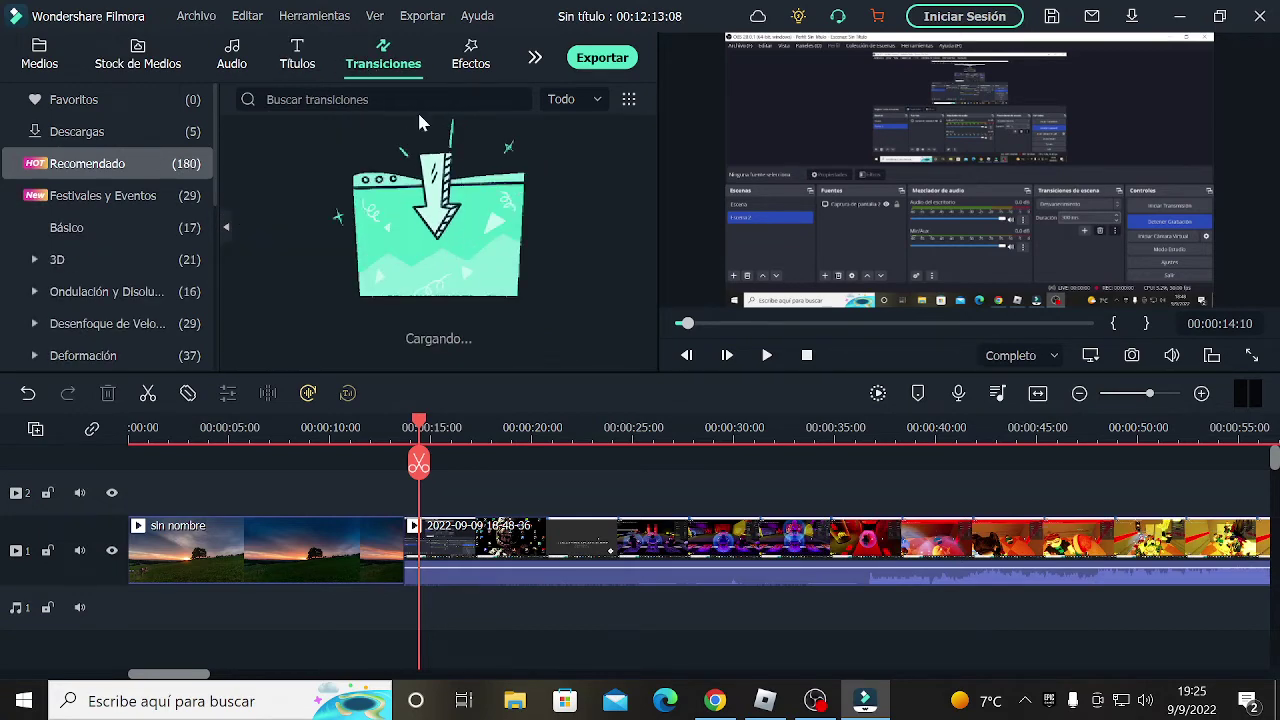
scroll(390, 175, "down", 3)
scroll(402, 185, "up", 2)
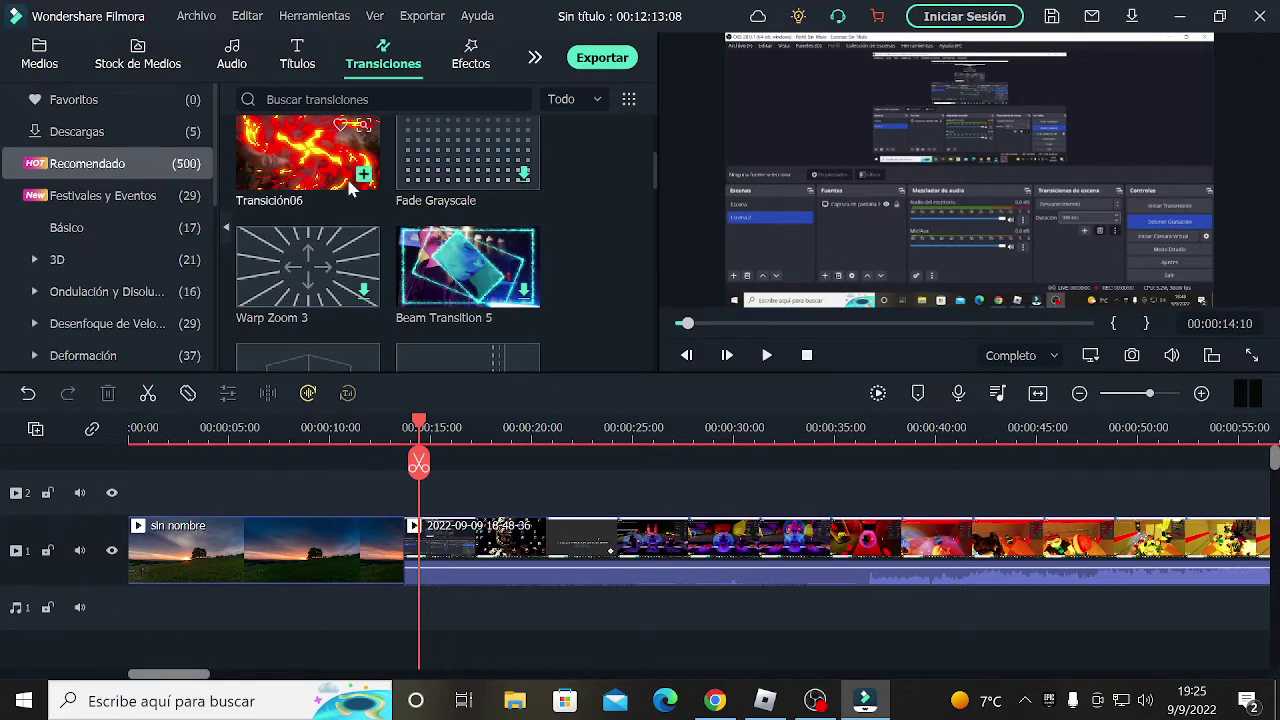
scroll(373, 178, "up", 1)
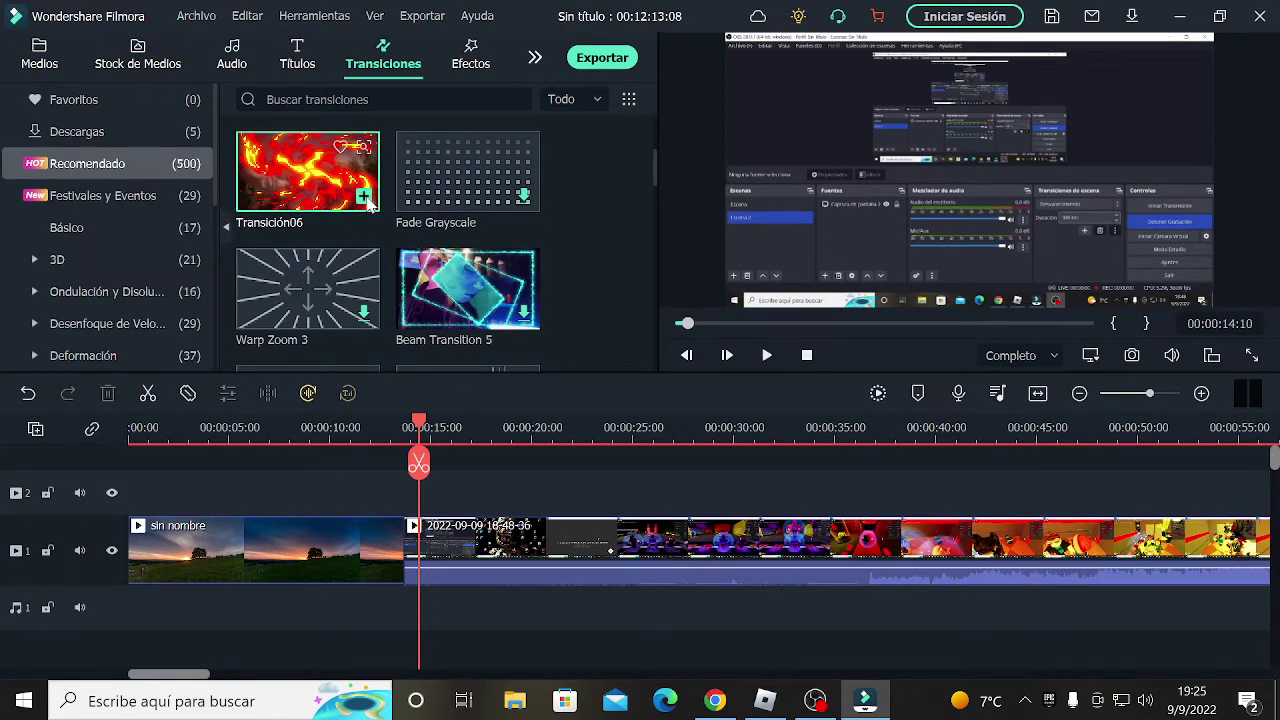
- Play the timeline from 00:00:12:13 through the change from the sunset clip to the recording to check for a transition
left_click(381, 426)
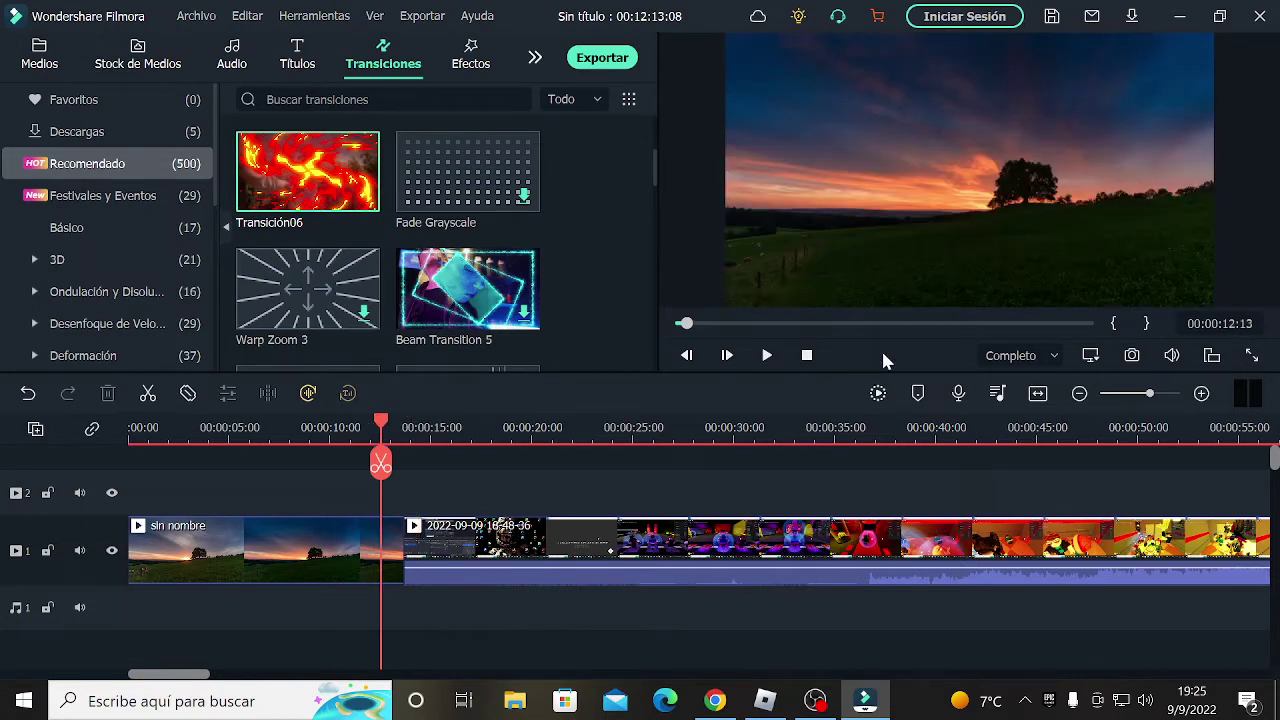
left_click(766, 356)
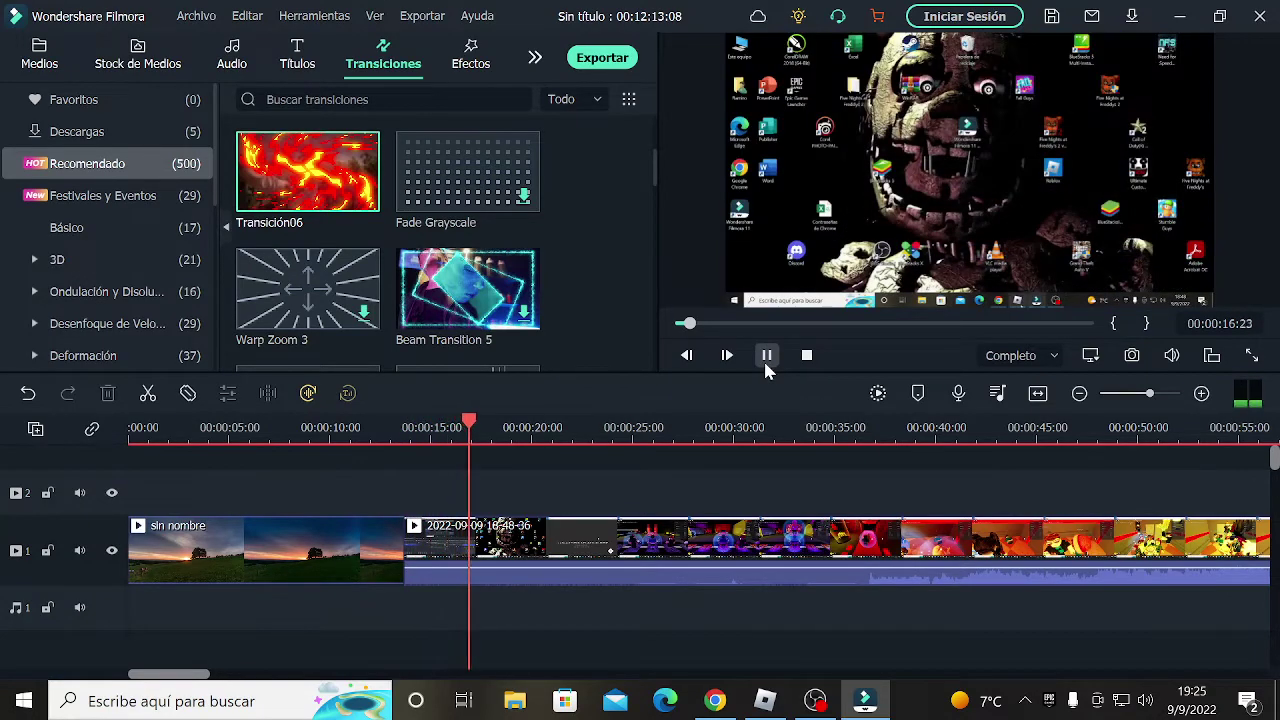
left_click(766, 356)
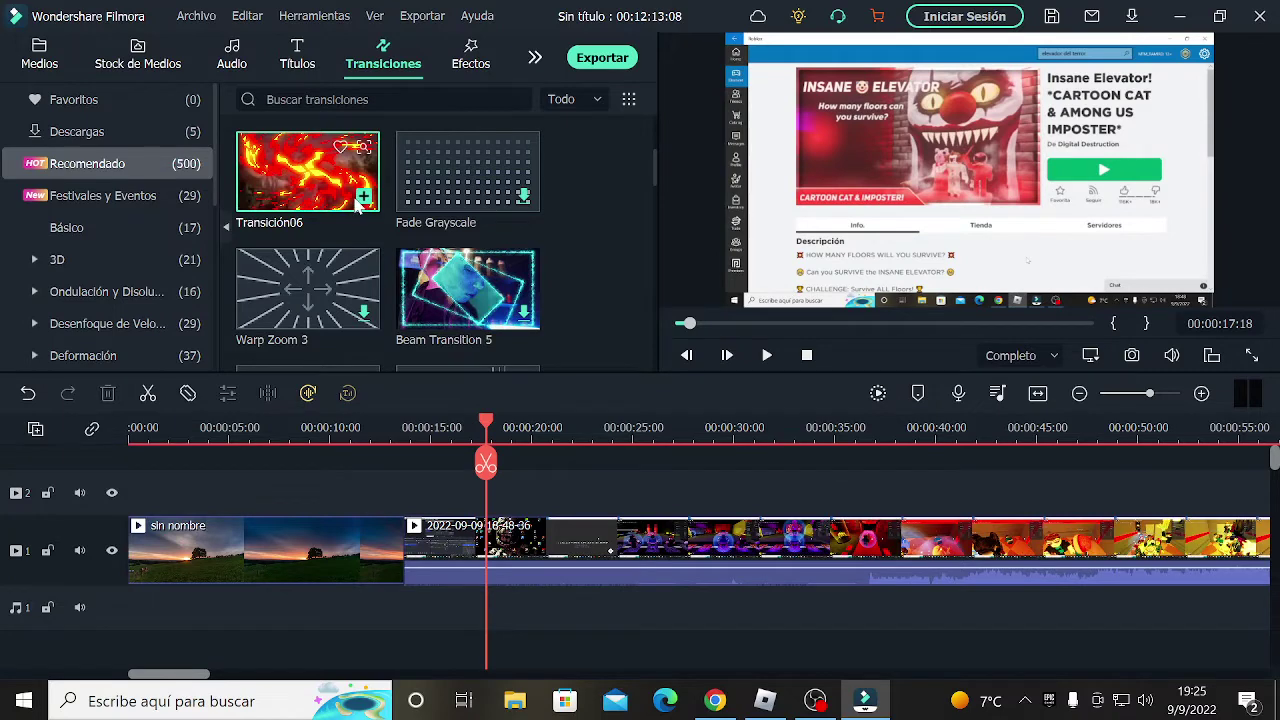
- Download the recommended Special Effects Skill Pack transition with the glowing blue-white swirl and preview it
scroll(380, 190, "down", 5)
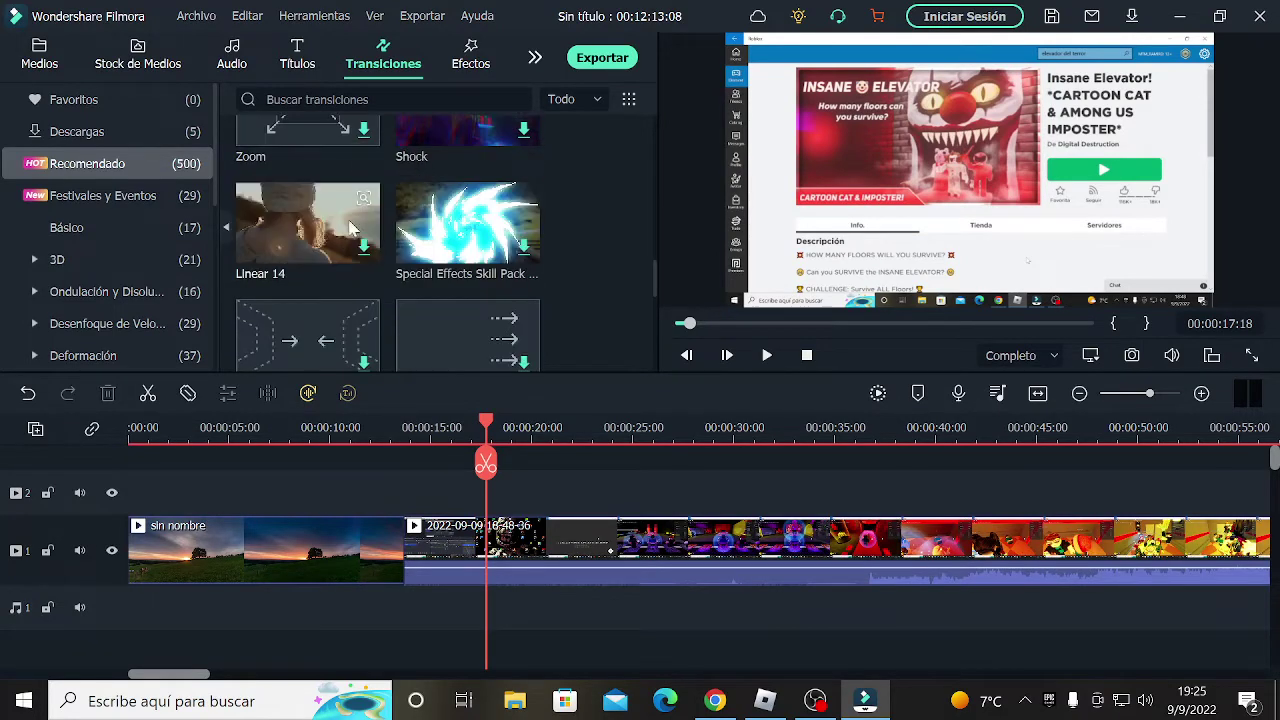
left_click(522, 252)
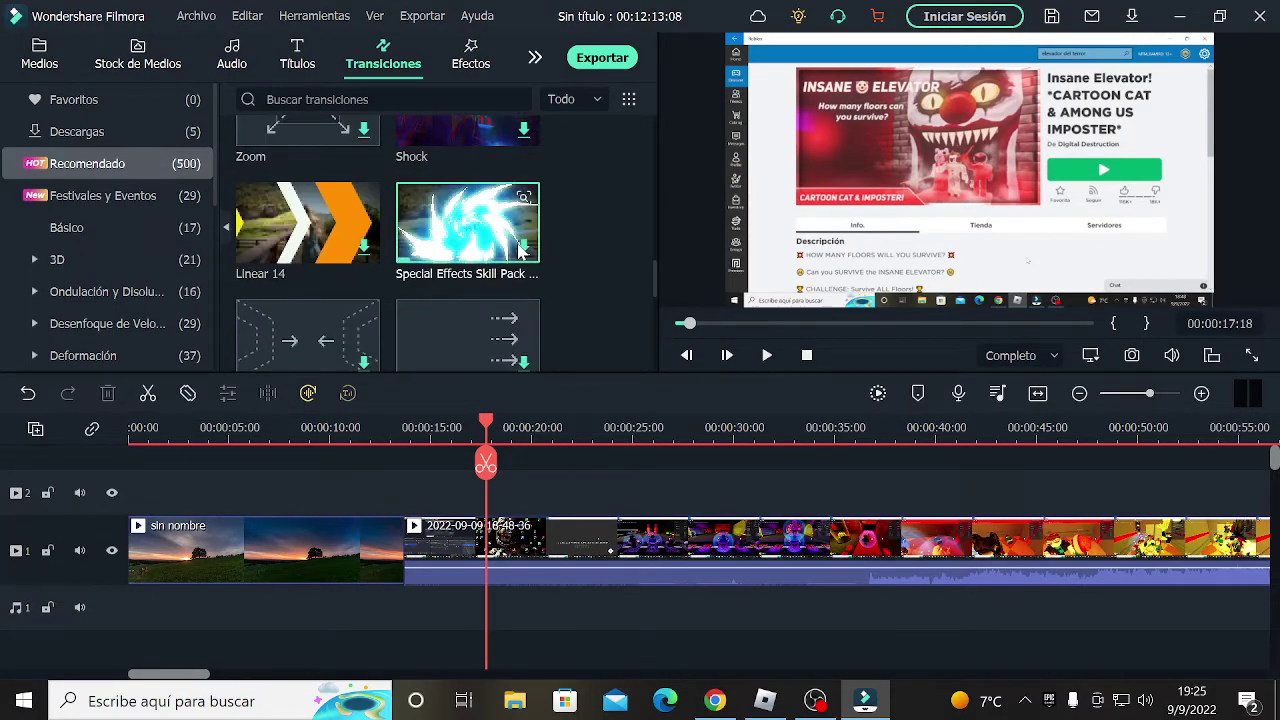
left_click(515, 250)
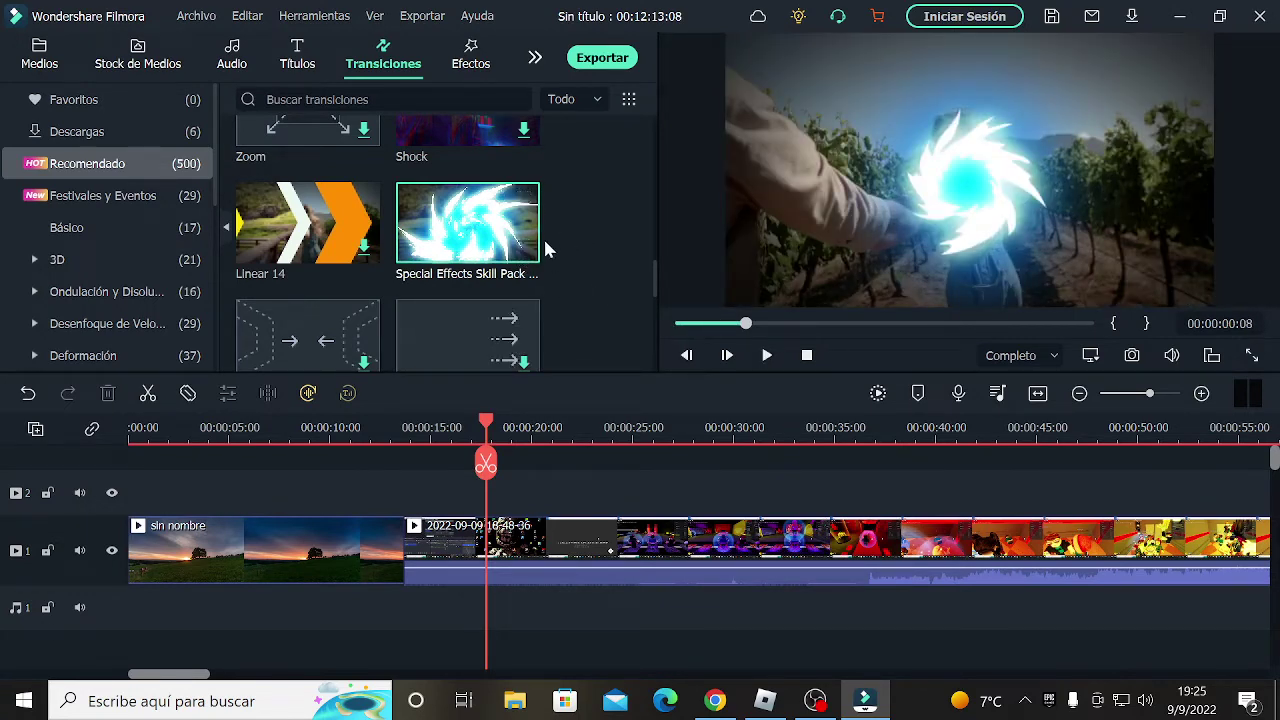
- Play the timeline from 00:00:13:12 across the cut between the sunset clip and the recording to check for a transition
left_click_drag(486, 422, 400, 422)
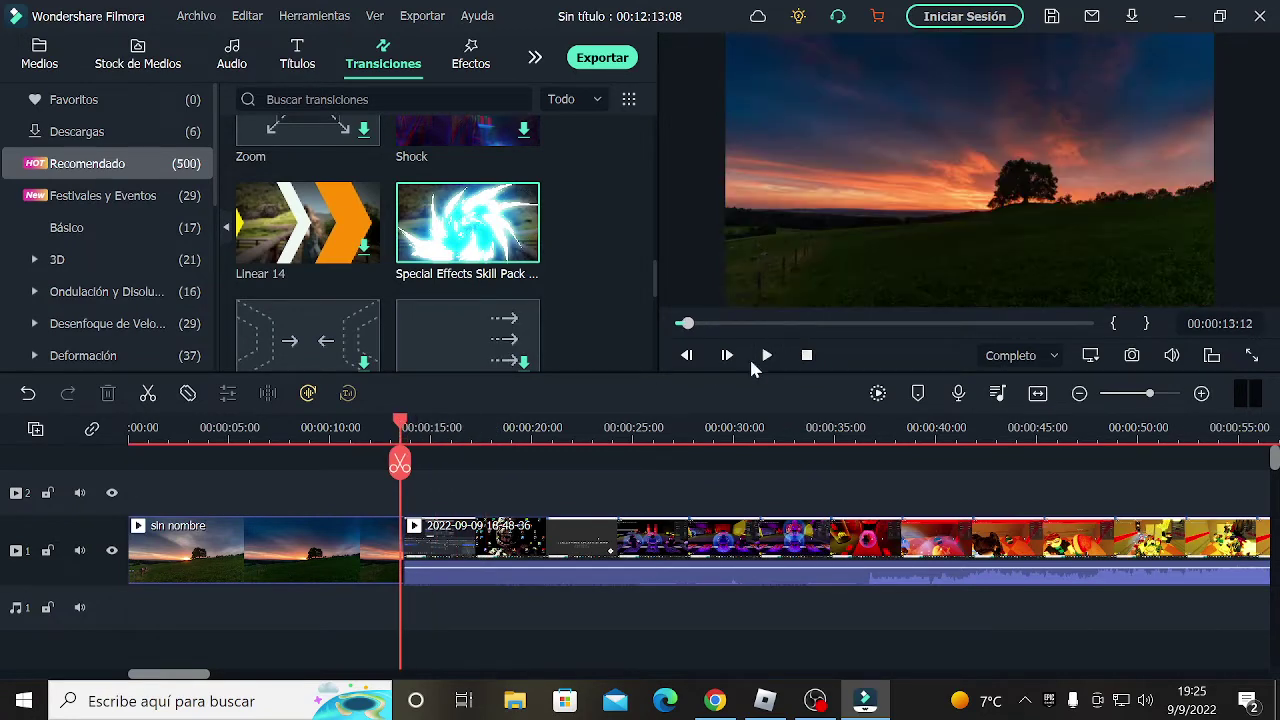
left_click(767, 357)
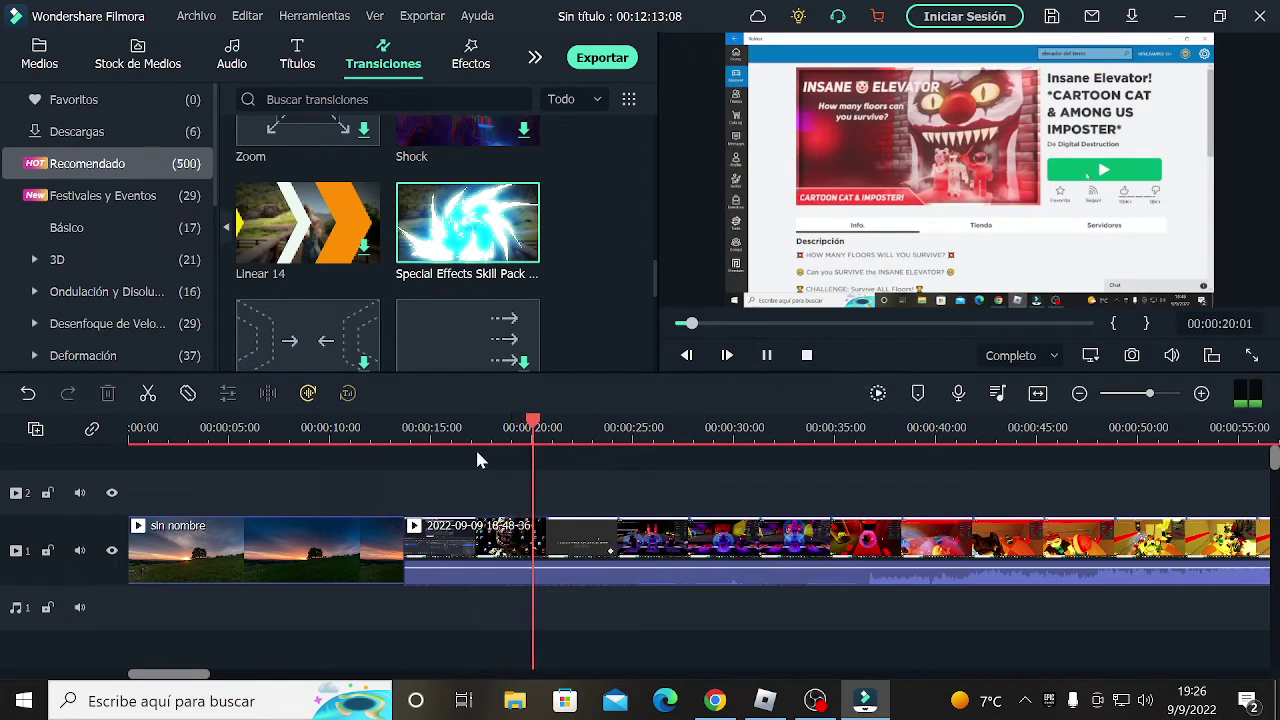
left_click(767, 354)
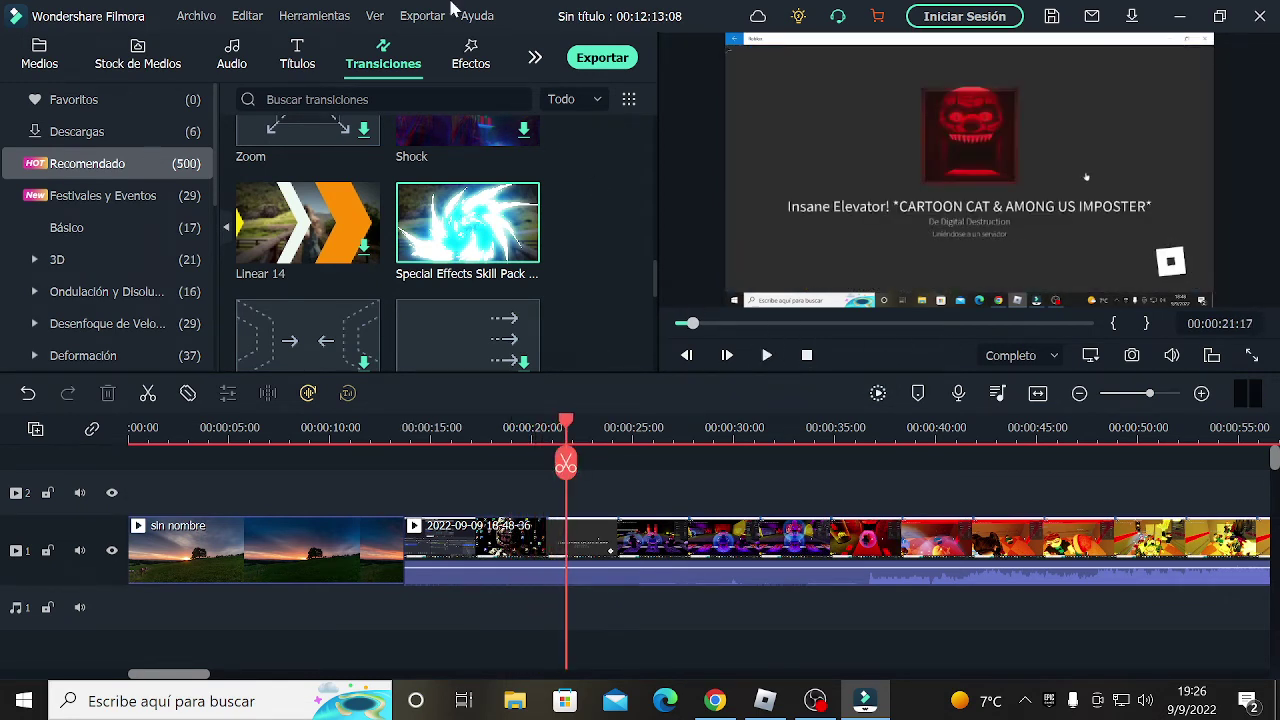
- Search the effects library for EMOCIONES and browse the matching effects
left_click(475, 58)
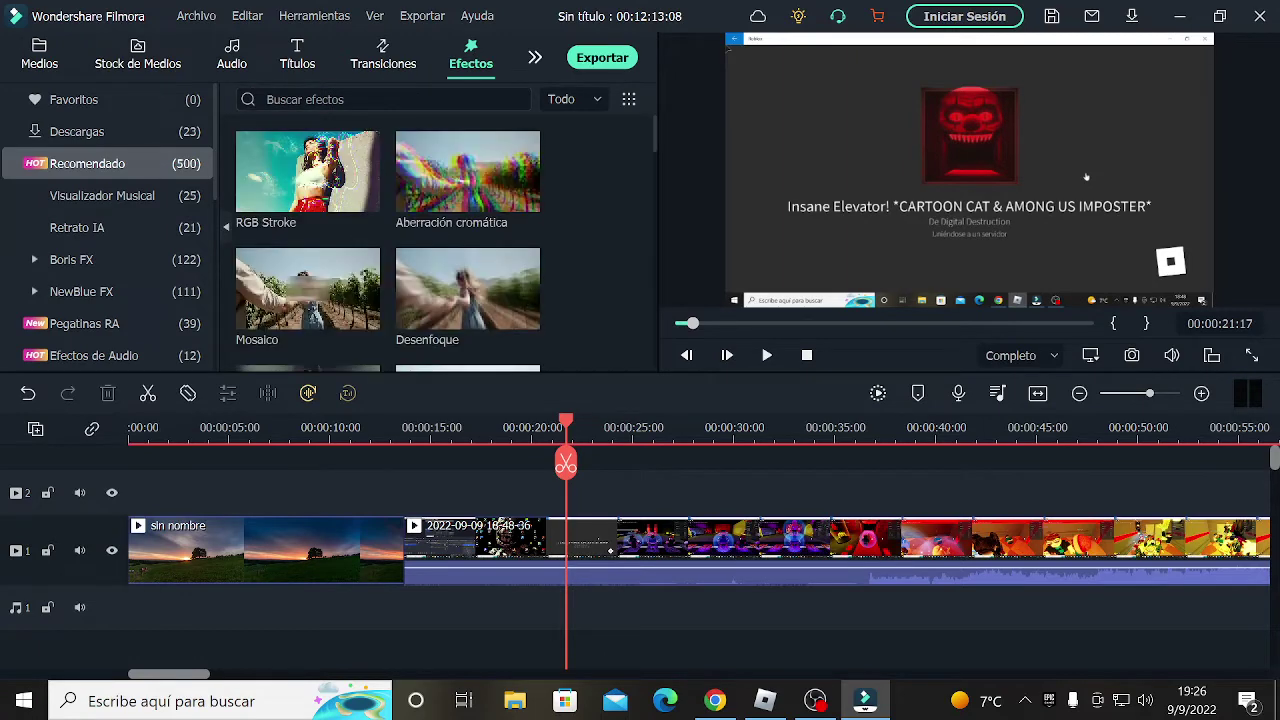
scroll(378, 132, "down", 3)
scroll(378, 132, "up", 3)
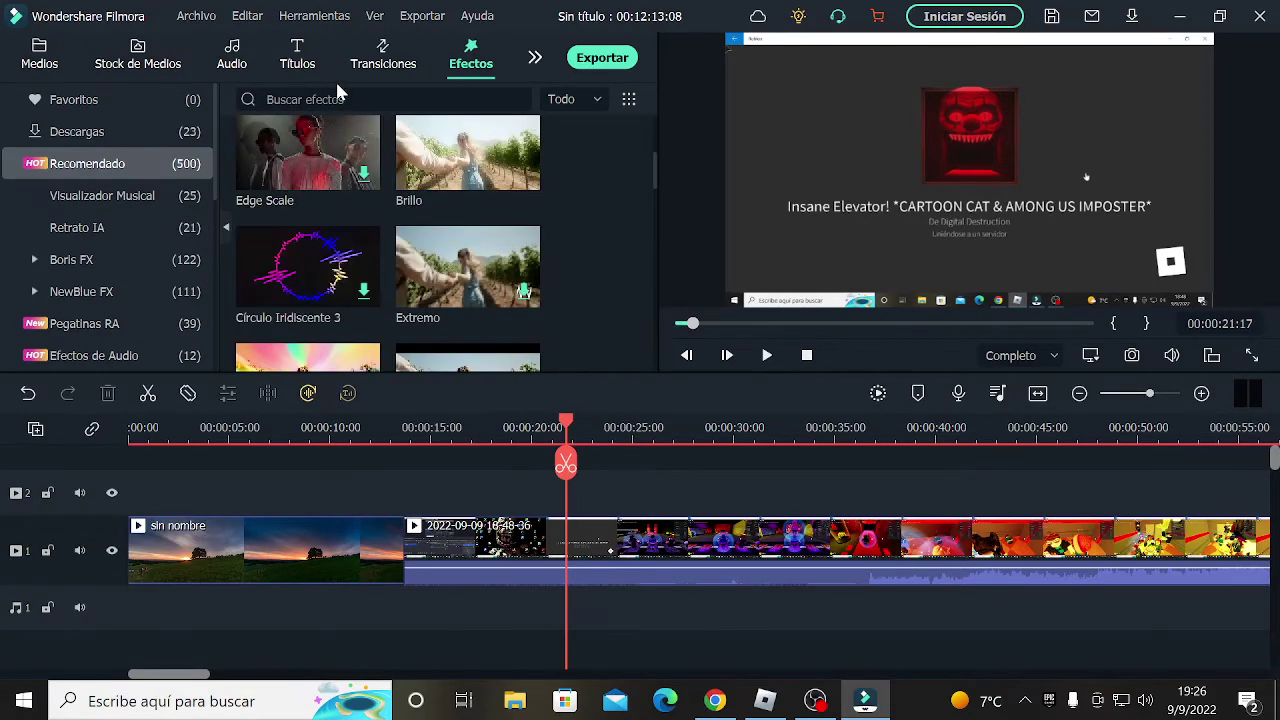
left_click(340, 97)
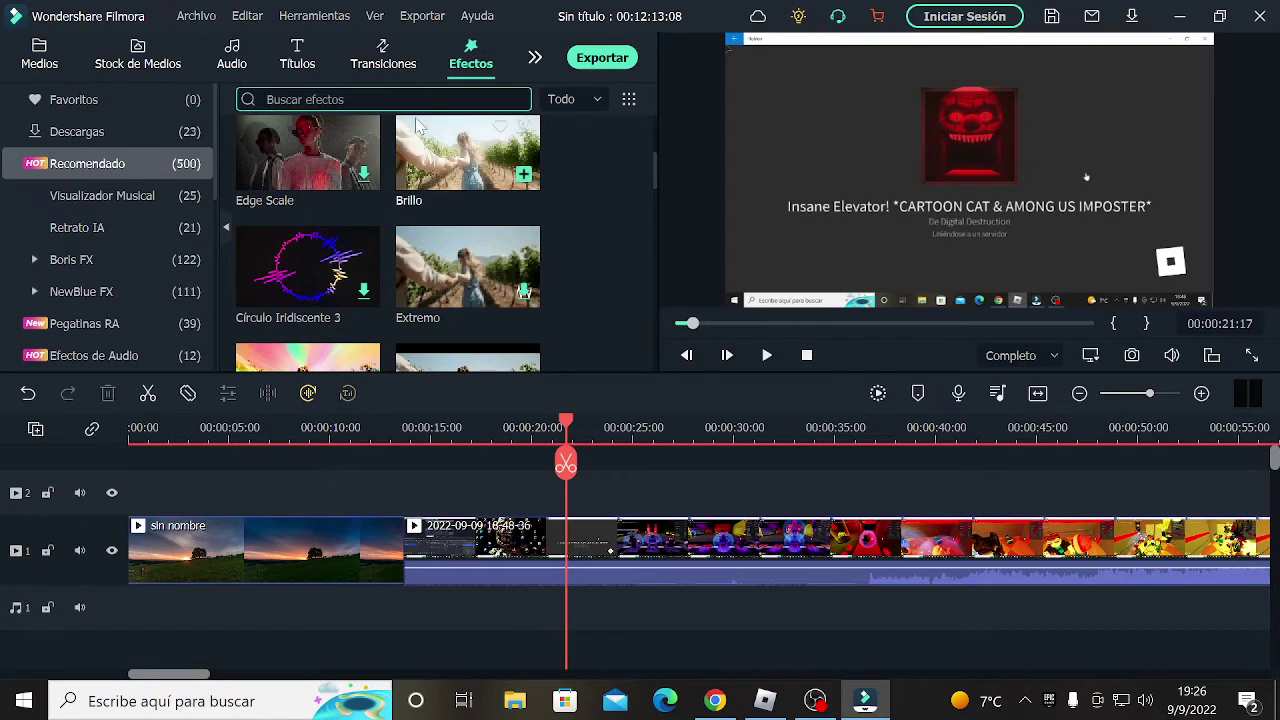
type("EMOCIONES")
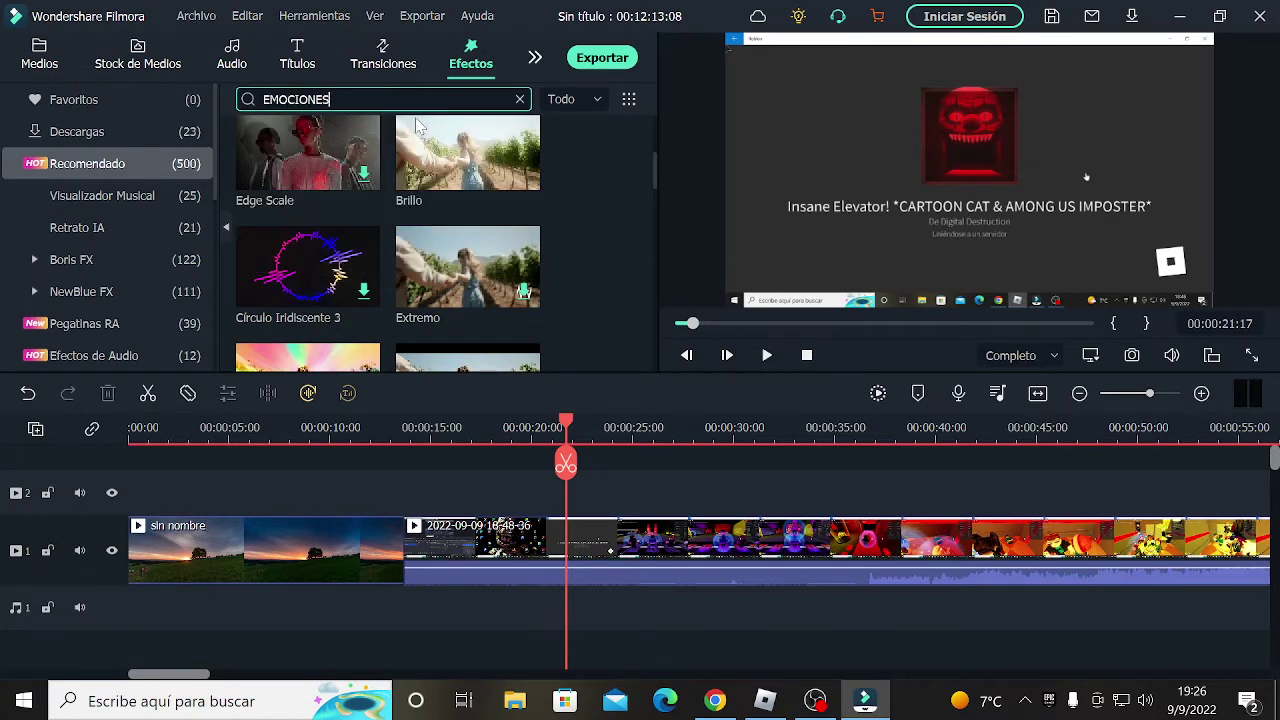
left_click(564, 152)
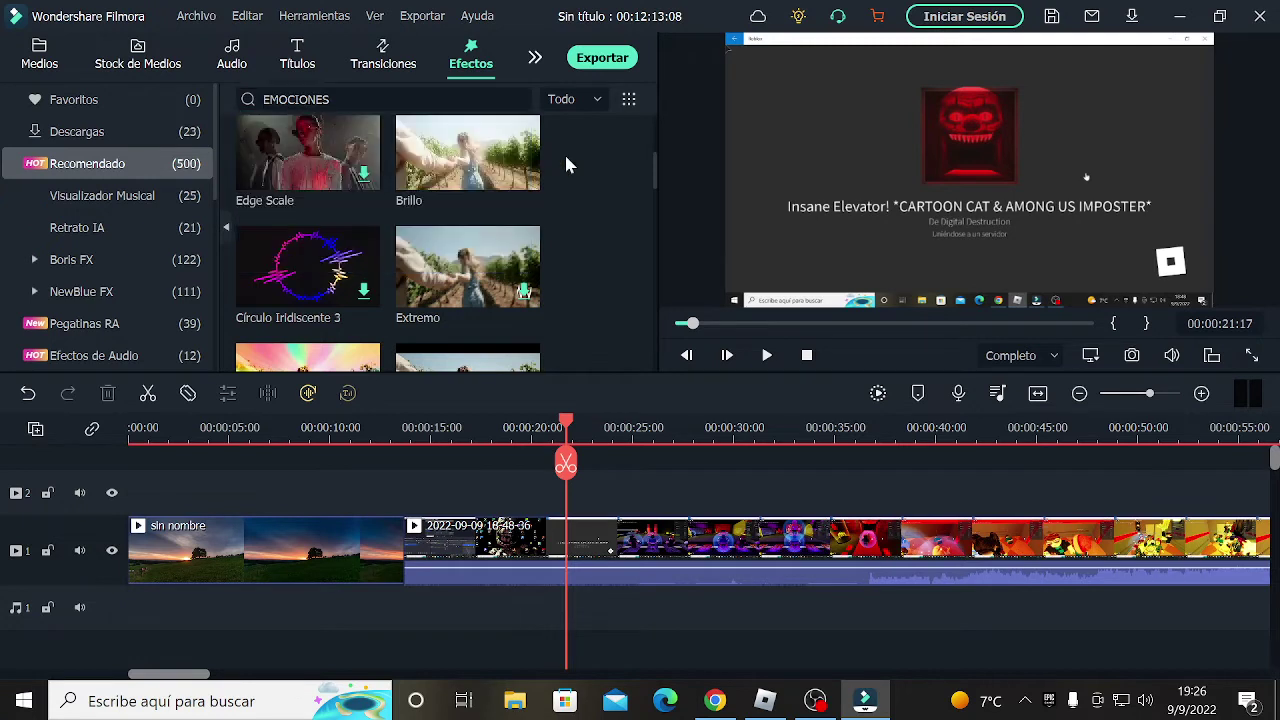
left_click(335, 99)
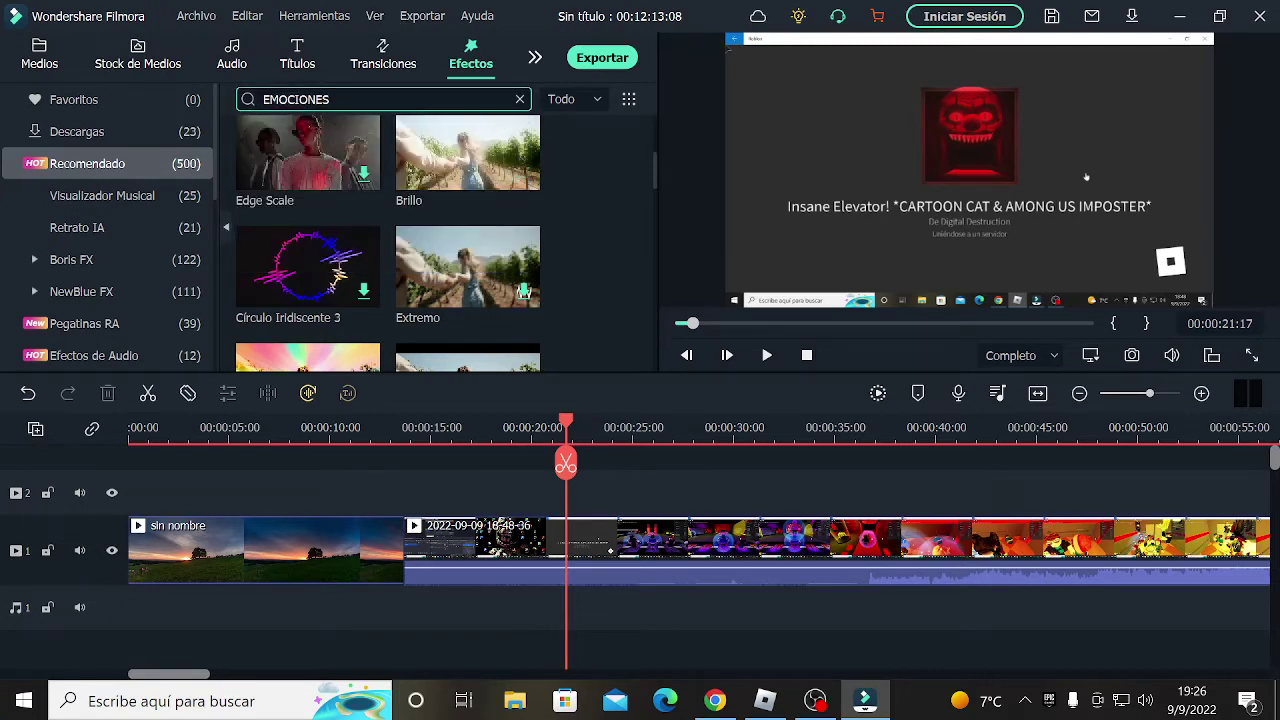
key("Return")
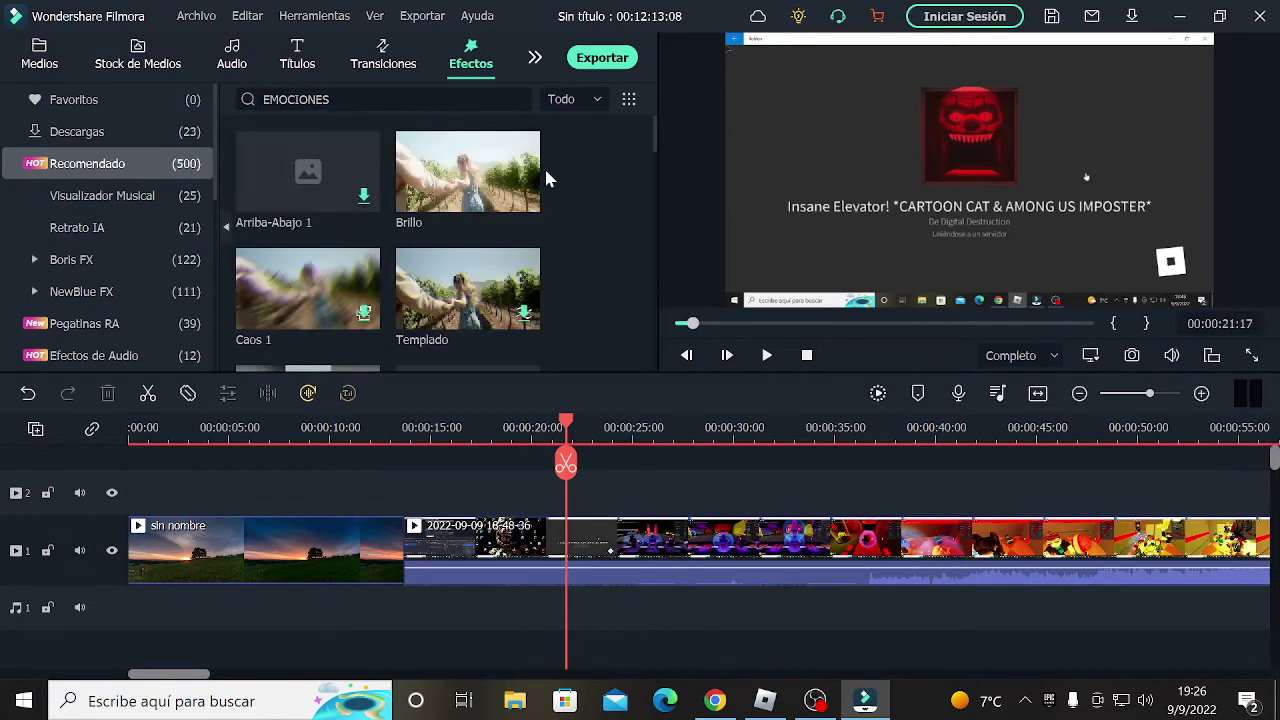
scroll(443, 184, "down", 3)
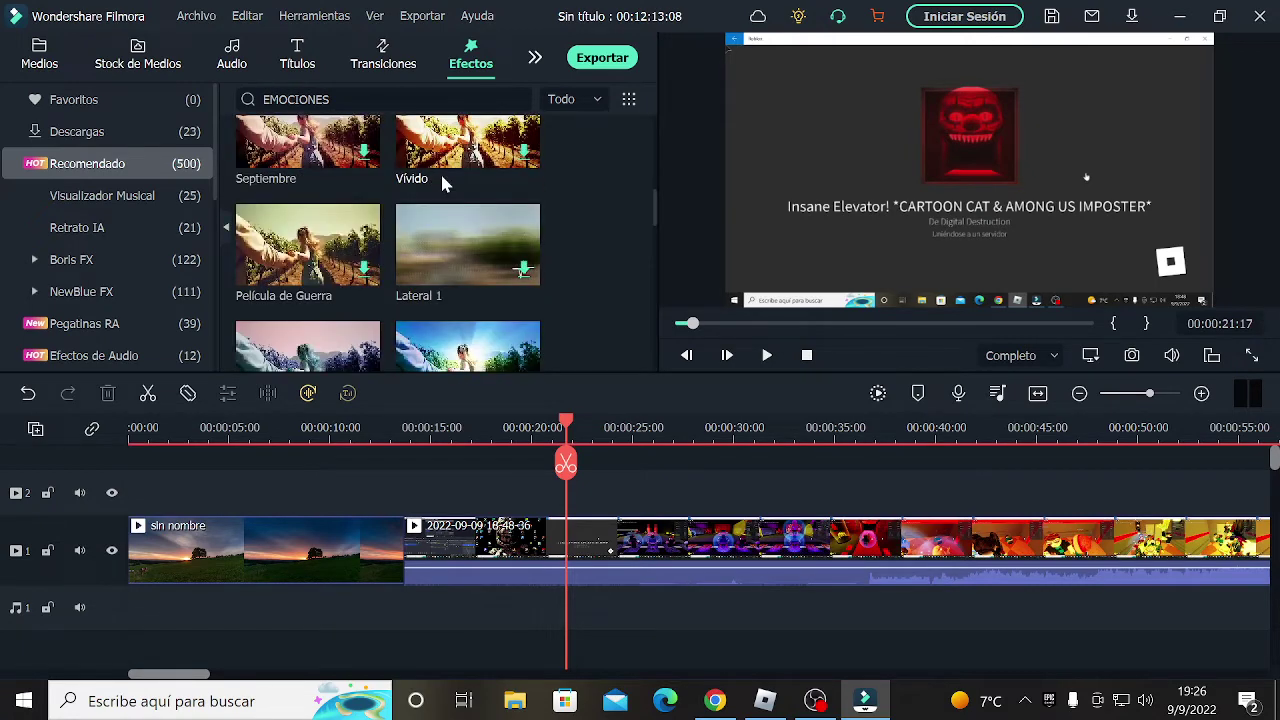
scroll(445, 180, "down", 3)
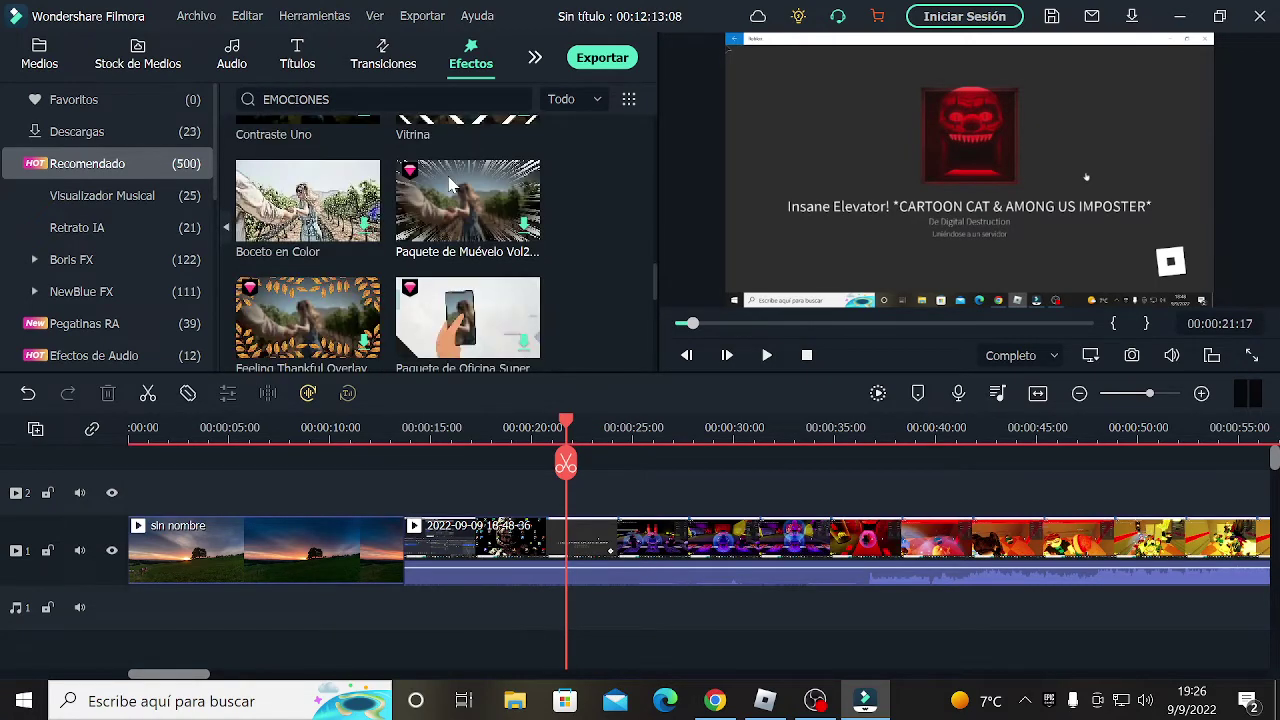
scroll(448, 184, "down", 3)
- Search the transitions library for EMOTES and look over the matching transitions
left_click(305, 55)
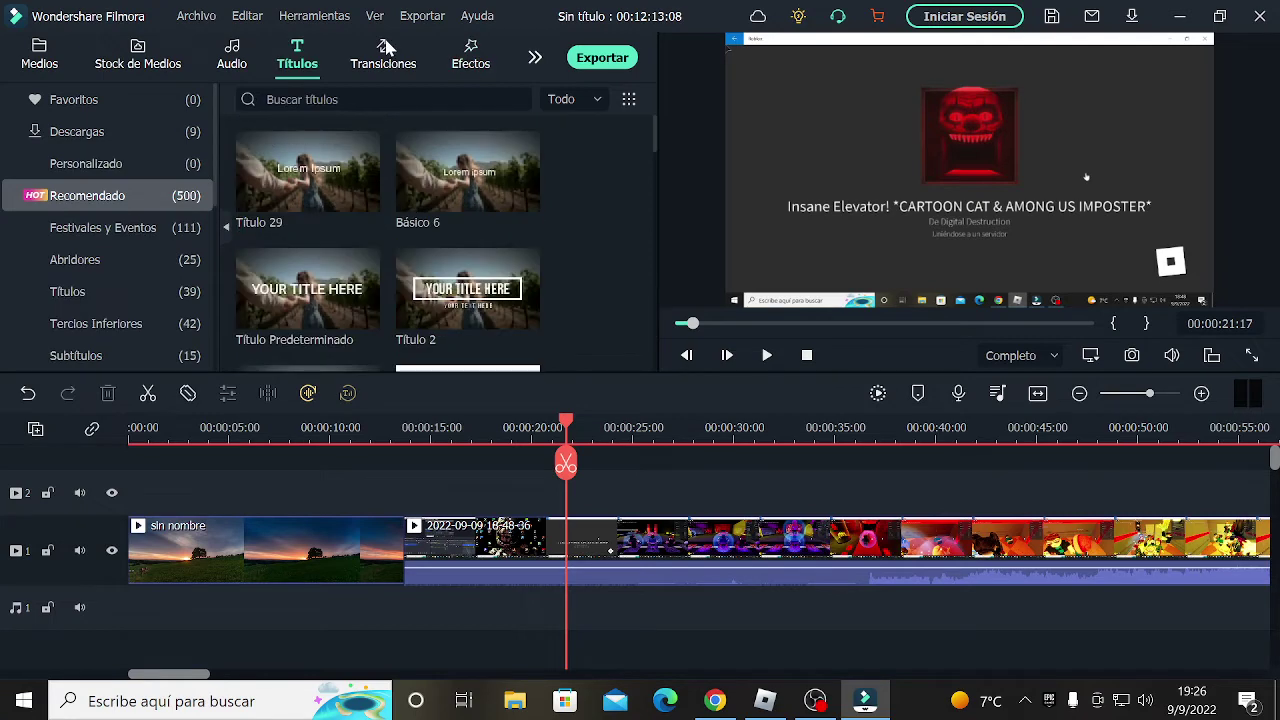
left_click(385, 48)
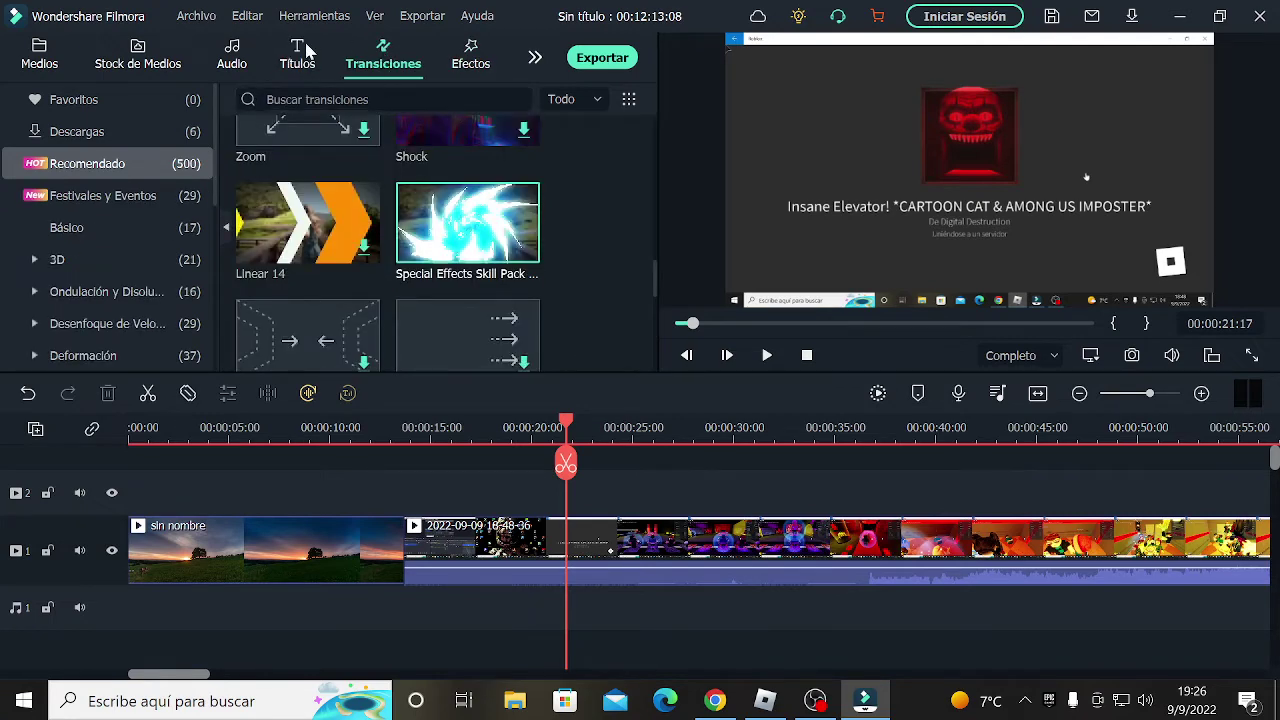
left_click(264, 99)
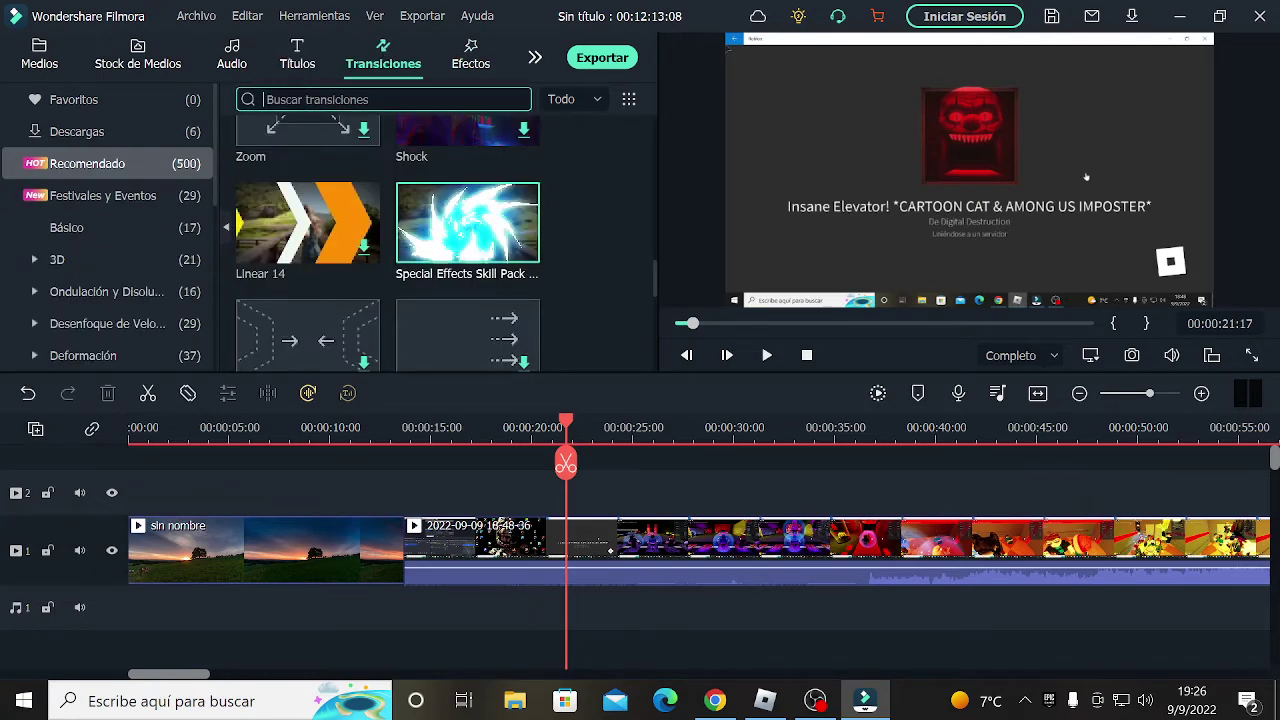
type("EM")
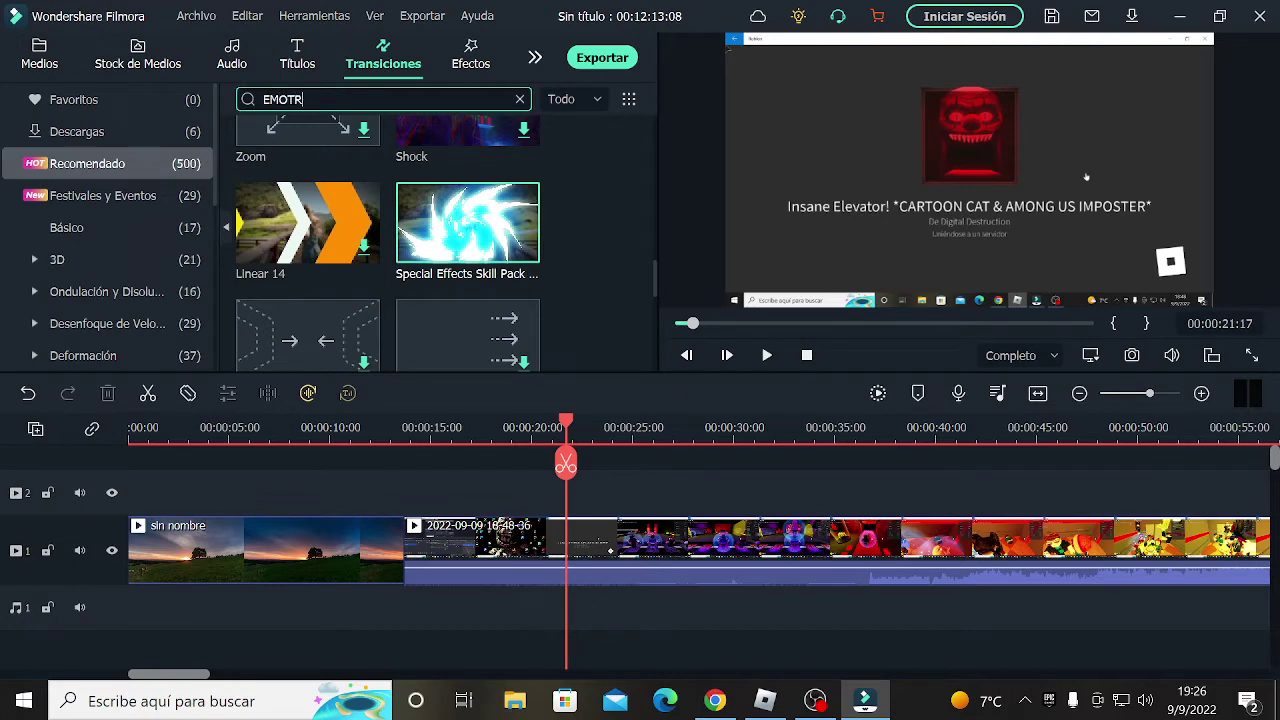
type("OTR")
key("BackSpace")
type("ES")
key("Return")
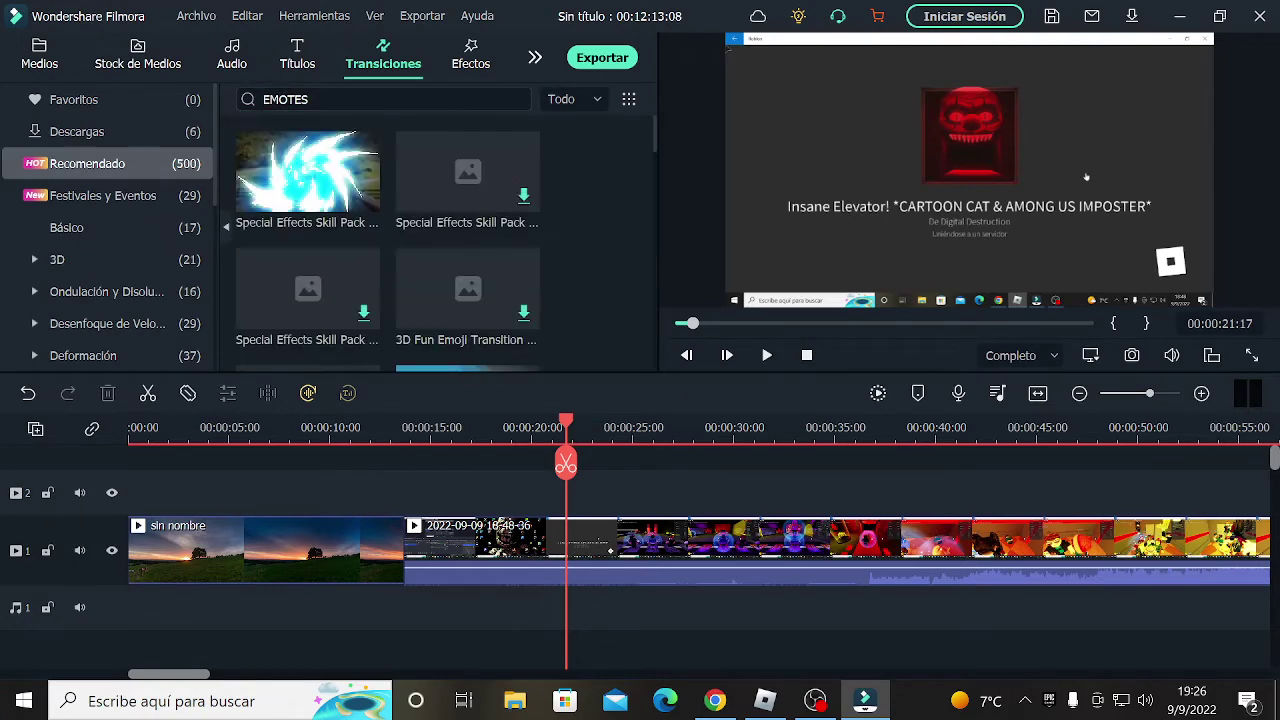
scroll(314, 183, "down", 5)
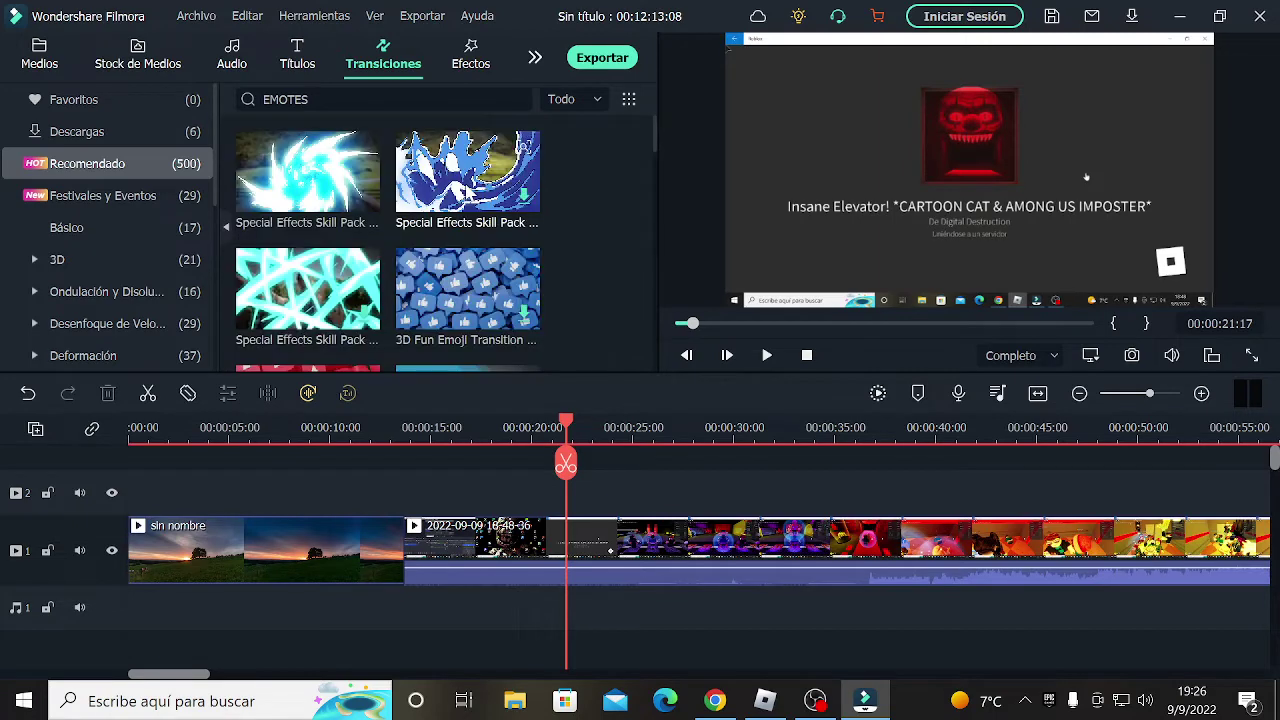
- Search the effects library for EMOTES
left_click(299, 65)
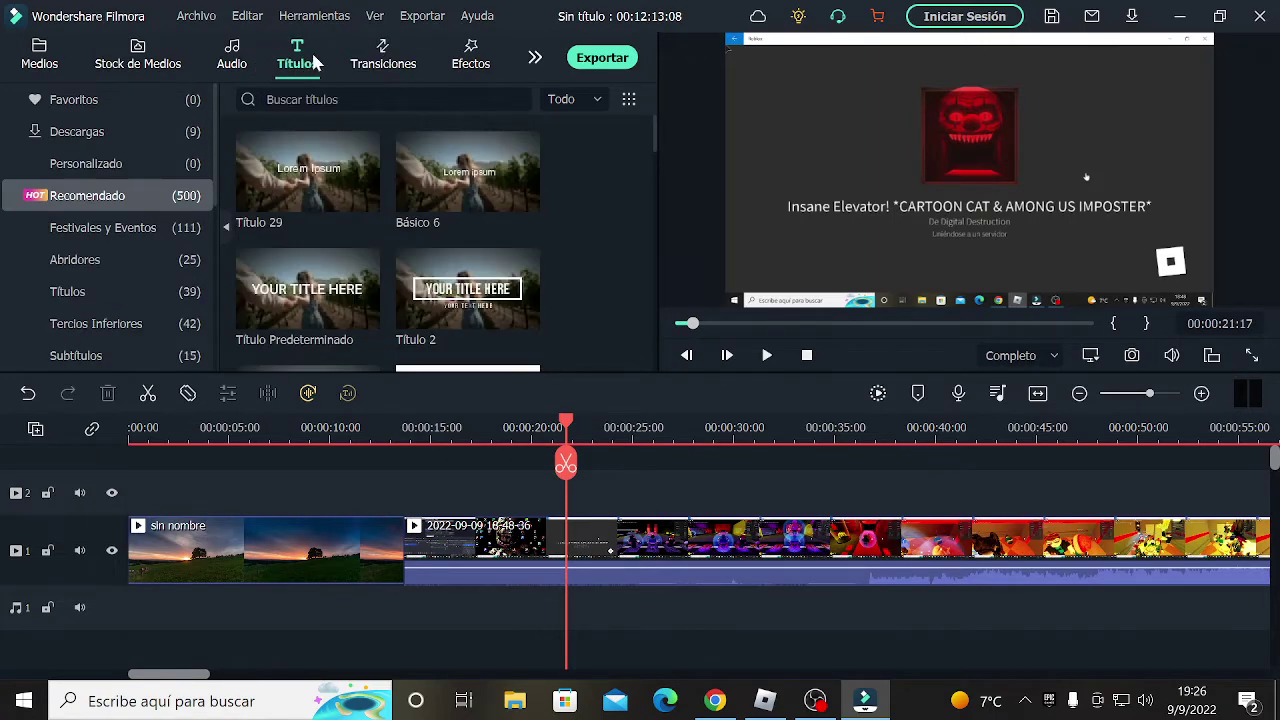
left_click(486, 60)
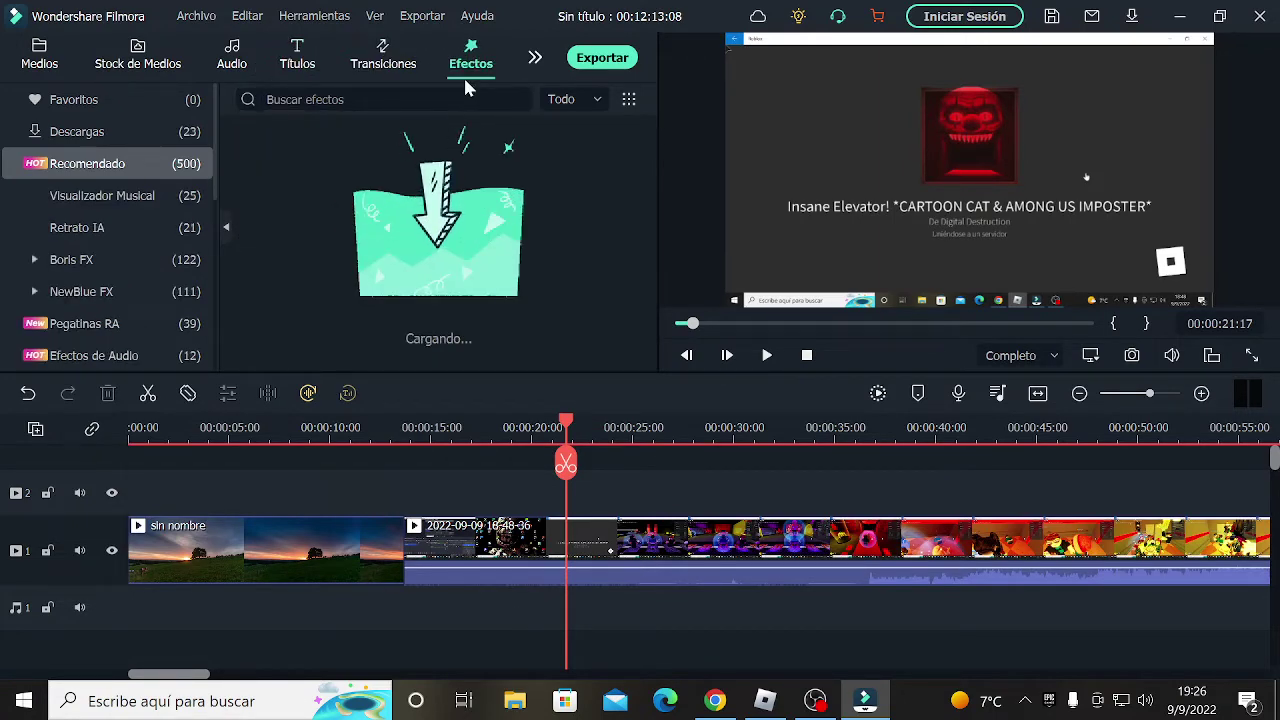
left_click(264, 100)
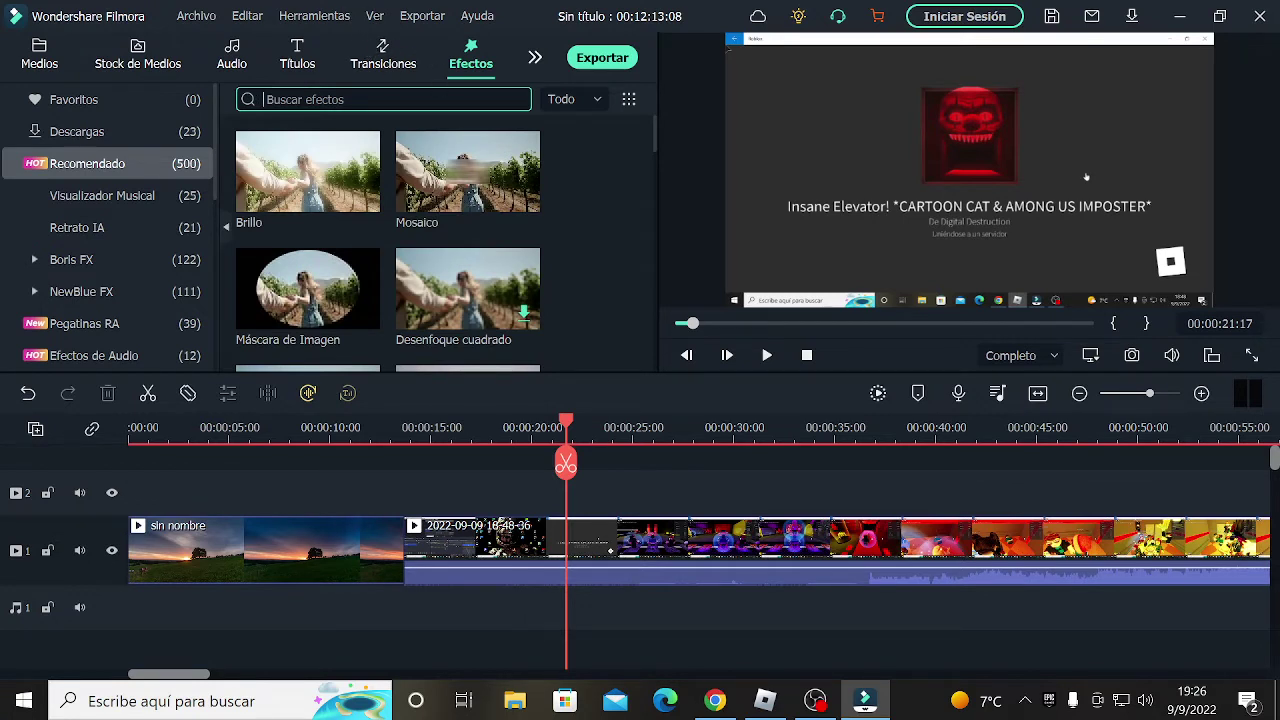
type("EMOTES")
key("Return")
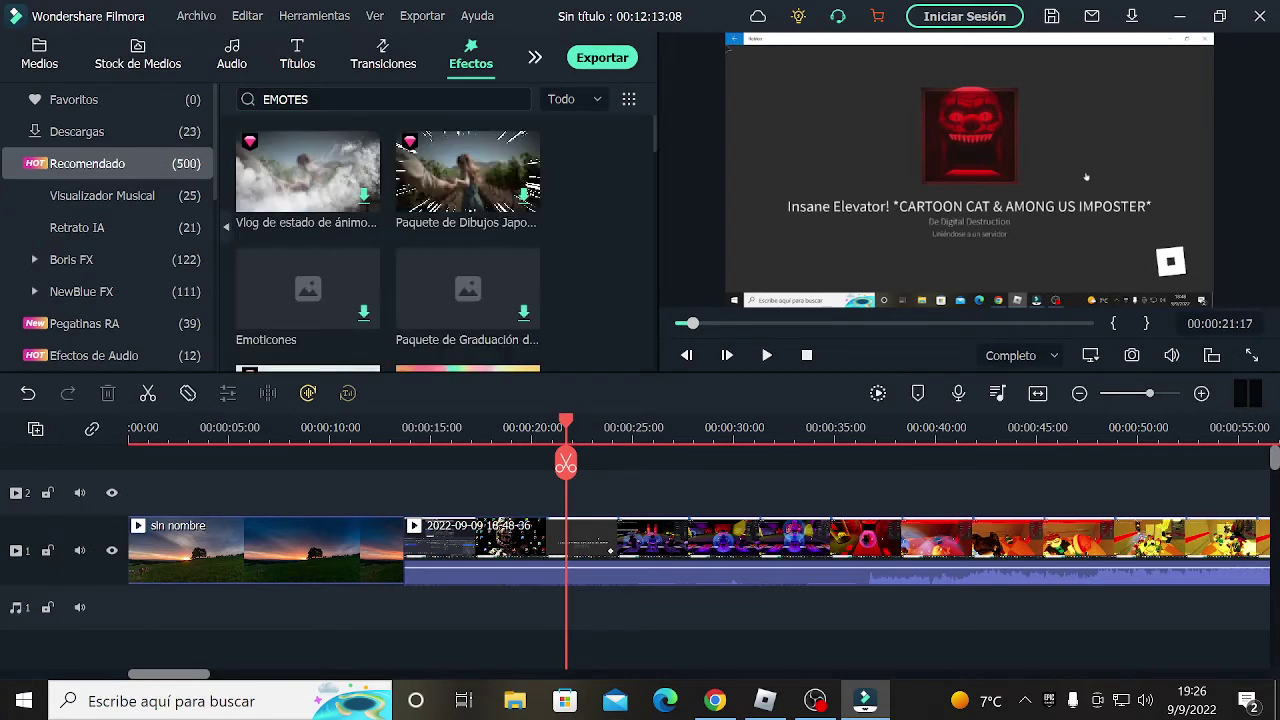
- Replace the effects search term with CARITA TRISTE and look over the matching effects
key("BackSpace")
key("BackSpace")
key("BackSpace")
key("BackSpace")
key("BackSpace")
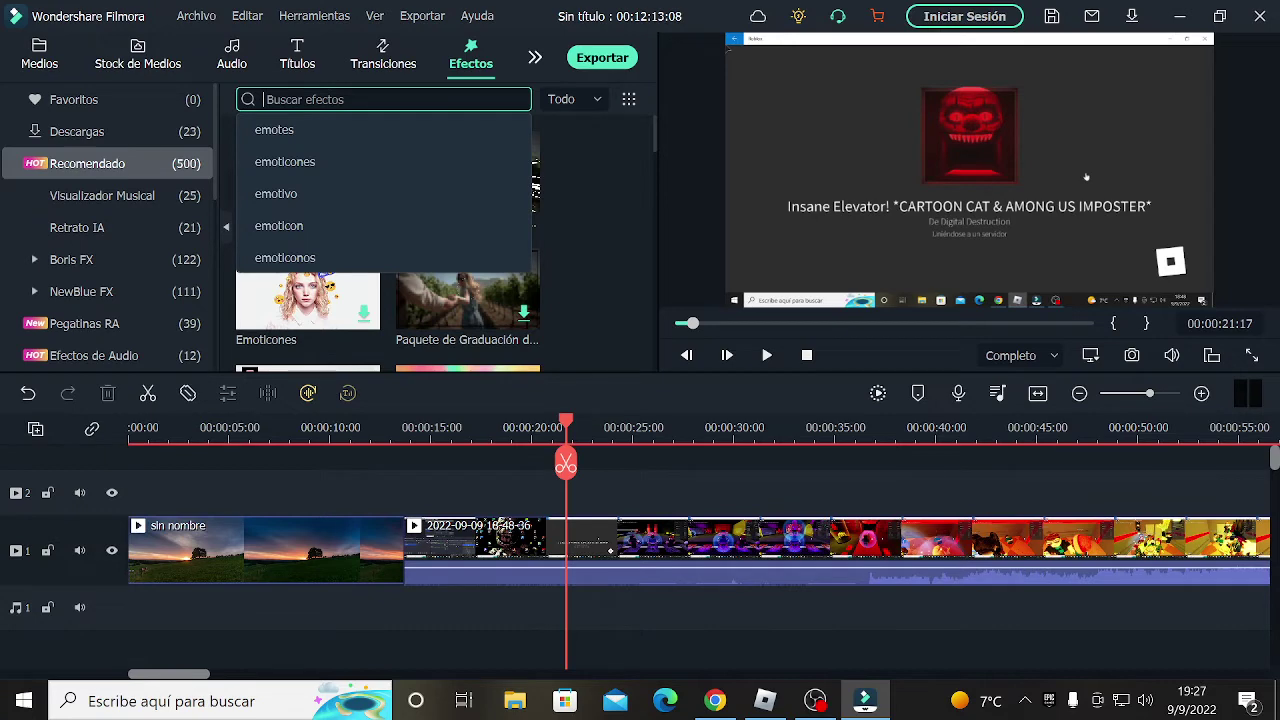
type("CA")
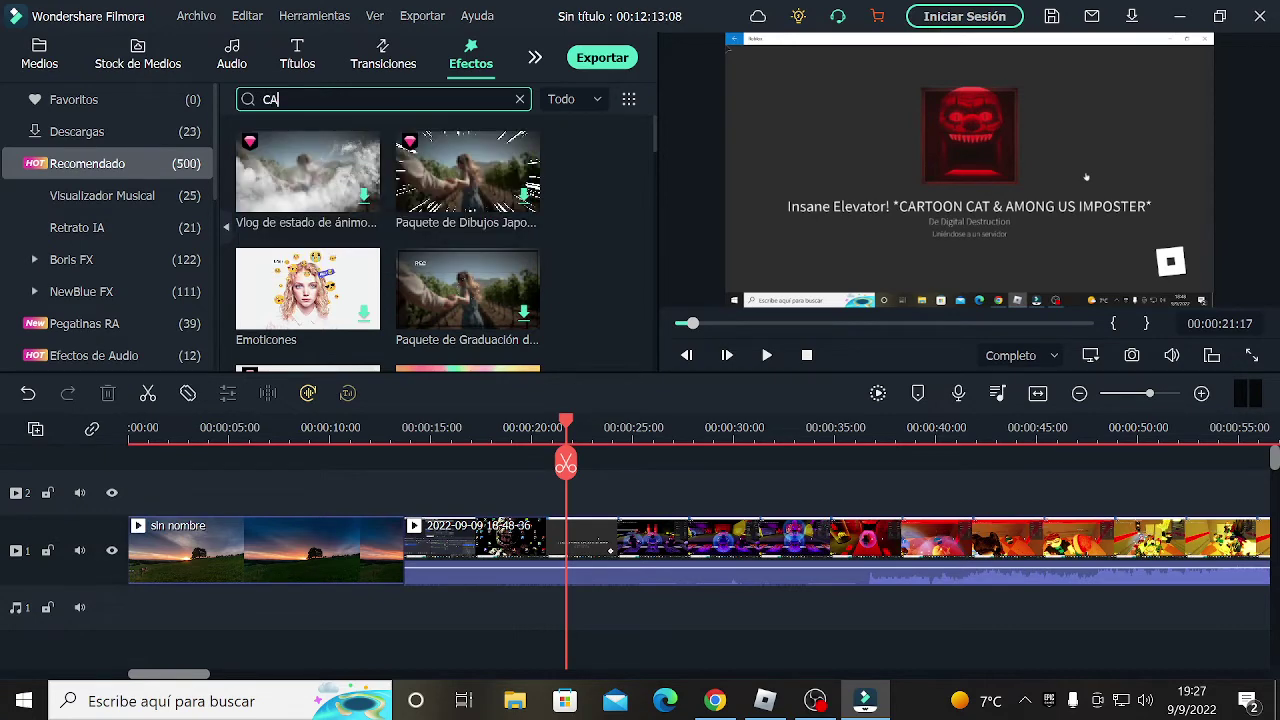
type("RITA TRISTE")
key("Return")
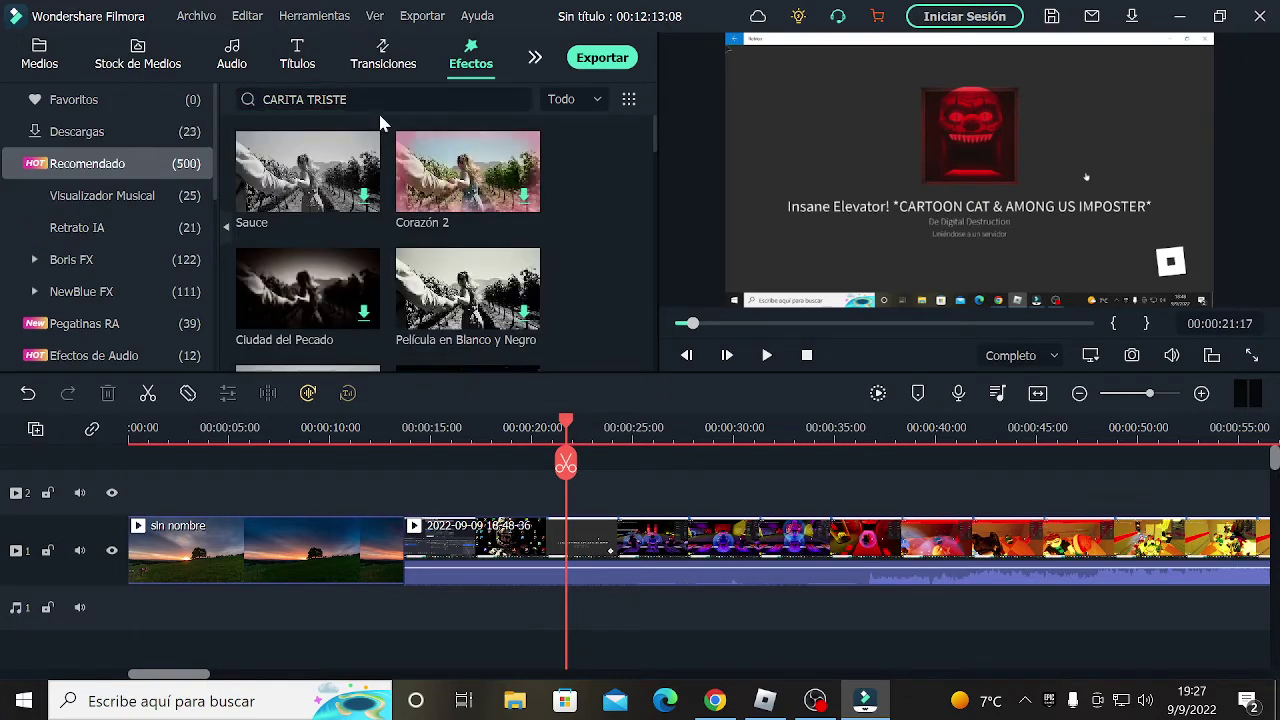
left_click(348, 99)
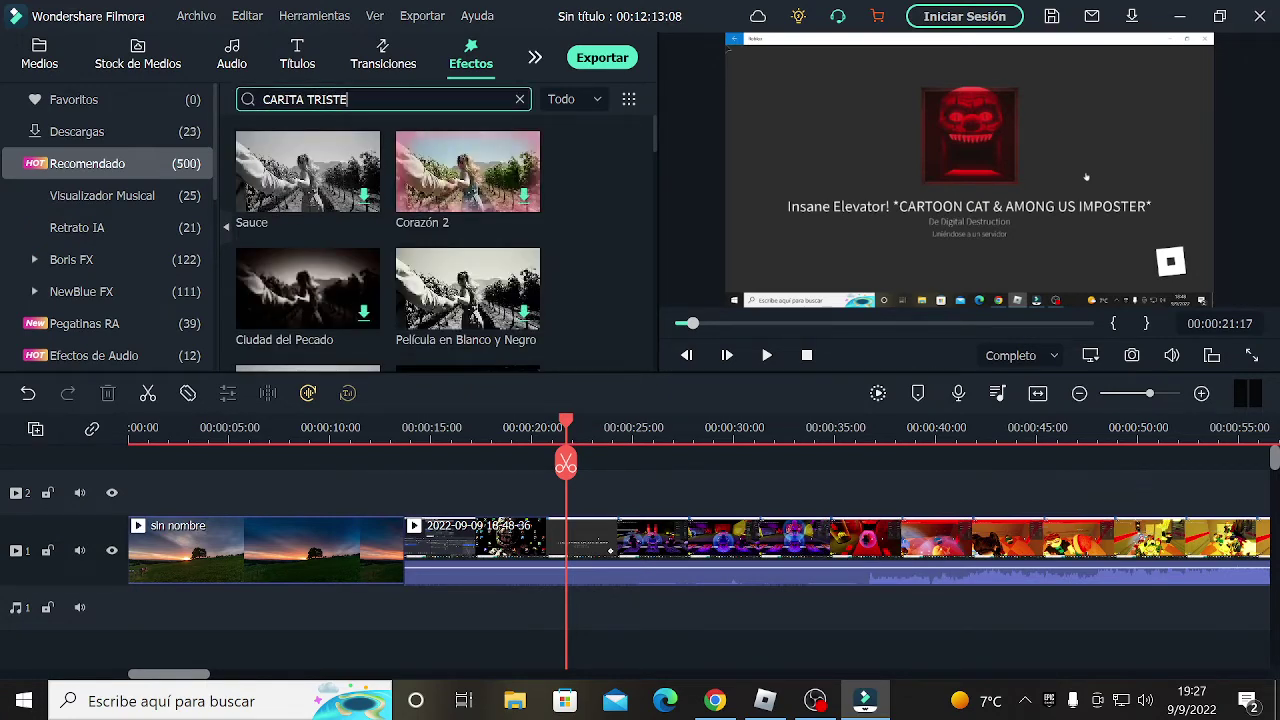
- Search the transitions library for CARA TRISTE and browse the matching transitions
left_click(390, 52)
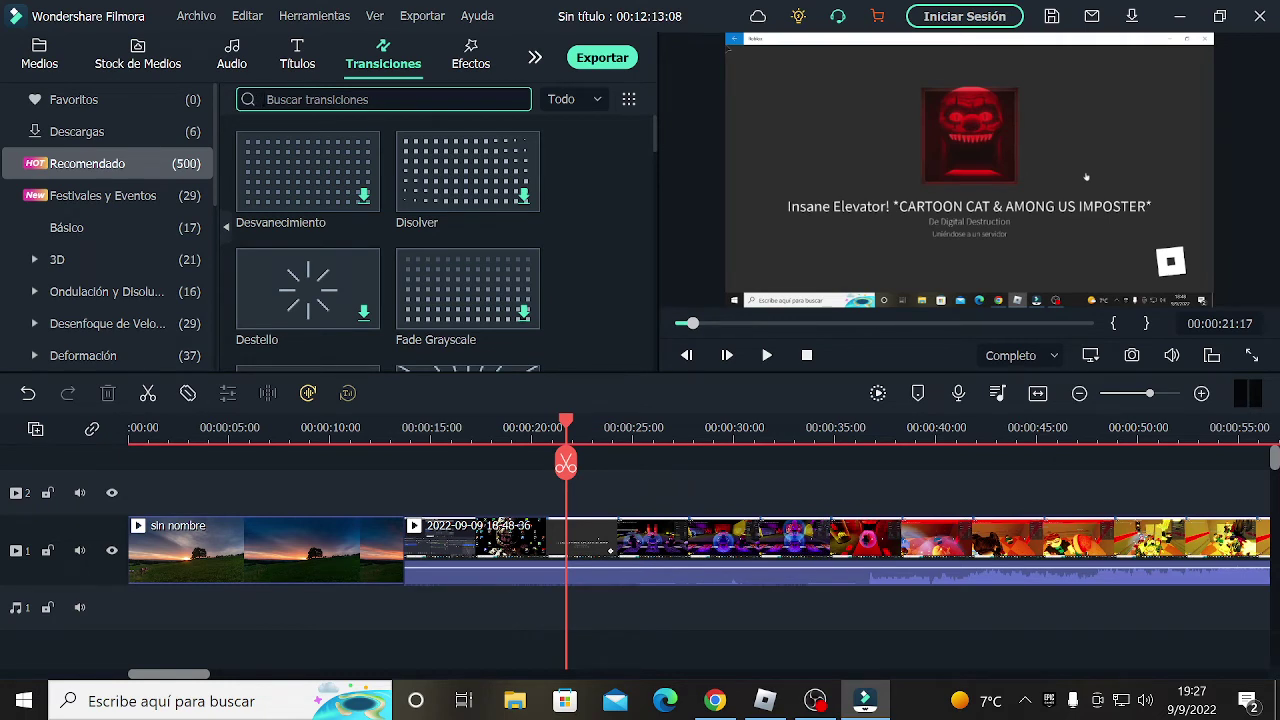
type("c")
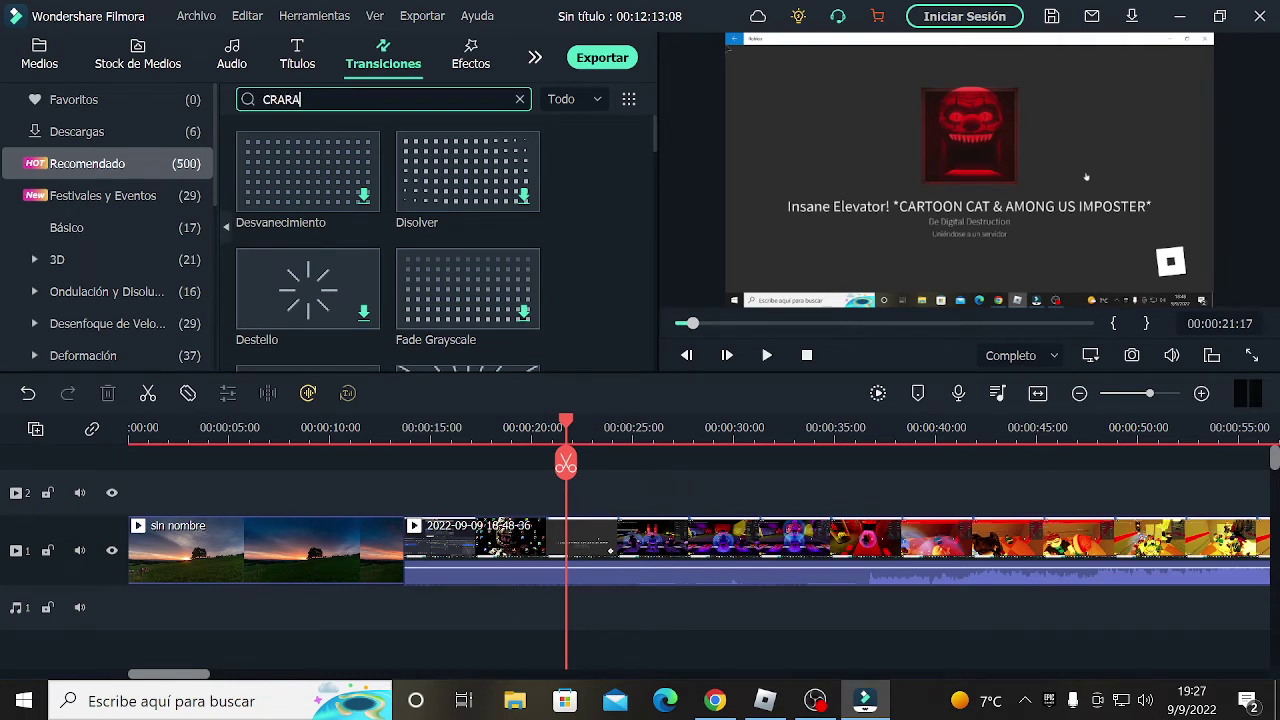
key("BackSpace")
type("ARA TRIST")
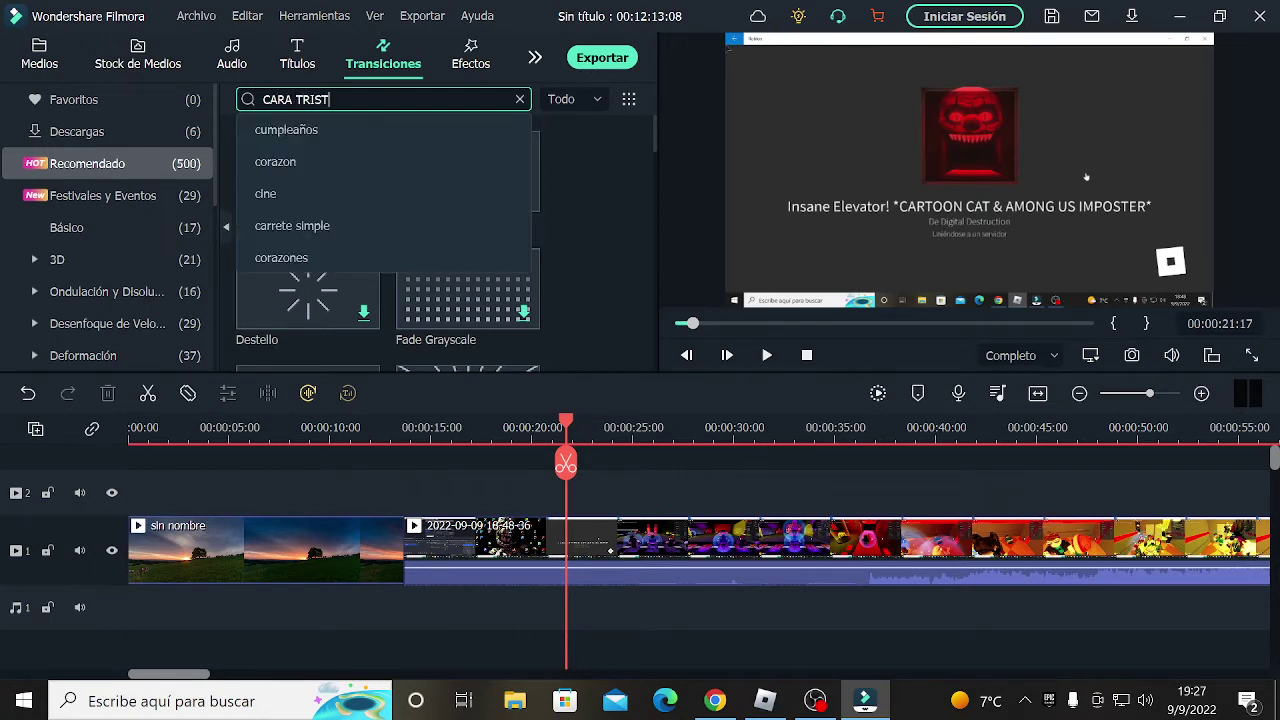
type("E")
key("Return")
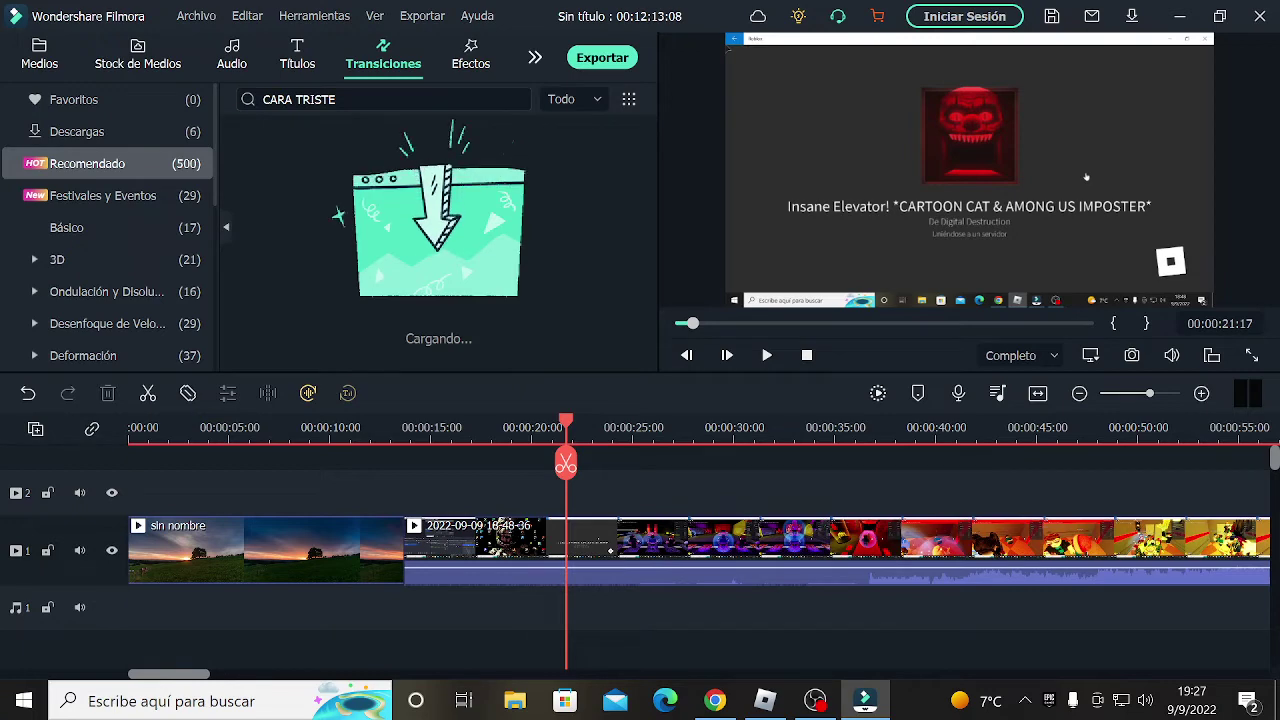
scroll(372, 192, "down", 5)
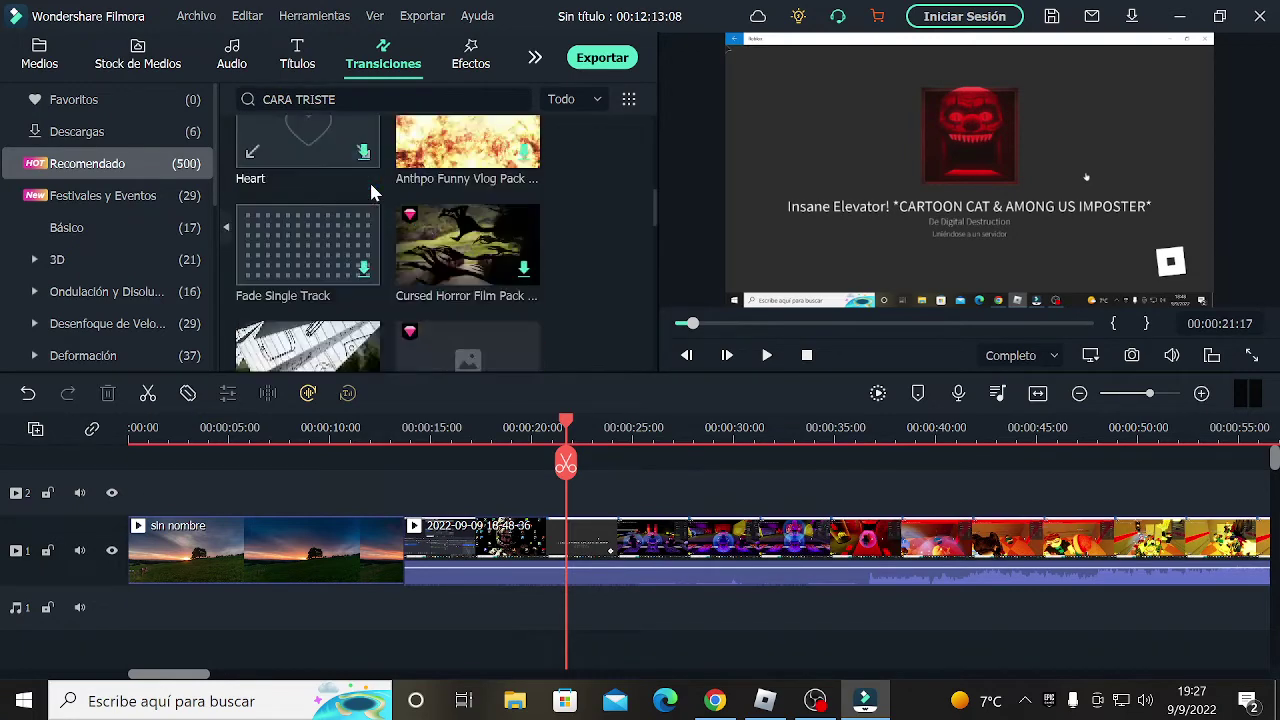
scroll(372, 190, "down", 3)
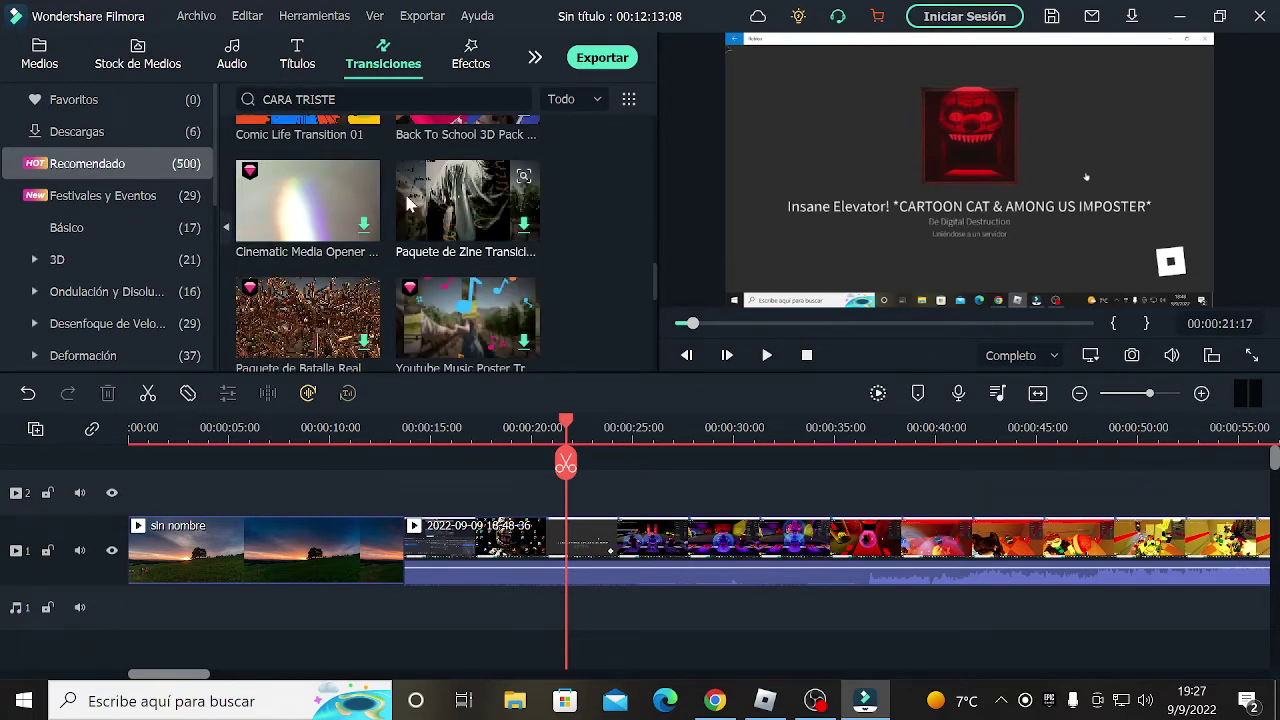
- Look through the CARA TRISTE transition results and download the Blink Eyes transition
scroll(408, 203, "down", 3)
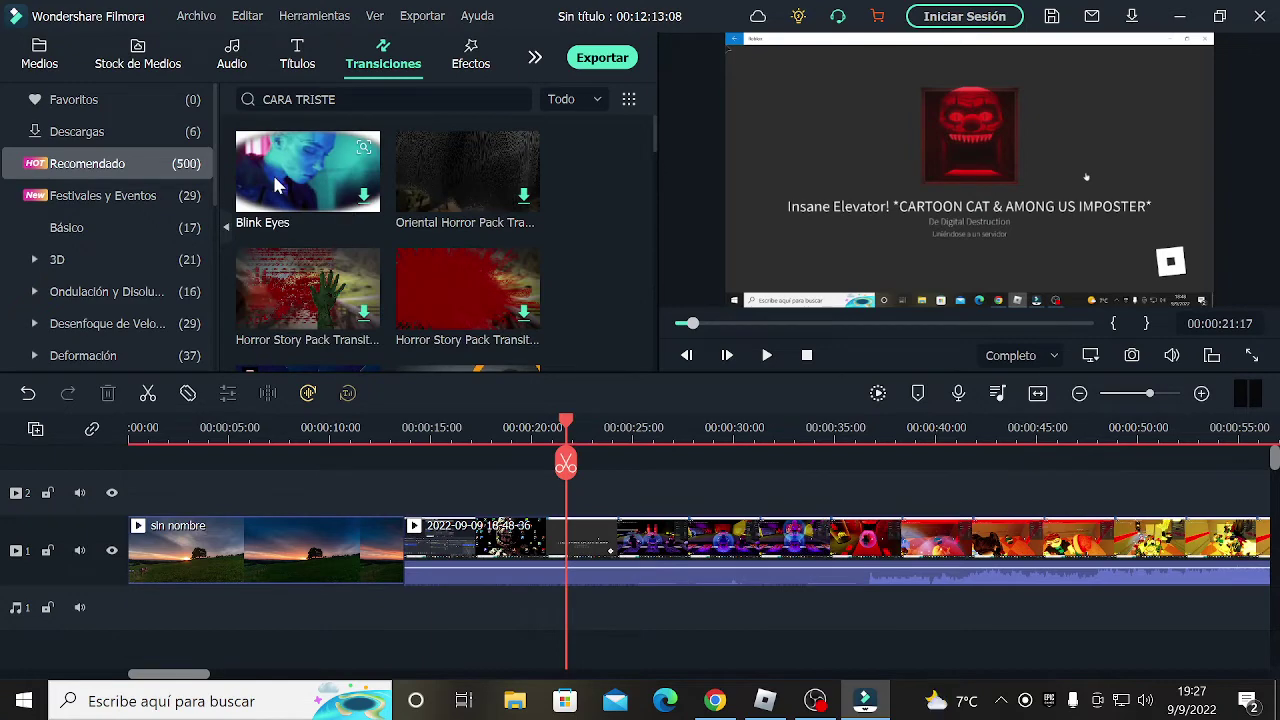
scroll(420, 206, "down", 3)
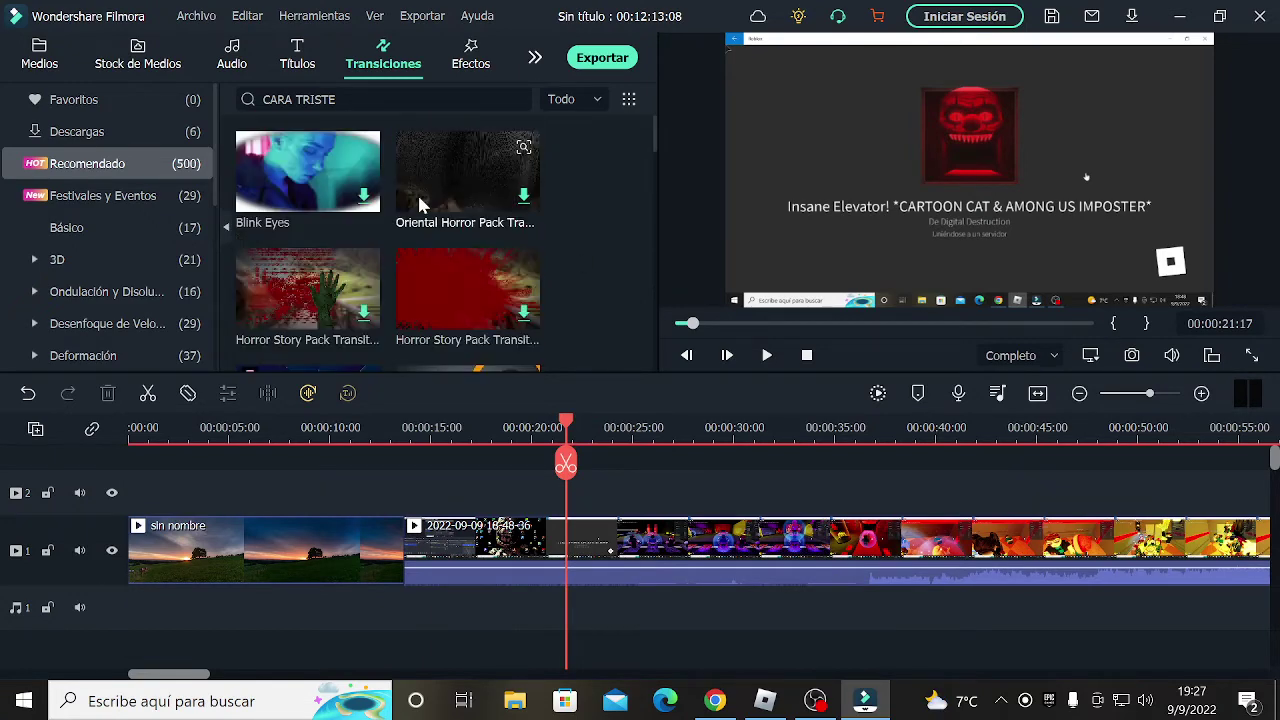
scroll(428, 203, "down", 3)
scroll(427, 203, "up", 6)
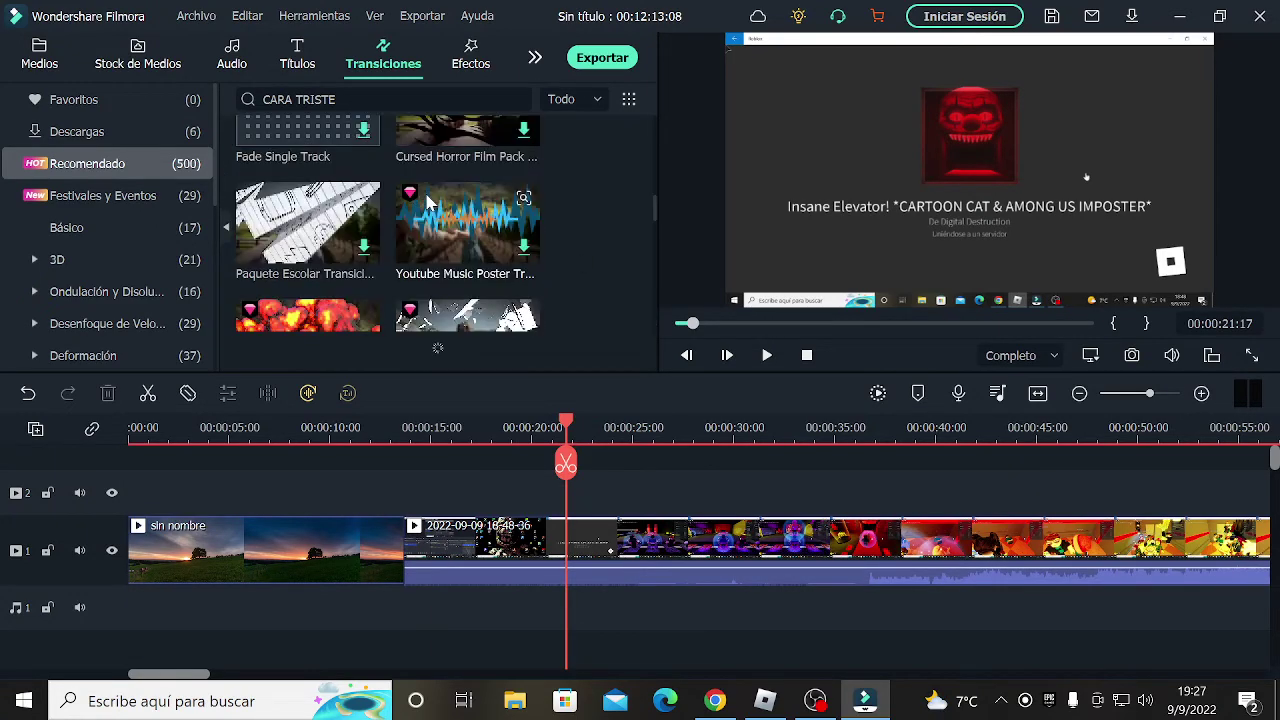
scroll(427, 203, "down", 8)
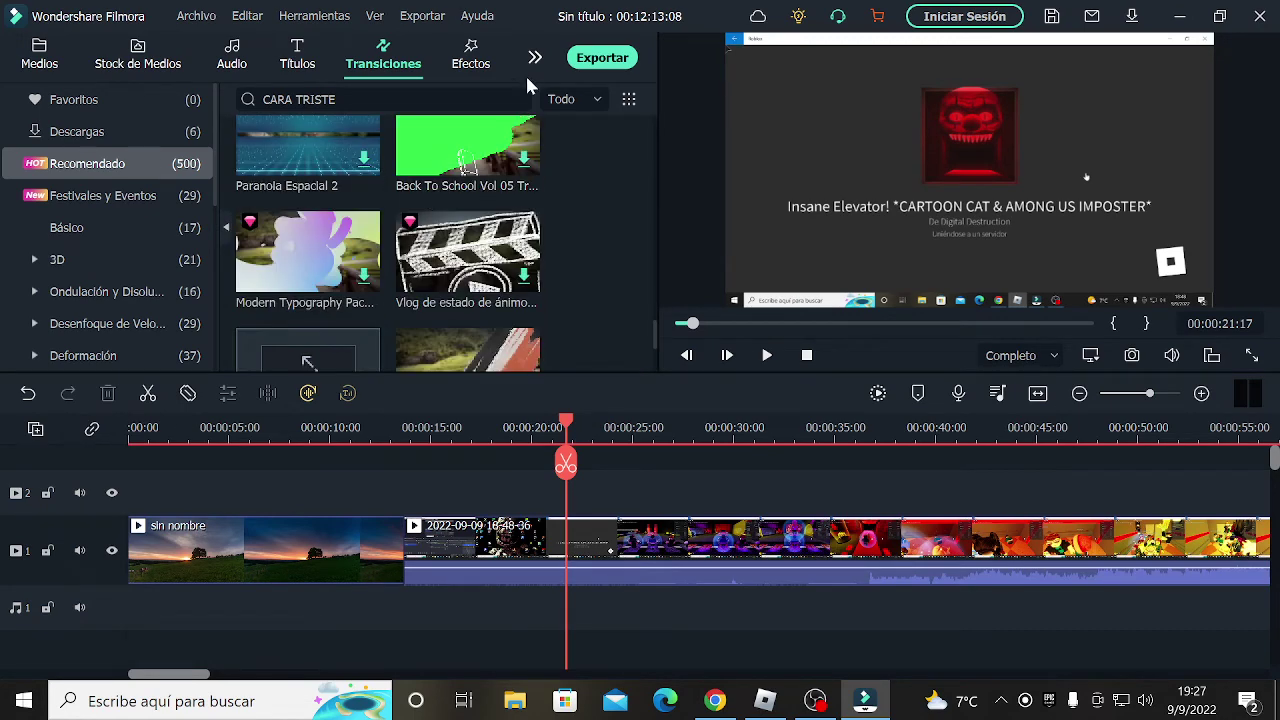
scroll(503, 230, "down", 2)
scroll(503, 232, "down", 3)
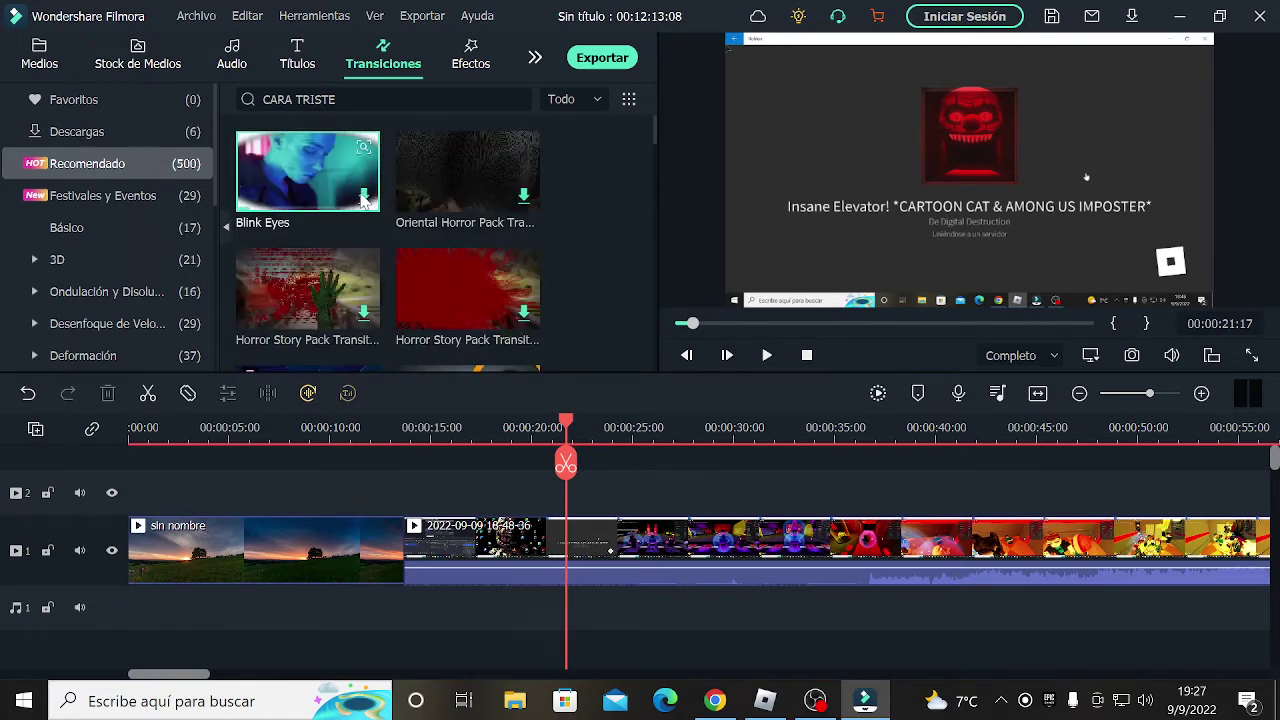
left_click(364, 198)
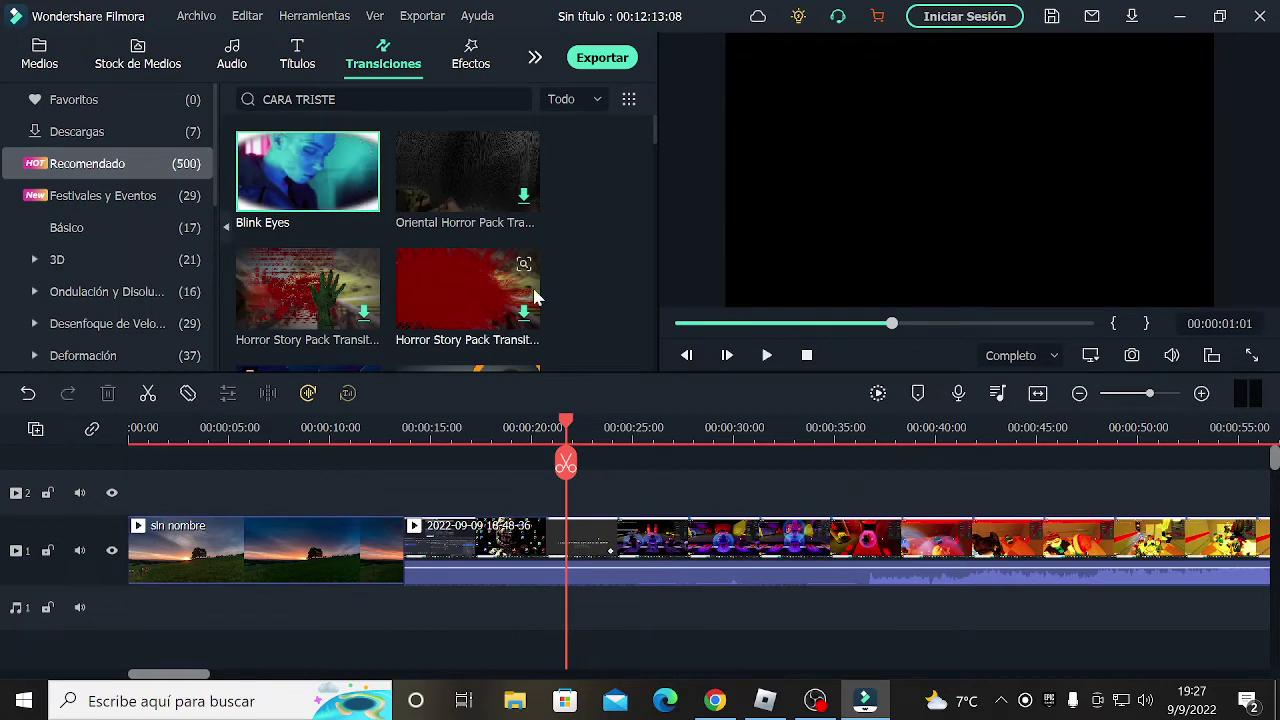
- Play the recording on the timeline from 00:00:19:07 for a couple of seconds
left_click_drag(568, 427, 519, 430)
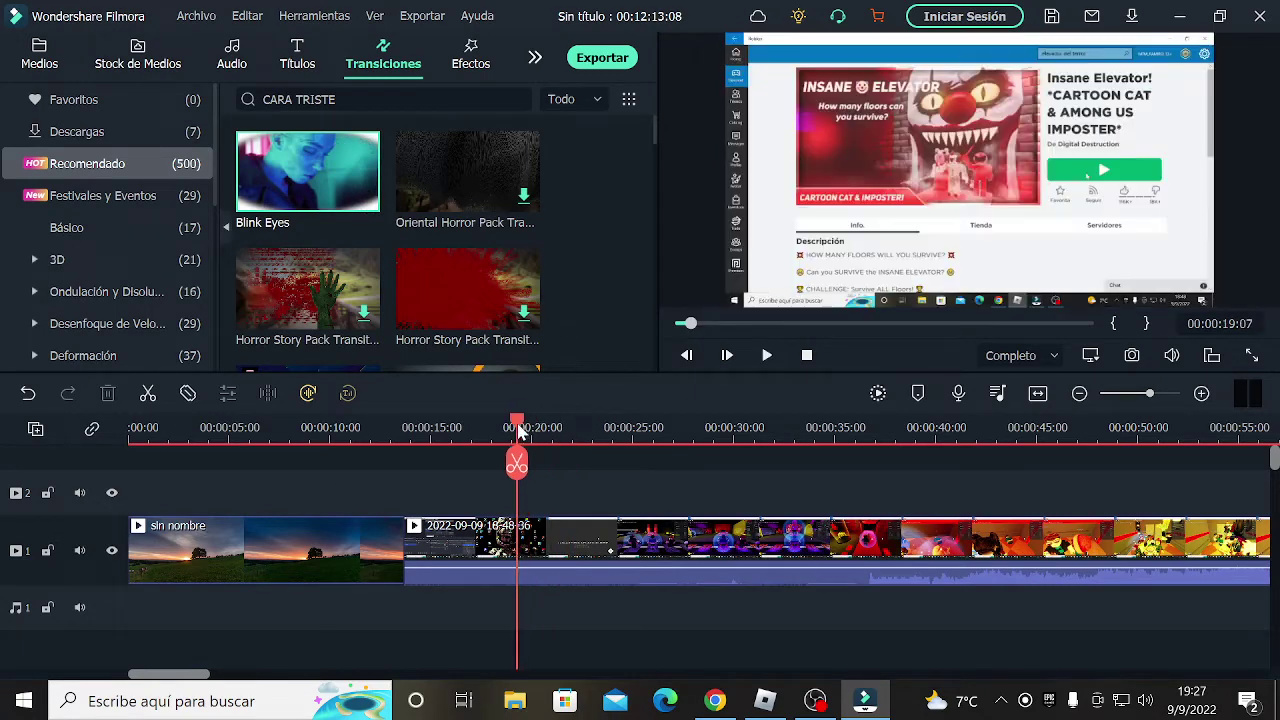
left_click(776, 351)
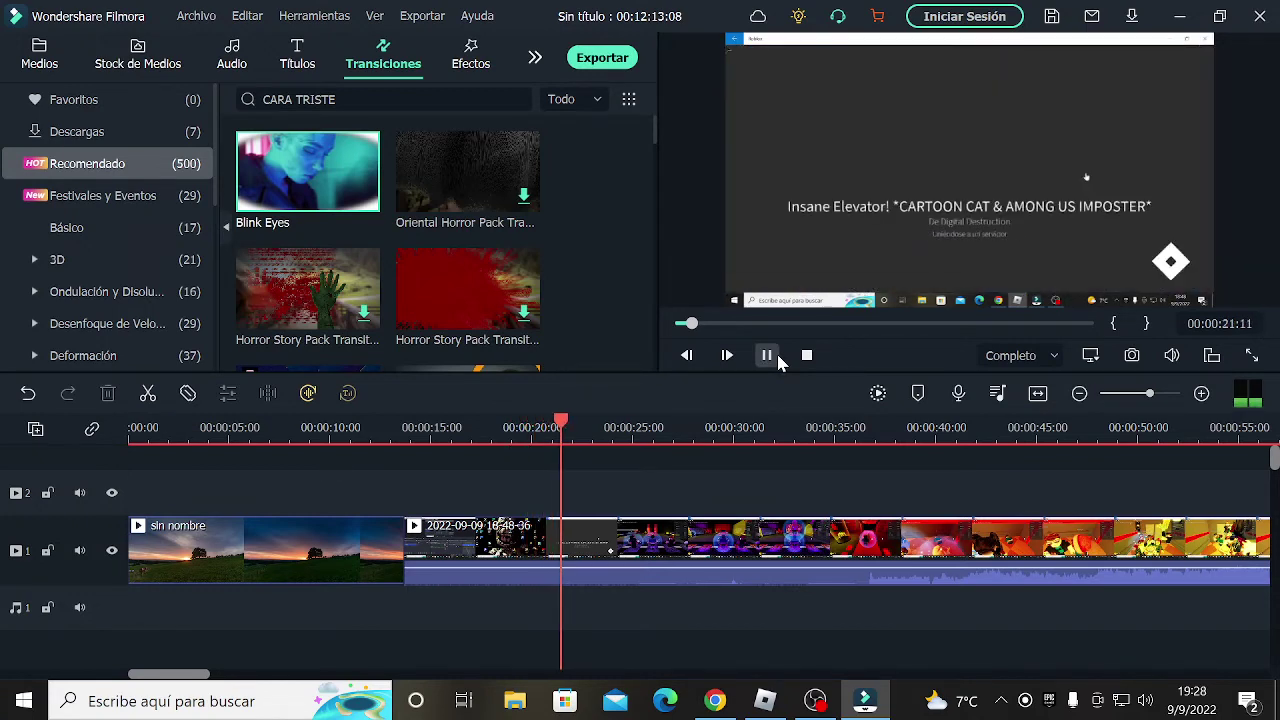
left_click(776, 351)
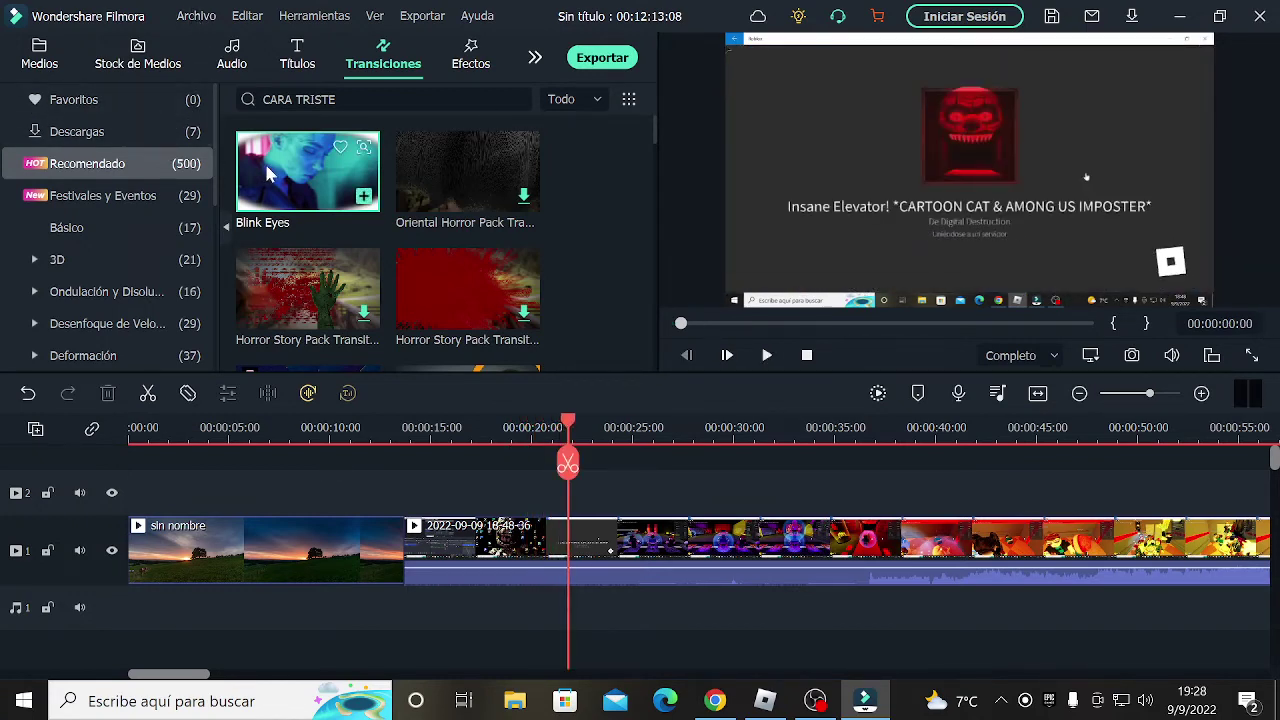
- Preview the Blink Eyes transition and look over the remaining transitions in the results
left_click(268, 173)
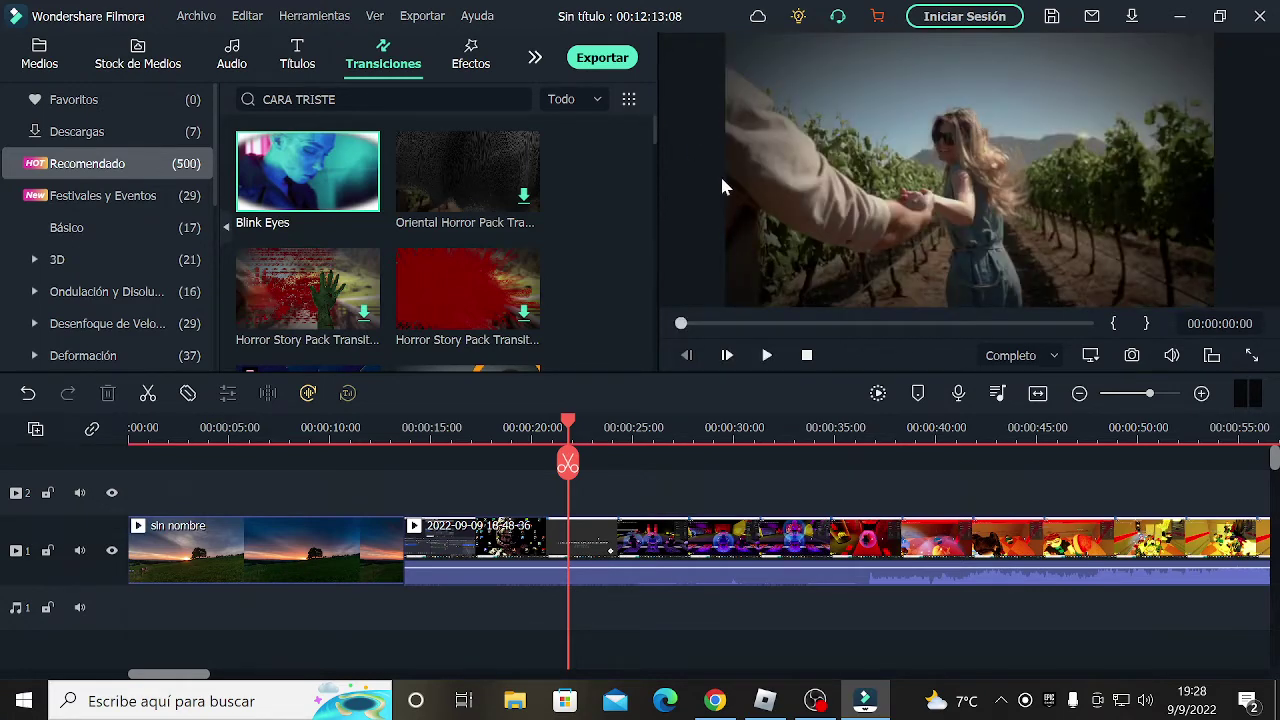
left_click(768, 355)
scroll(436, 224, "down", 15)
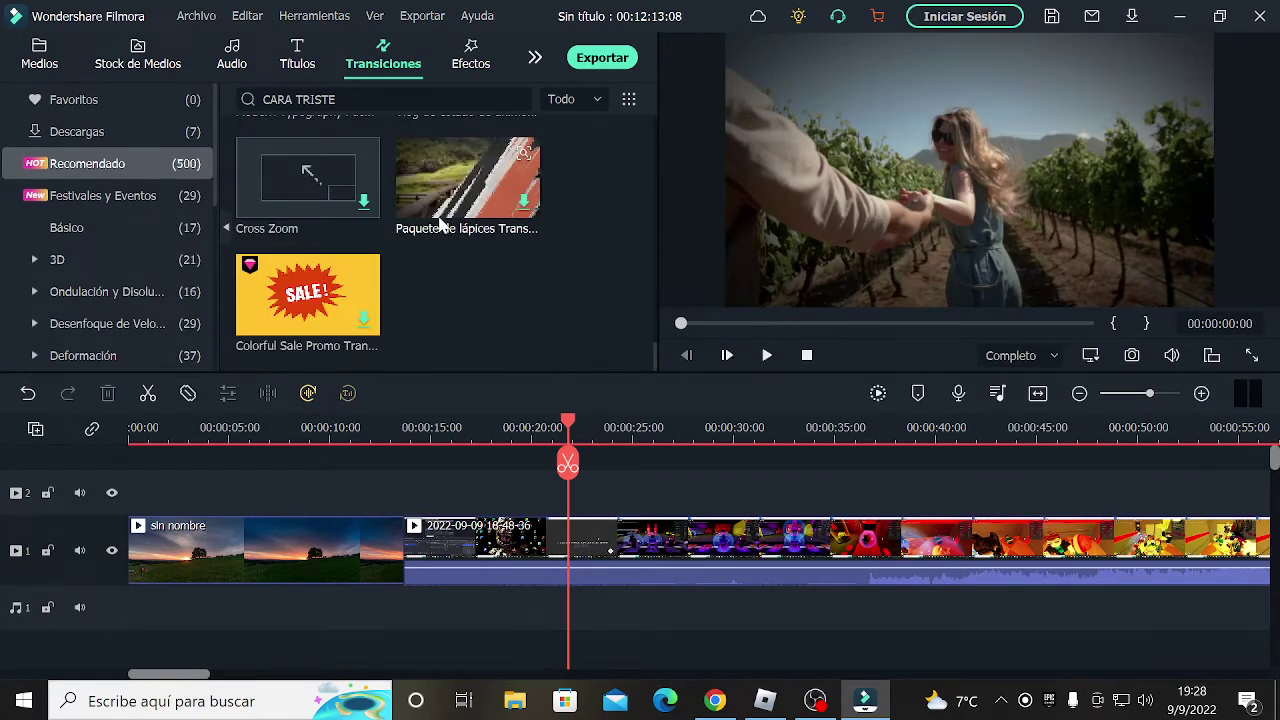
- Look over the Pexels stock media and browse the recommended audio tracks
left_click(125, 50)
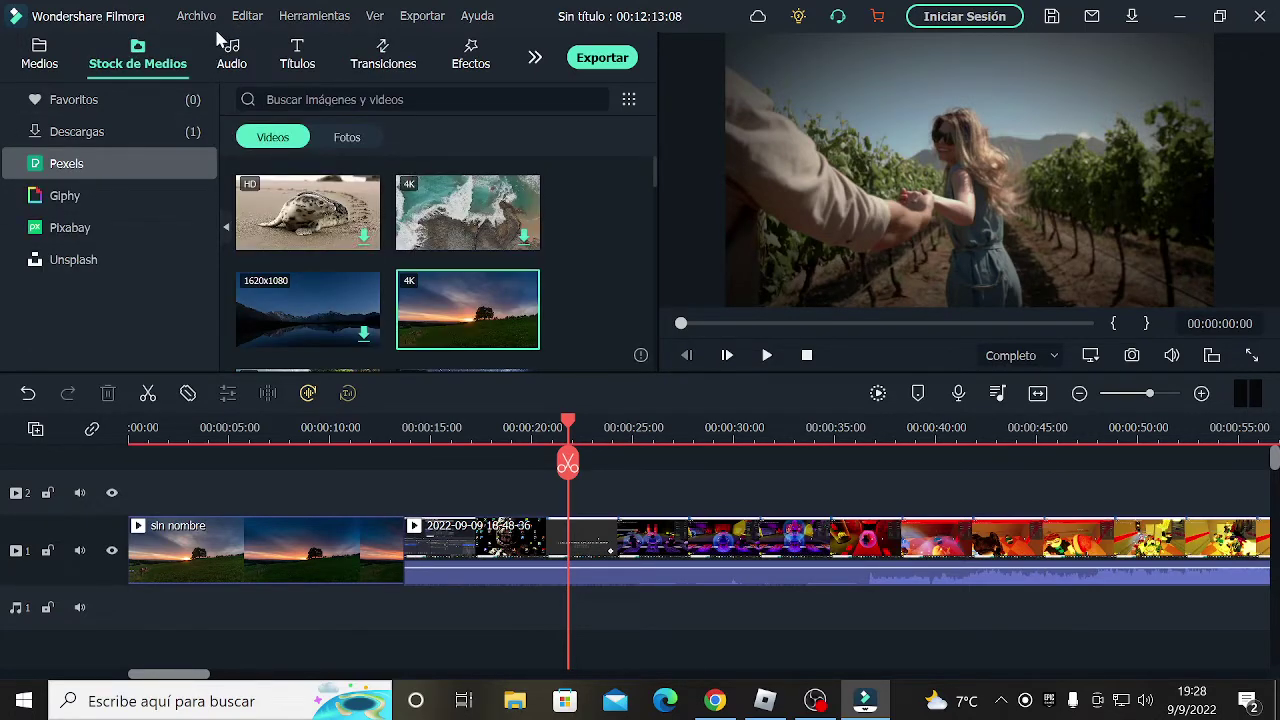
left_click(229, 58)
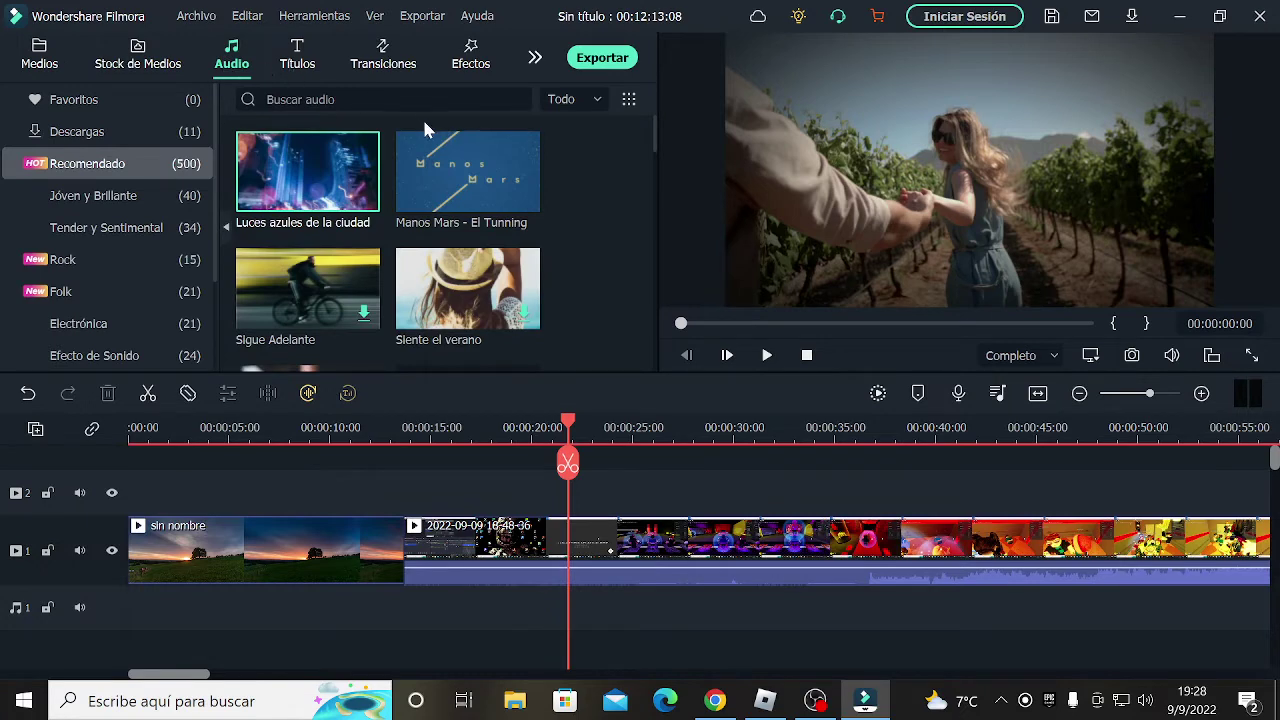
scroll(424, 128, "down", 10)
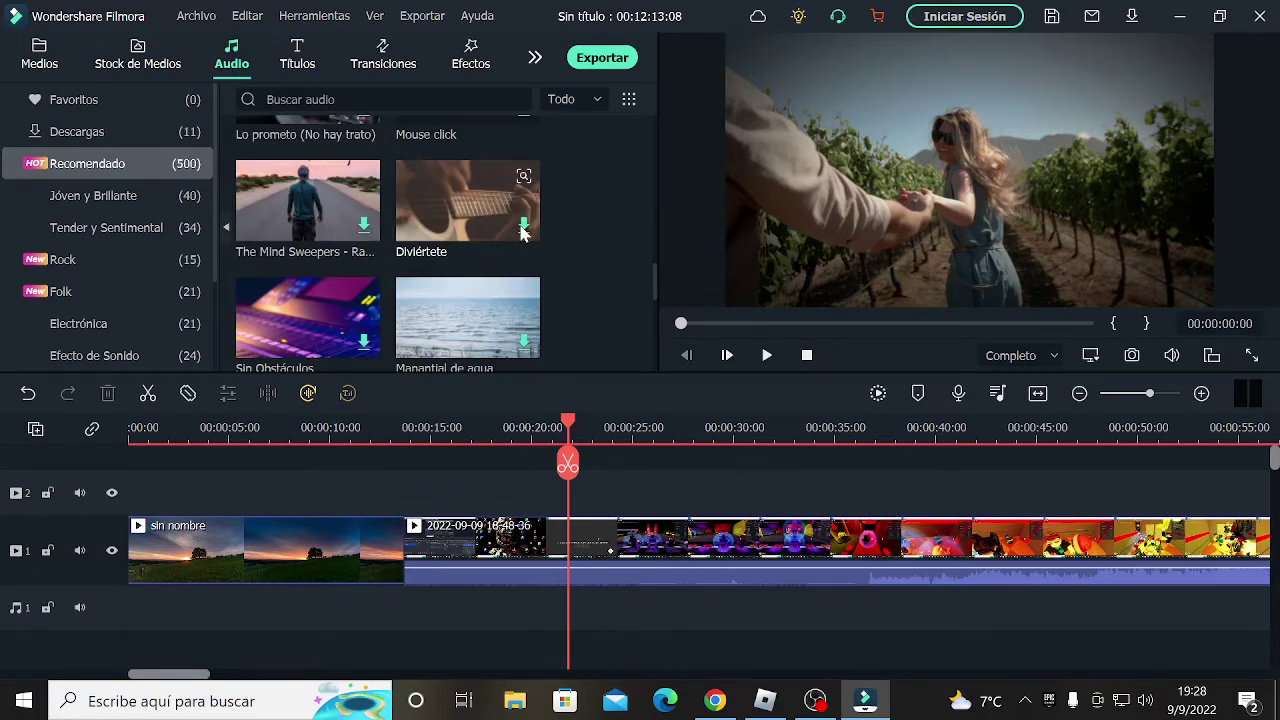
scroll(405, 183, "down", 5)
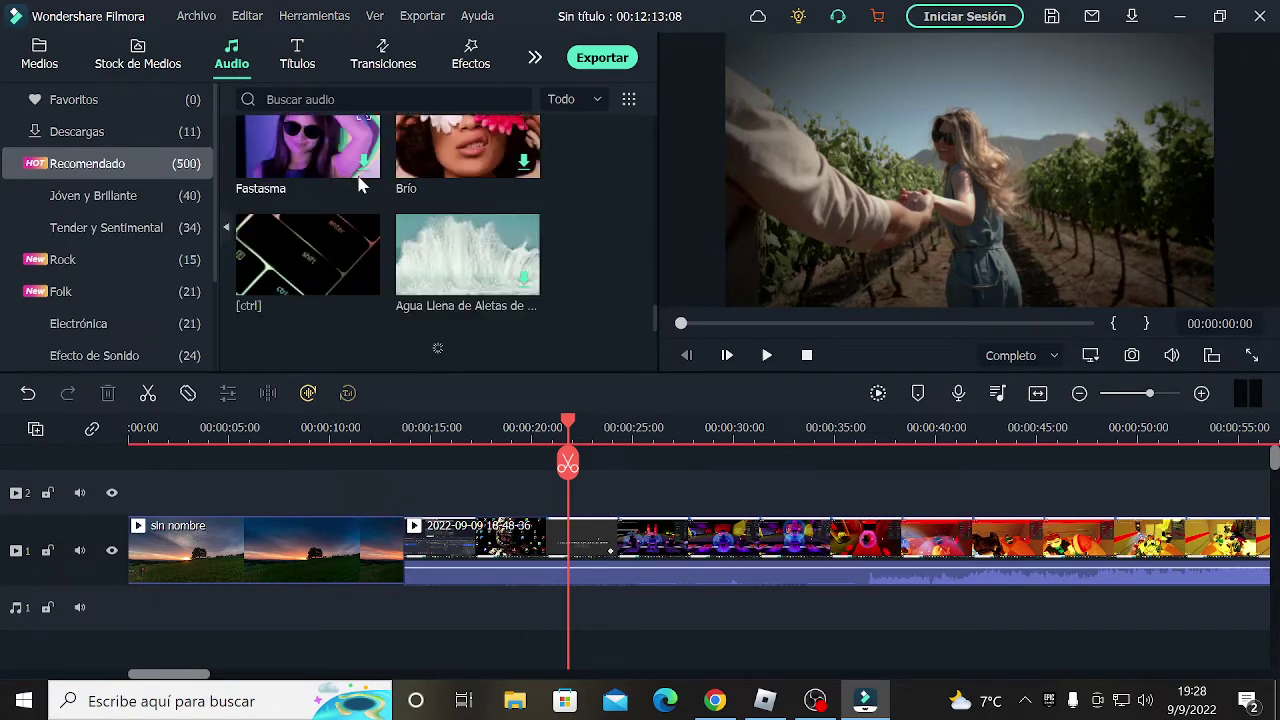
scroll(360, 183, "down", 15)
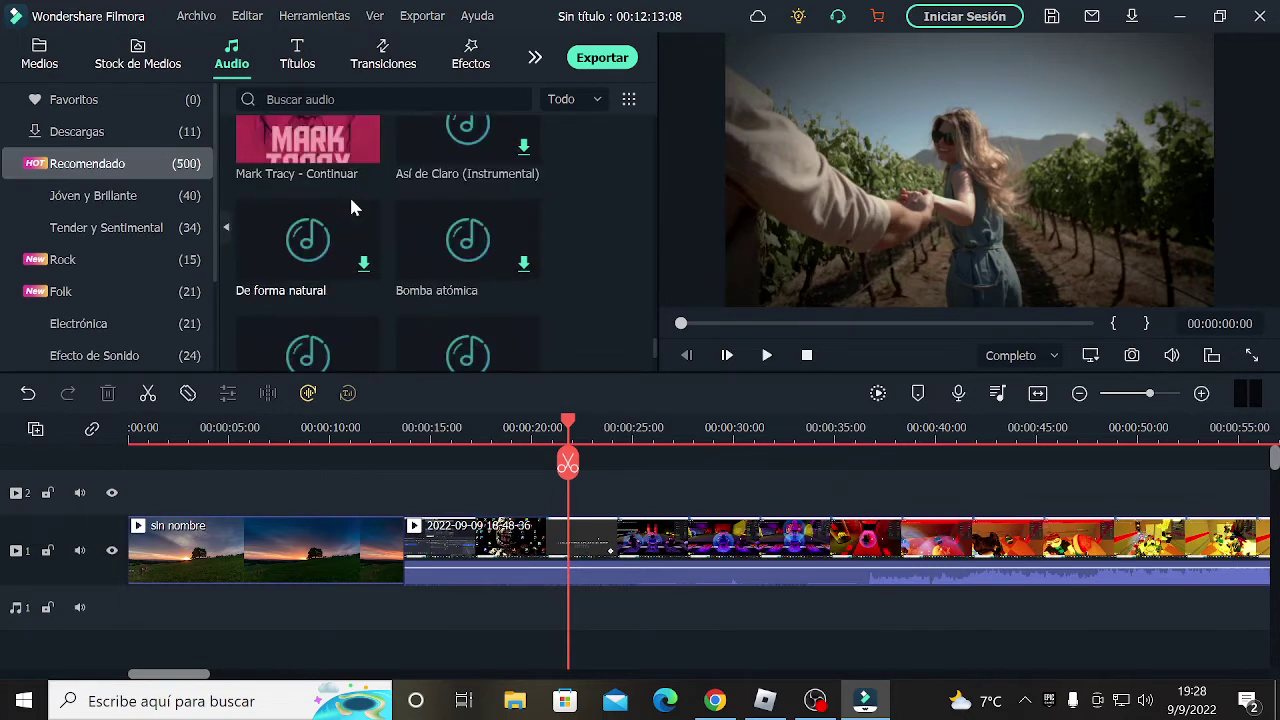
scroll(351, 207, "down", 3)
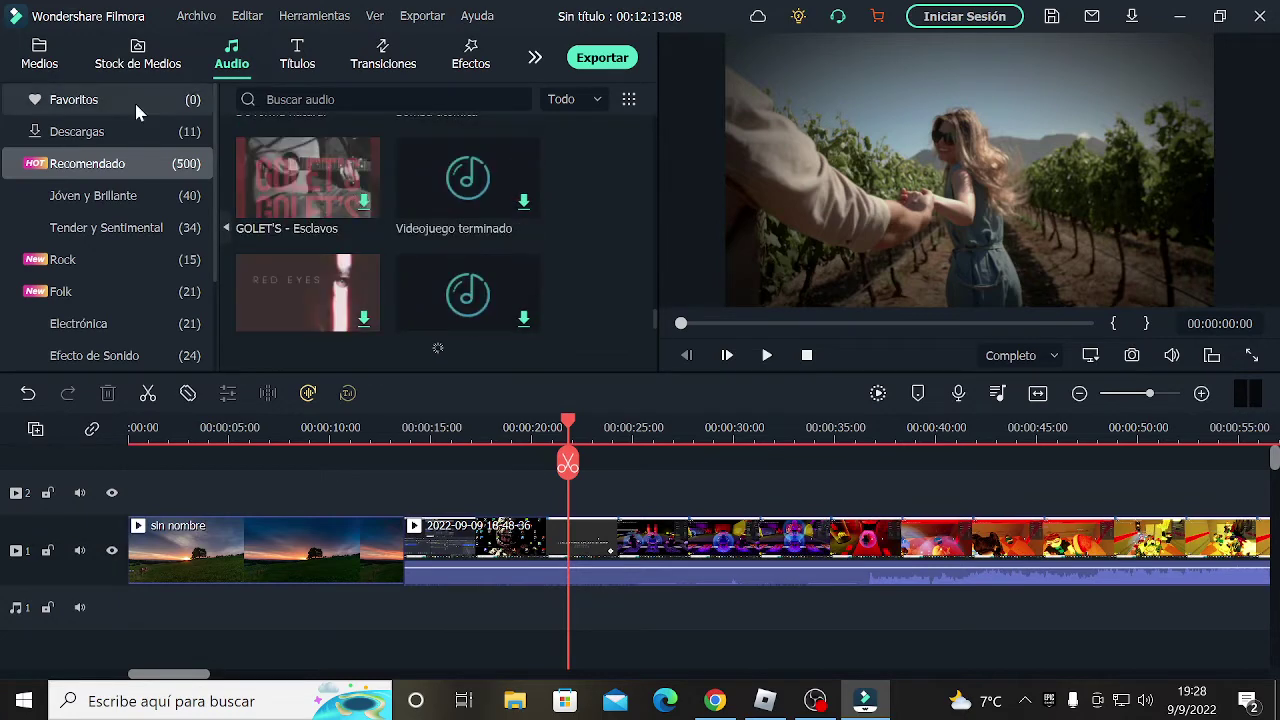
- Browse the recommended titles in the titles library
left_click(471, 55)
left_click(300, 57)
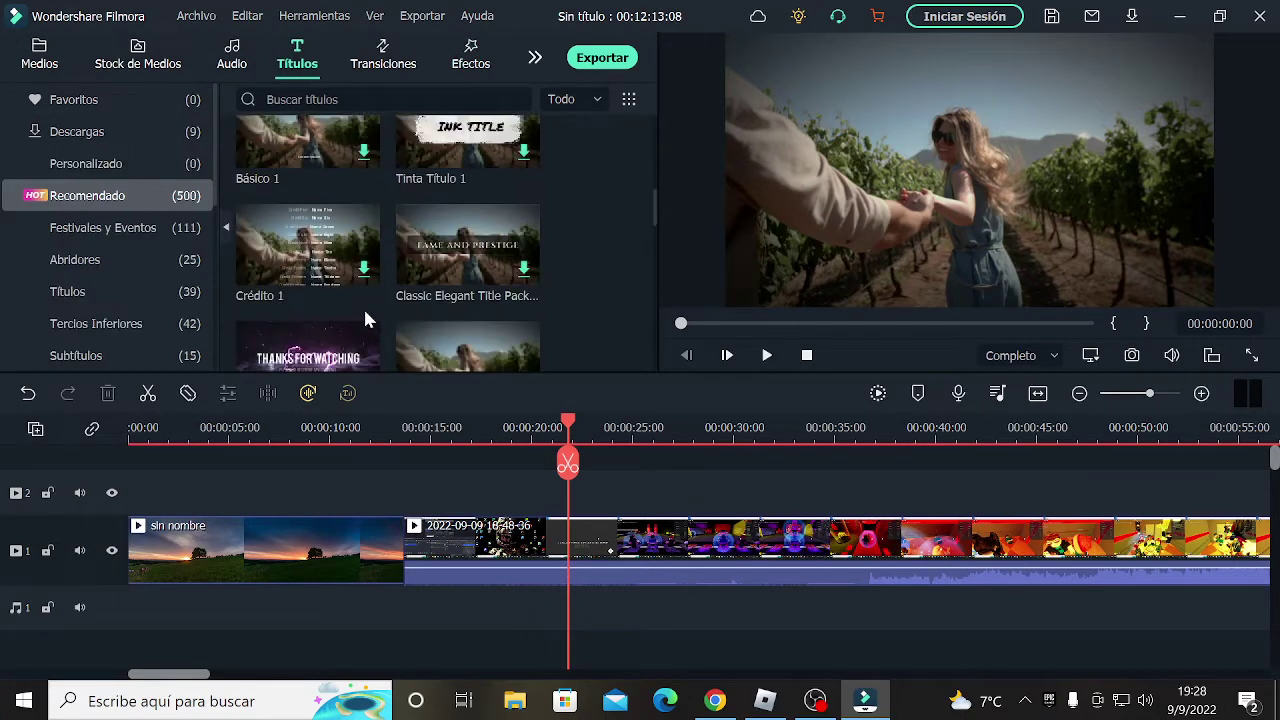
scroll(363, 306, "down", 5)
scroll(178, 523, "down", 2)
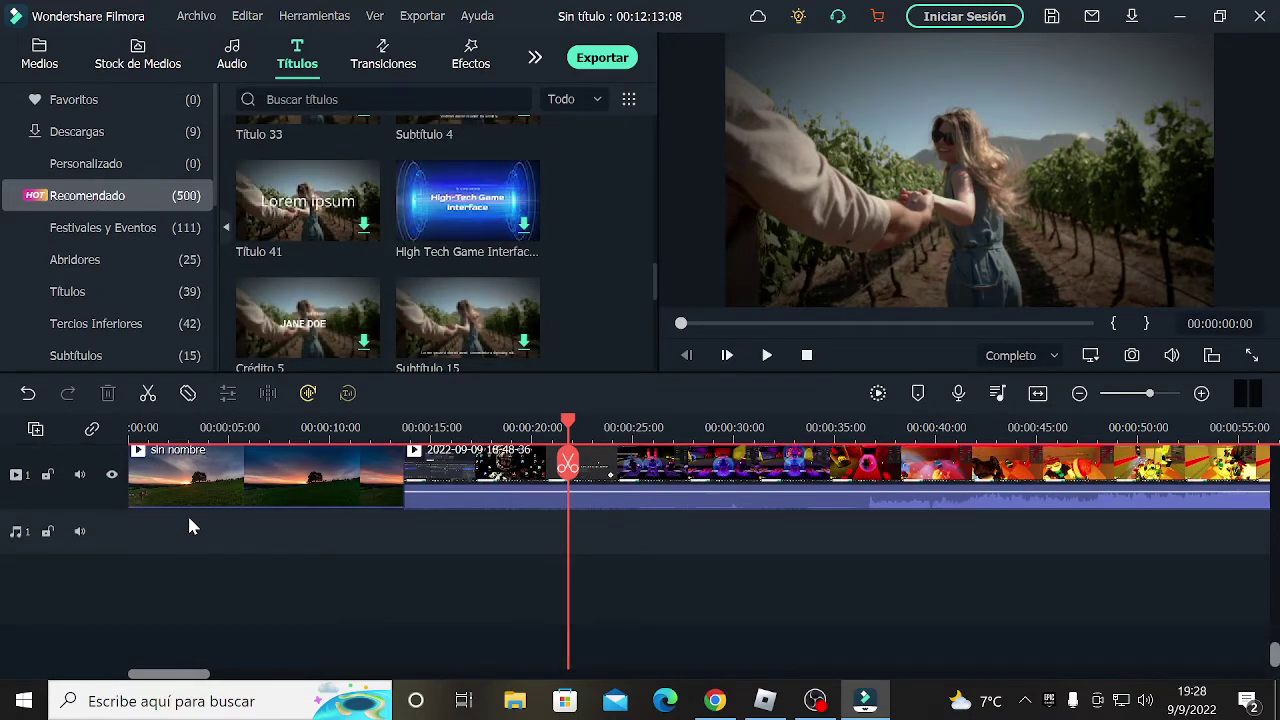
scroll(623, 609, "up", 2)
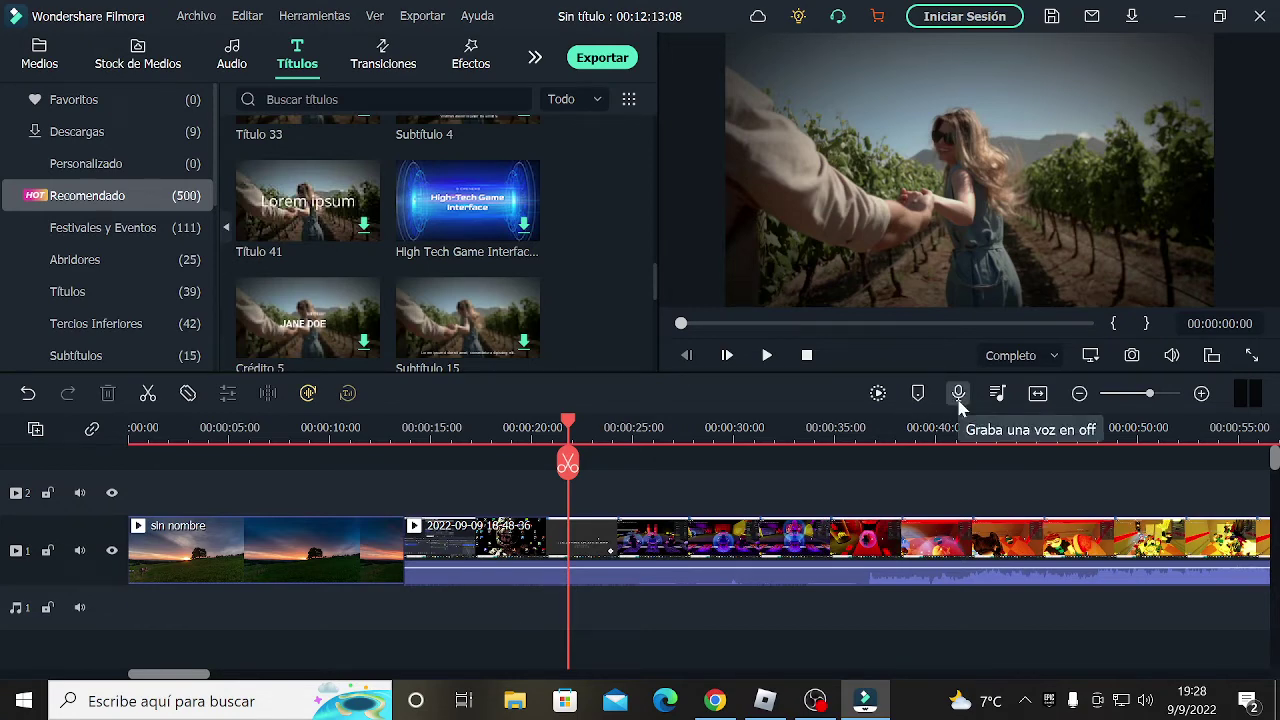
- Record a microphone voice-over about 11 seconds long at the playhead, using a 3-second countdown
left_click(958, 395)
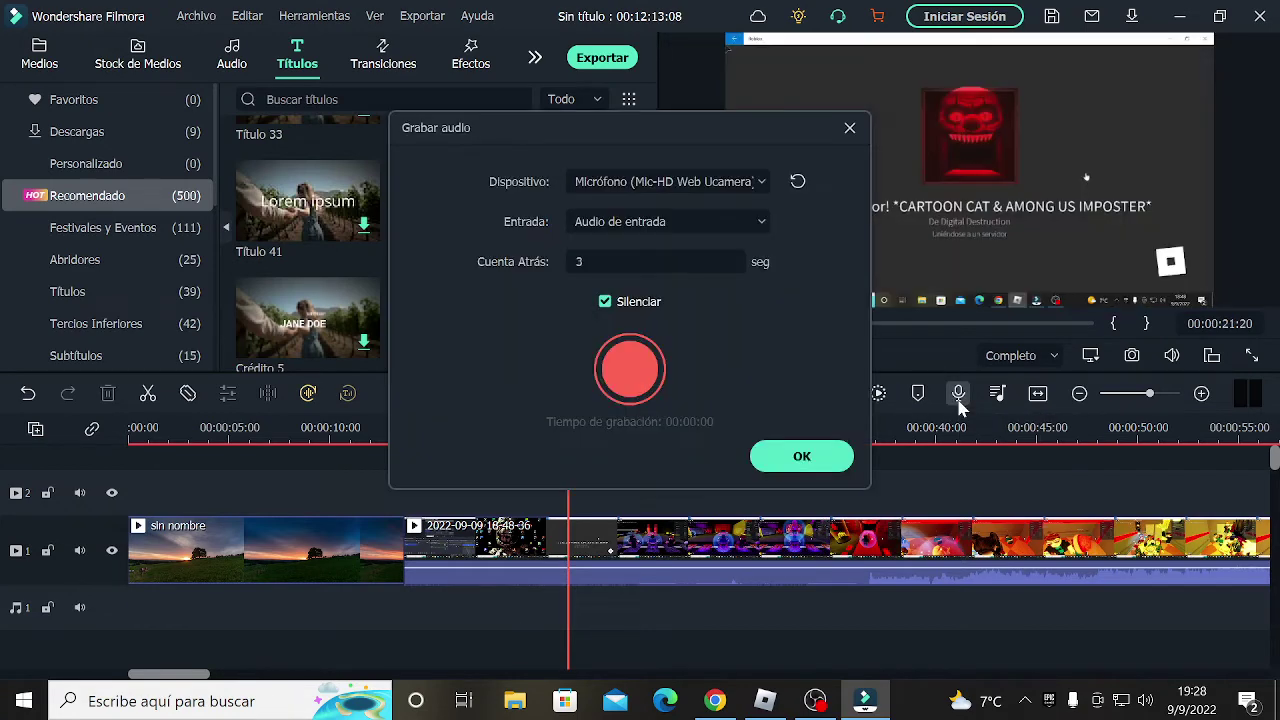
left_click(640, 380)
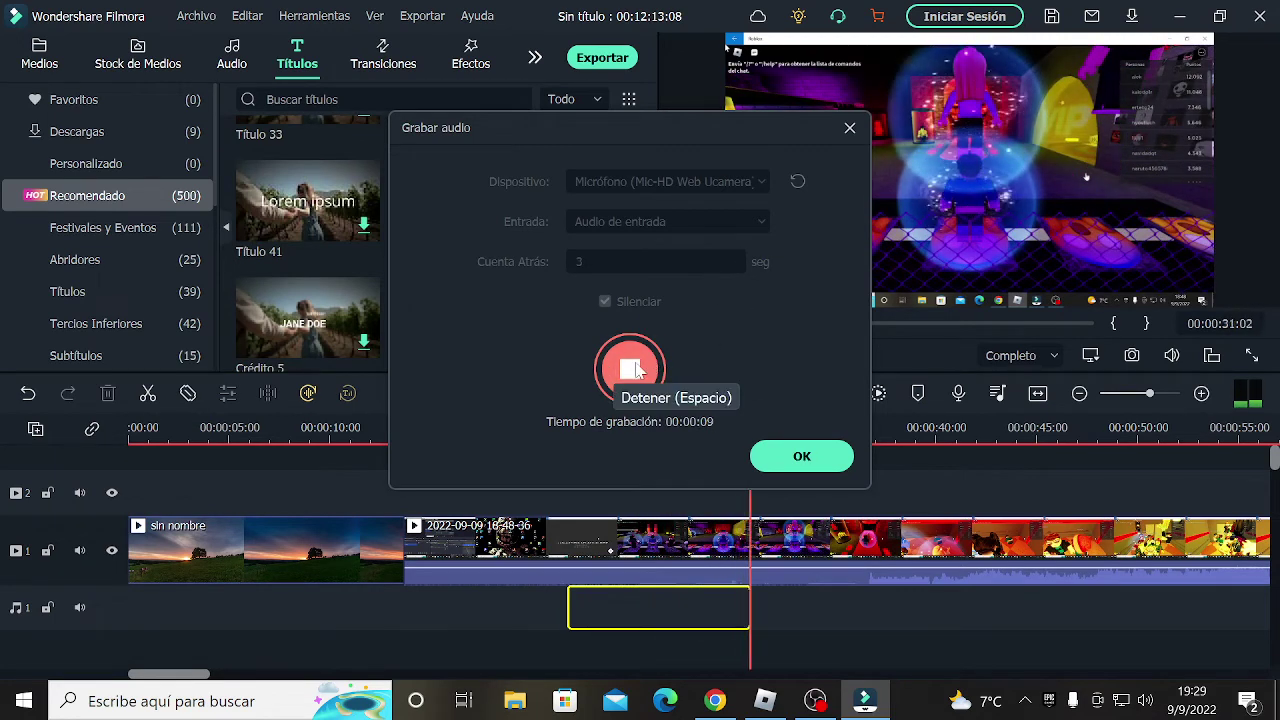
left_click(632, 368)
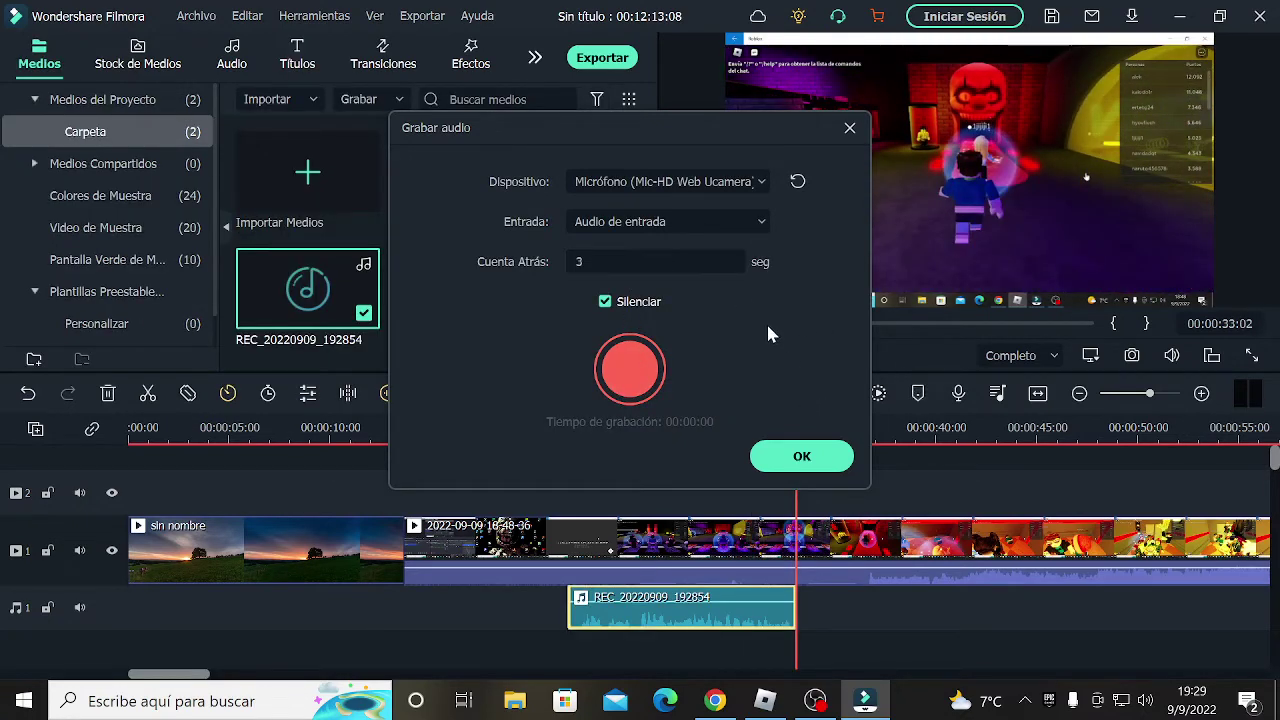
left_click(788, 456)
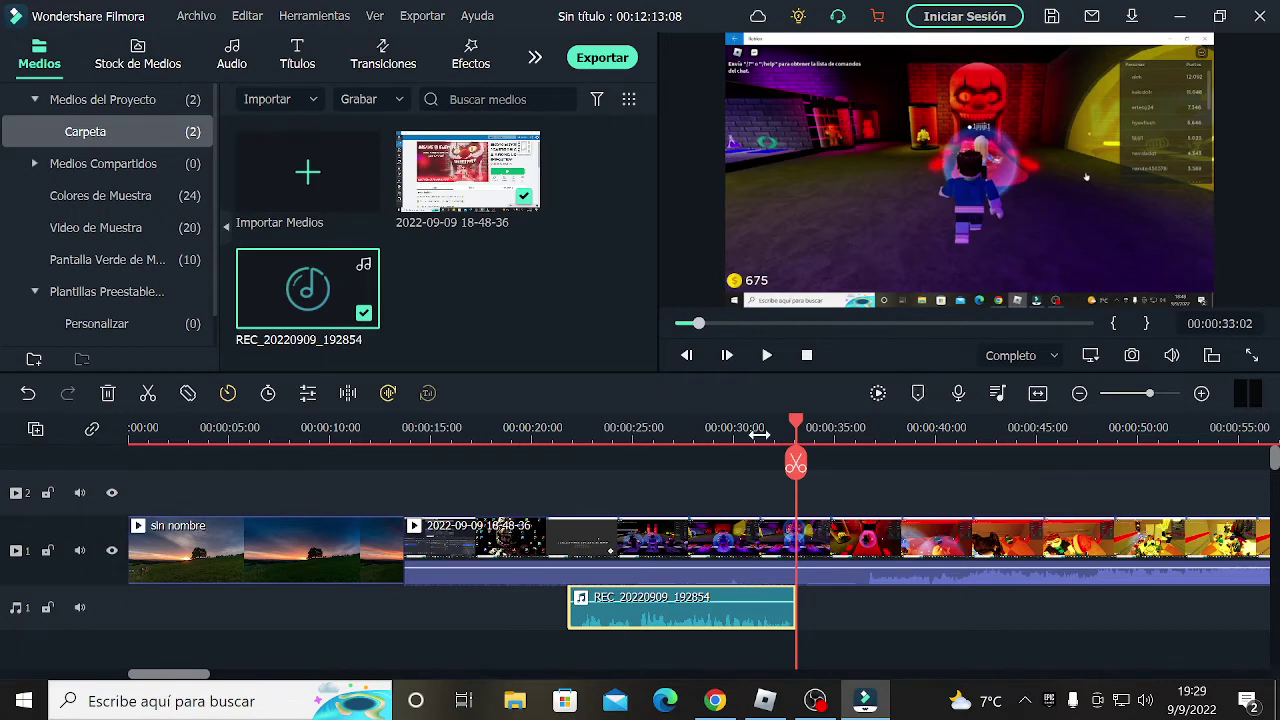
- Play back the recorded voice-over on the timeline from 00:00:22:13 through its end
left_click_drag(800, 428, 584, 428)
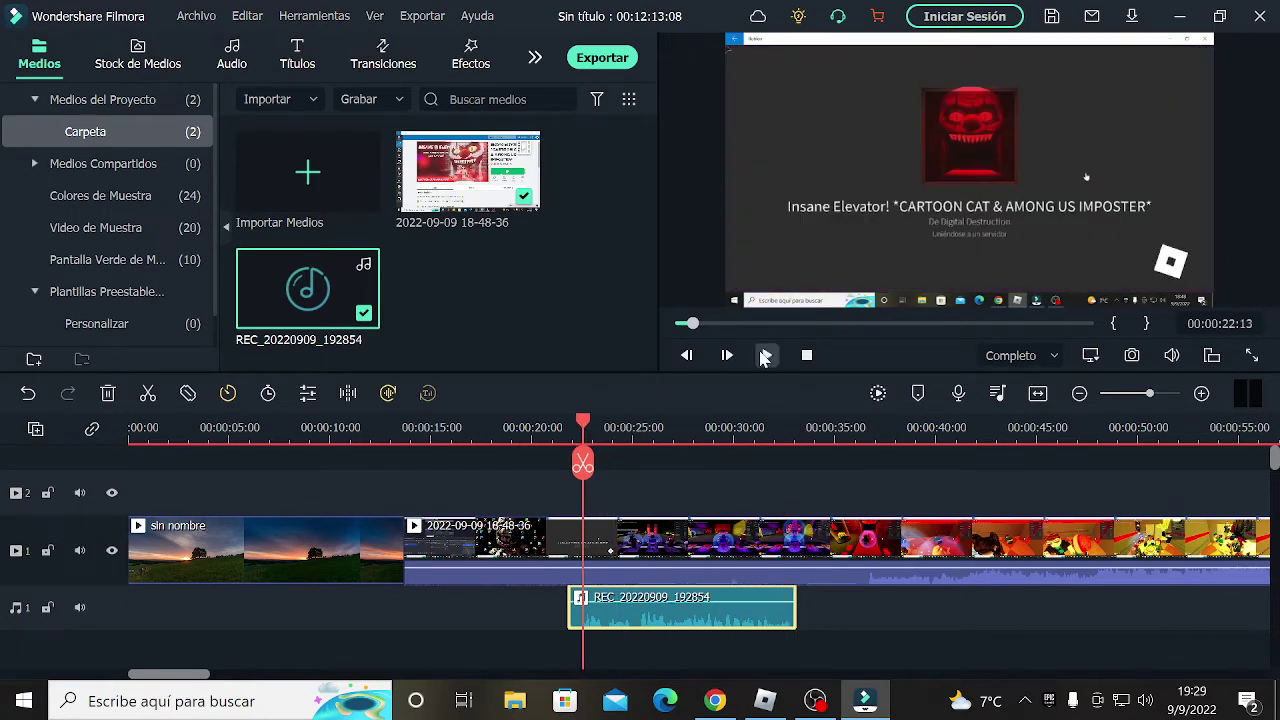
left_click(767, 355)
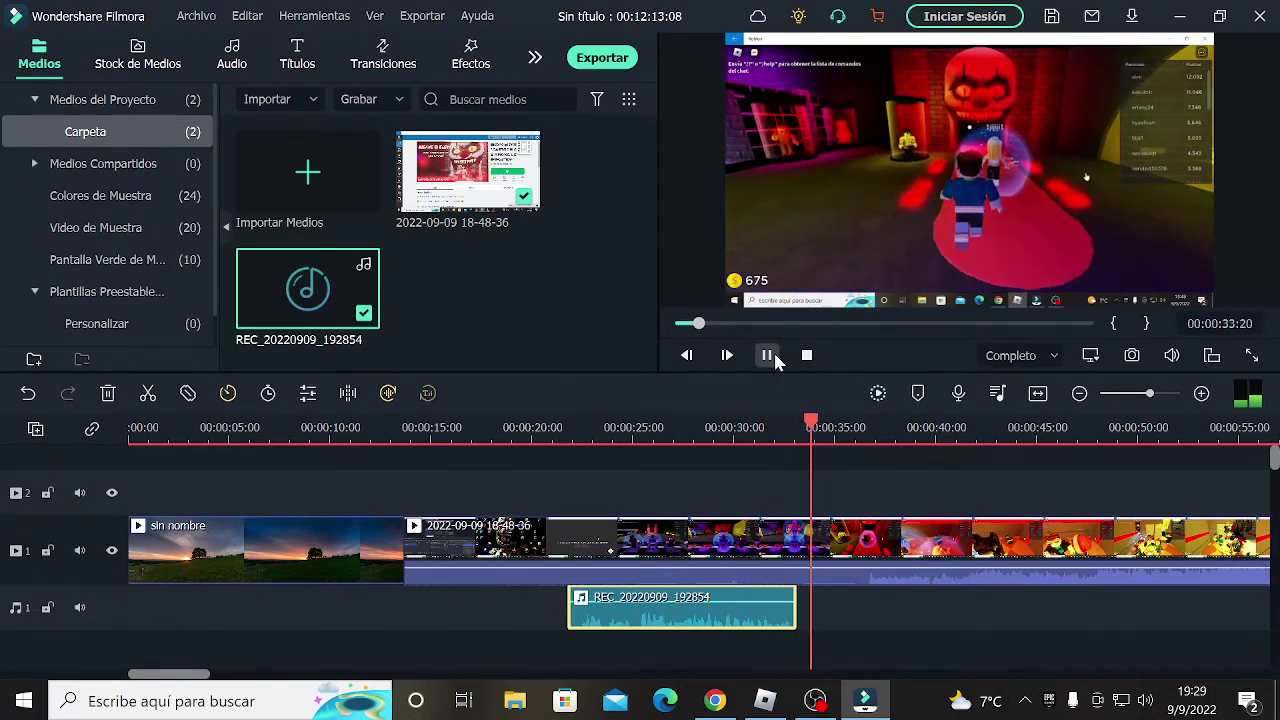
left_click(768, 355)
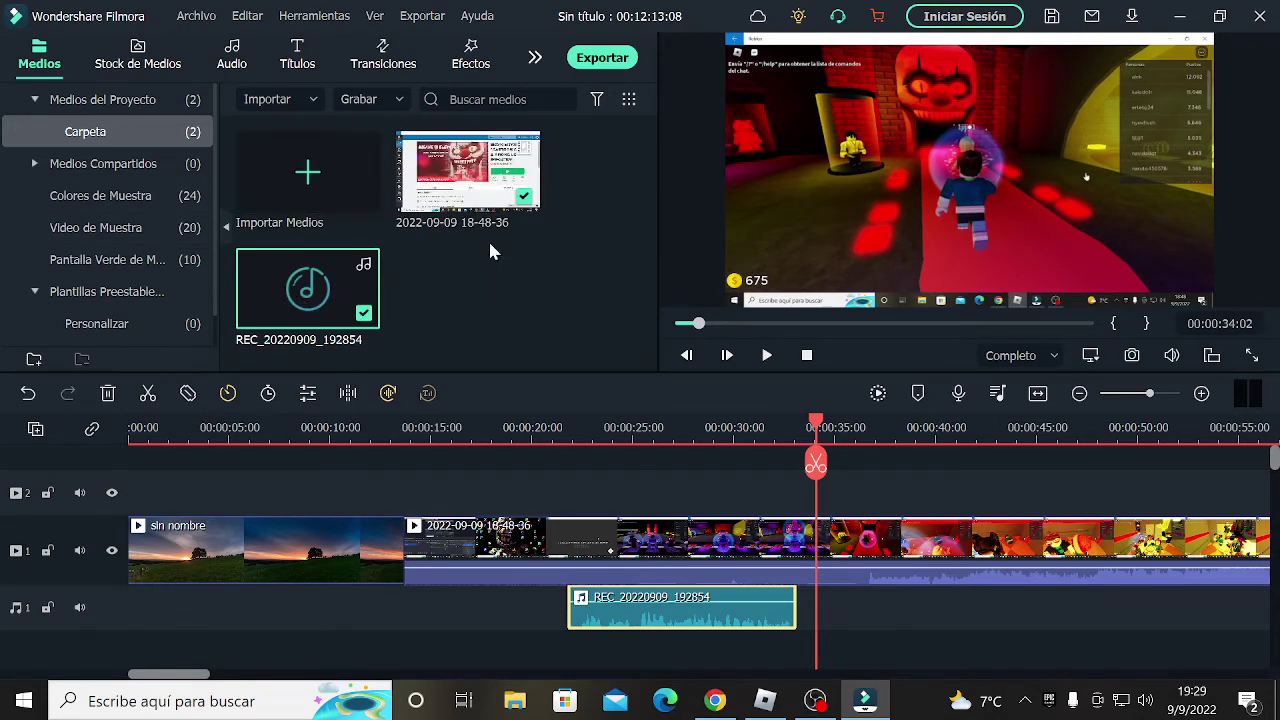
left_click(326, 148)
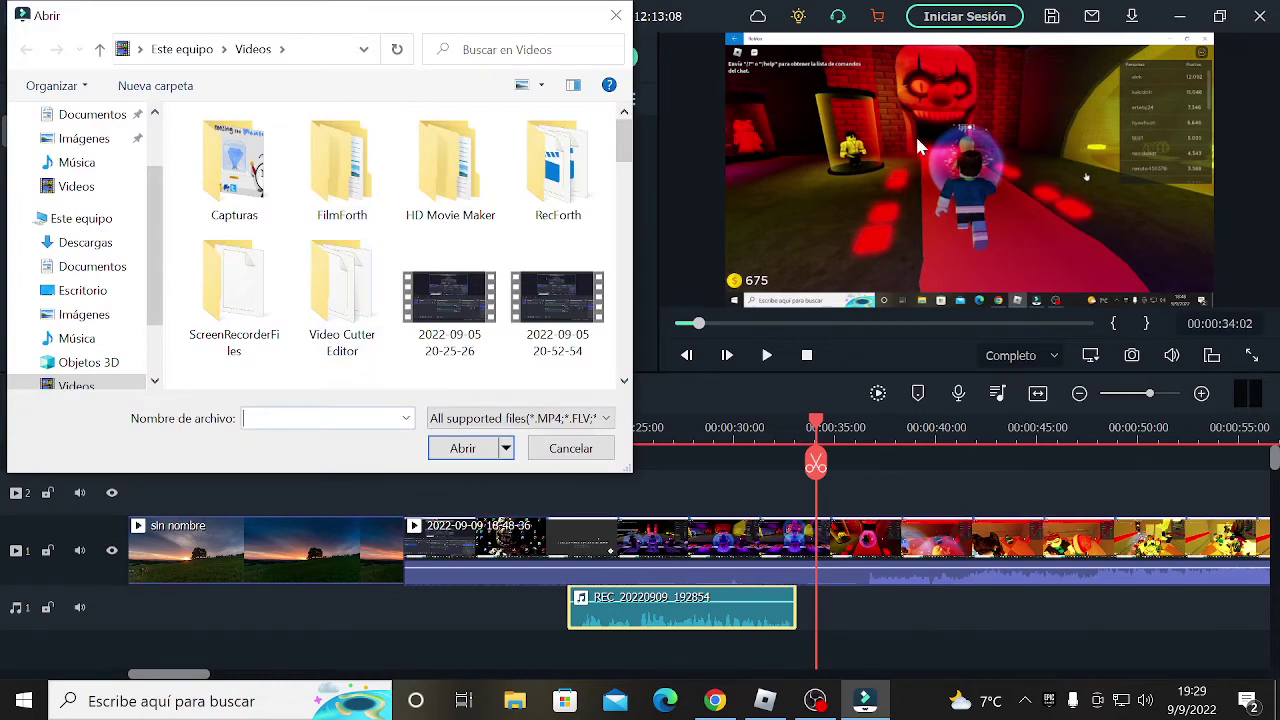
left_click(616, 15)
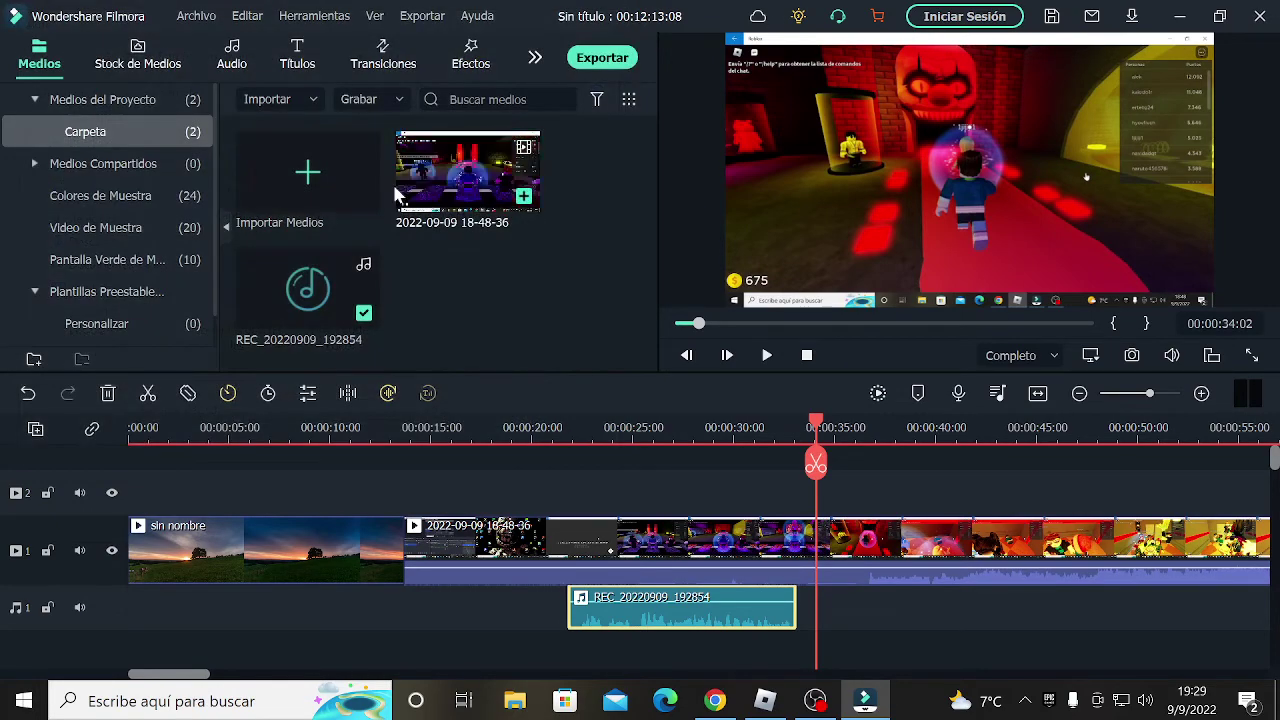
left_click(360, 178)
scroll(378, 236, "down", 5)
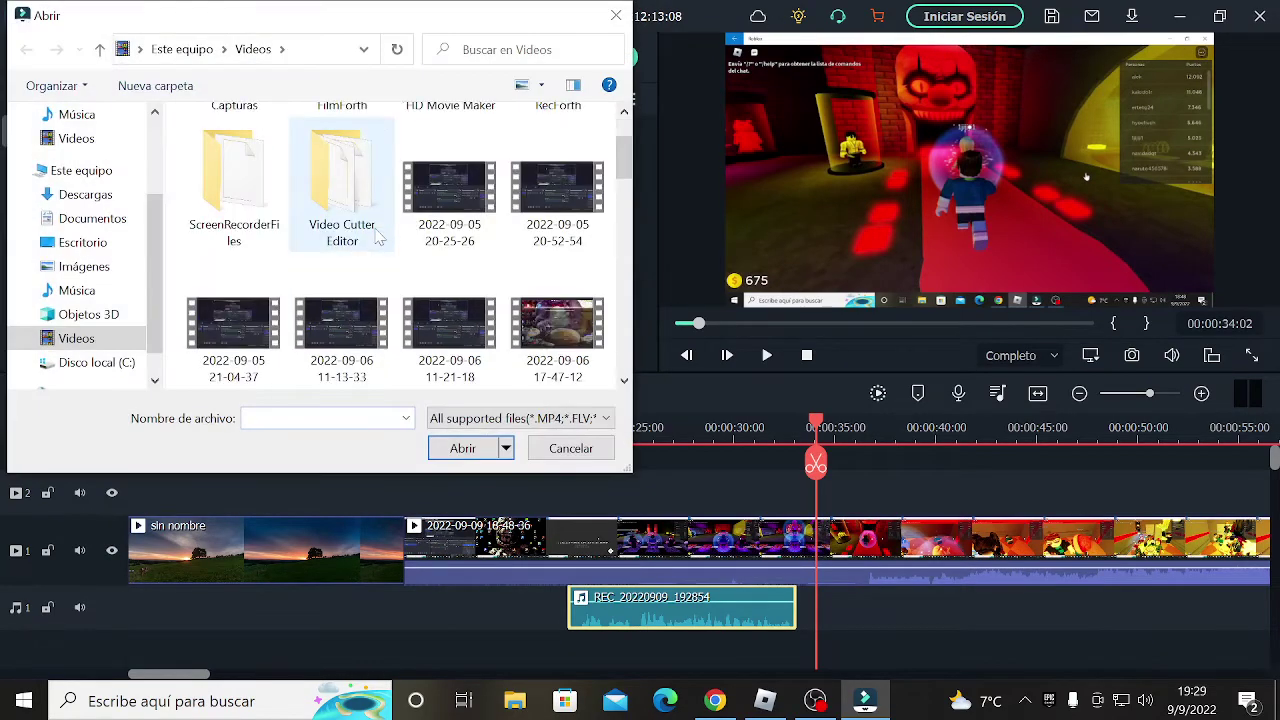
scroll(378, 236, "down", 8)
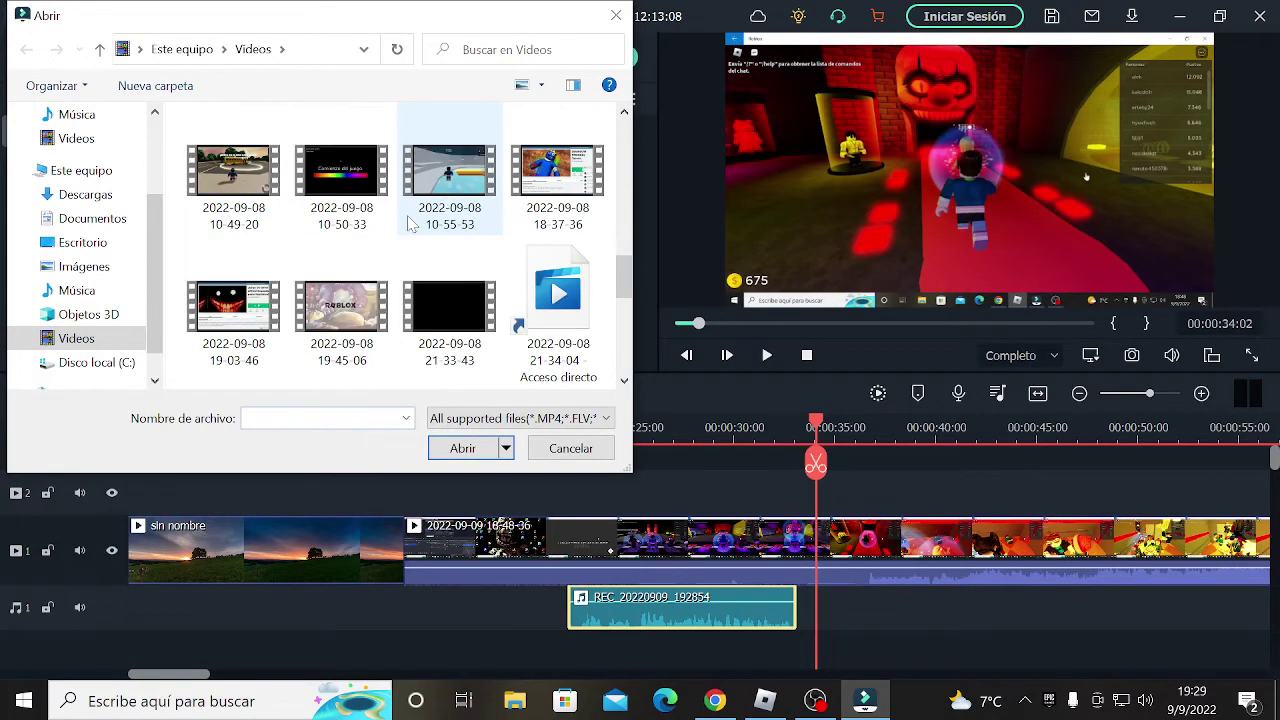
scroll(410, 225, "up", 5)
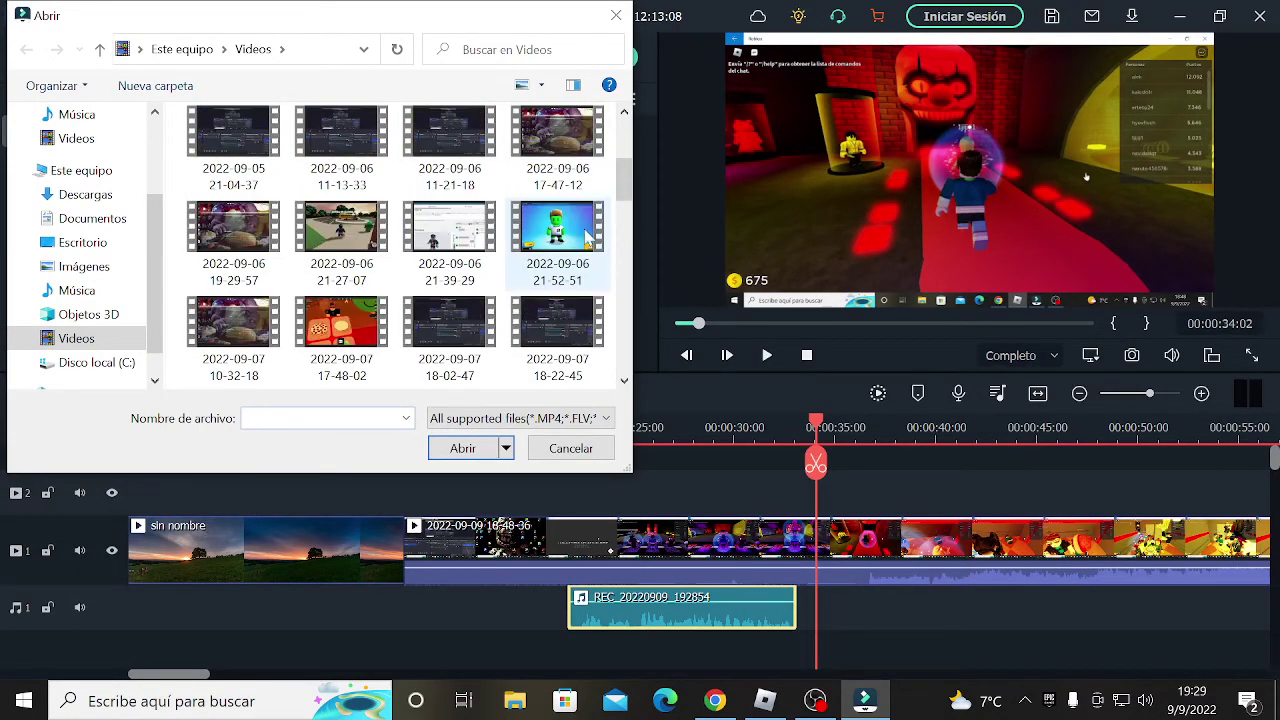
double_click(588, 237)
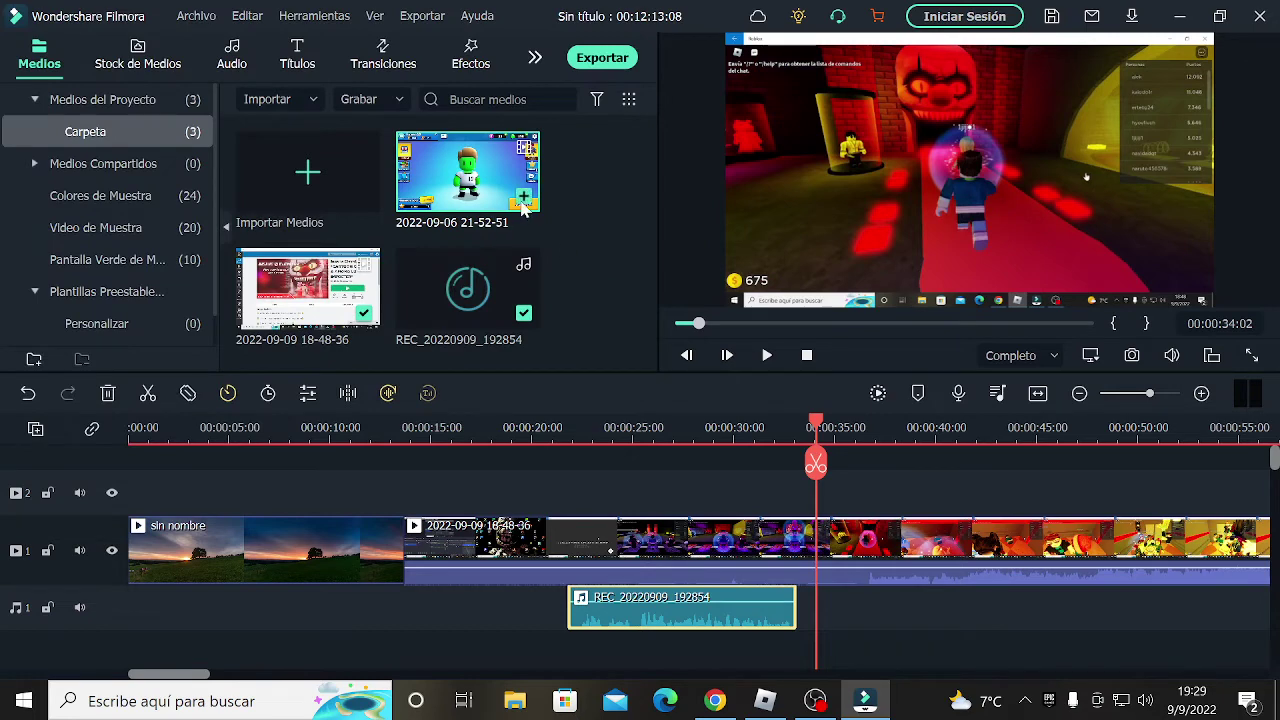
left_click(522, 196)
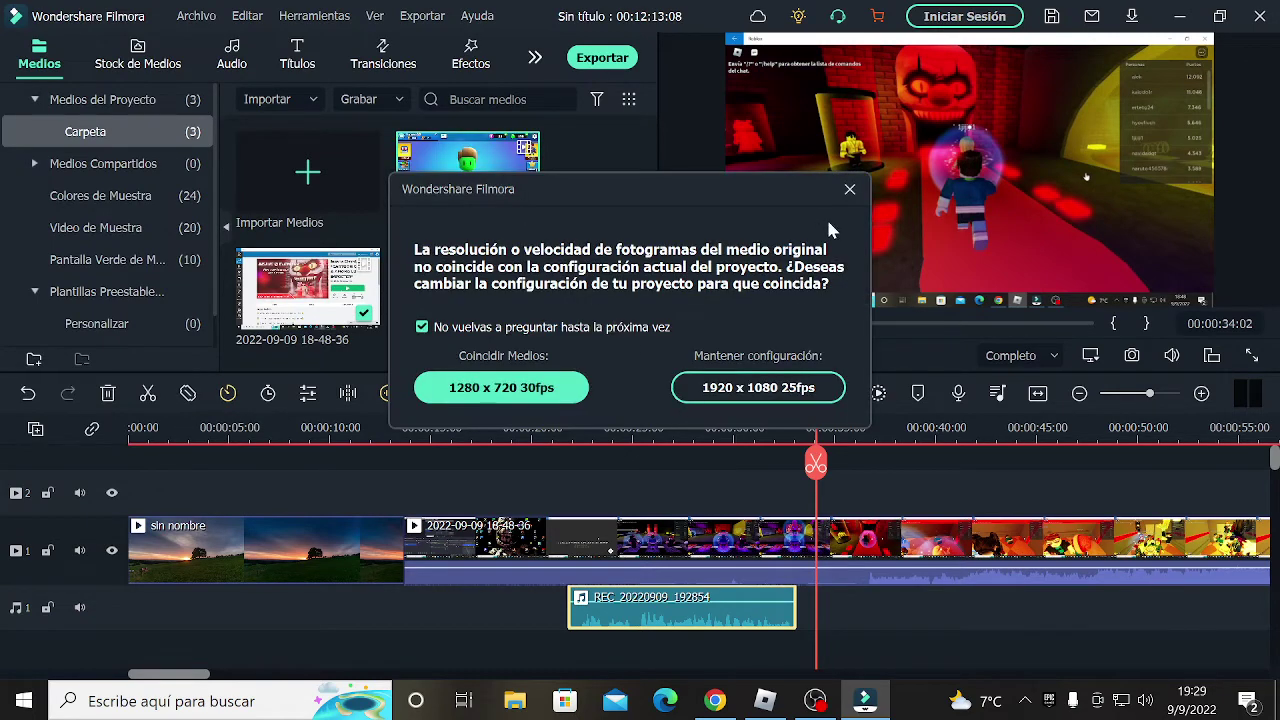
left_click(850, 190)
left_click(851, 323)
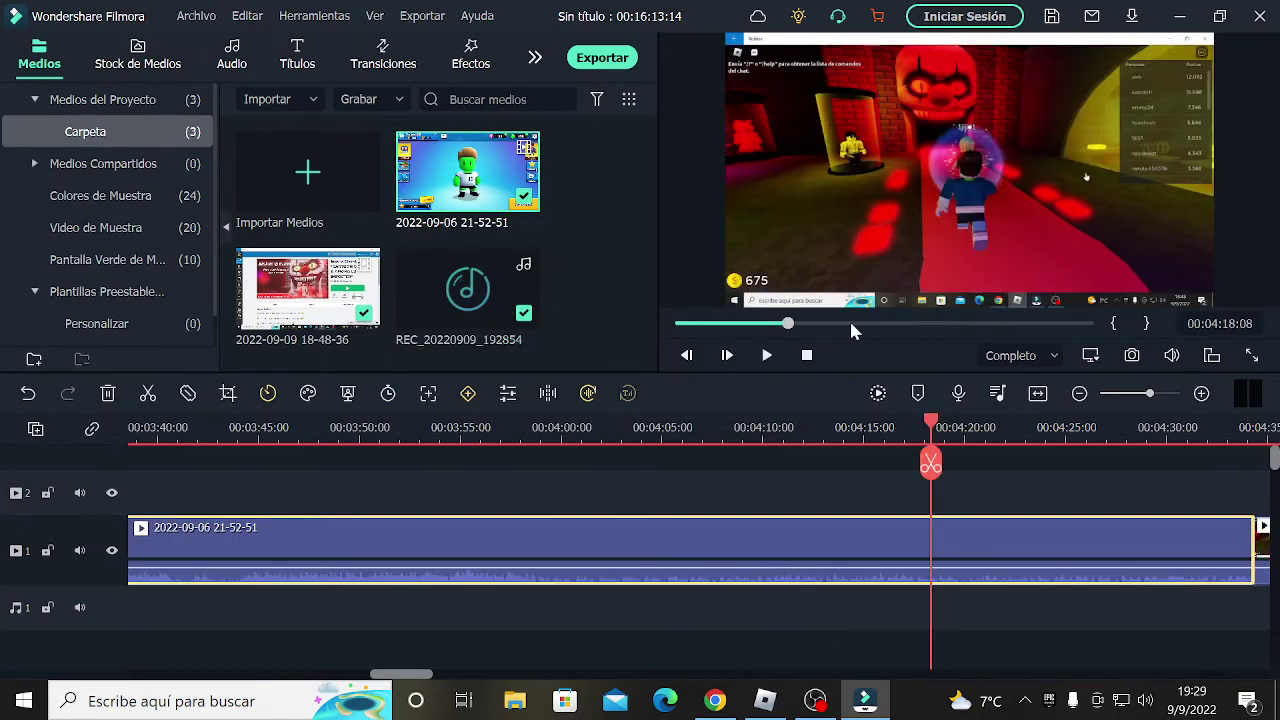
- Scrub through the assembled video in the preview to check its clips, and return the playhead to the start
left_click(1043, 323)
key("Home")
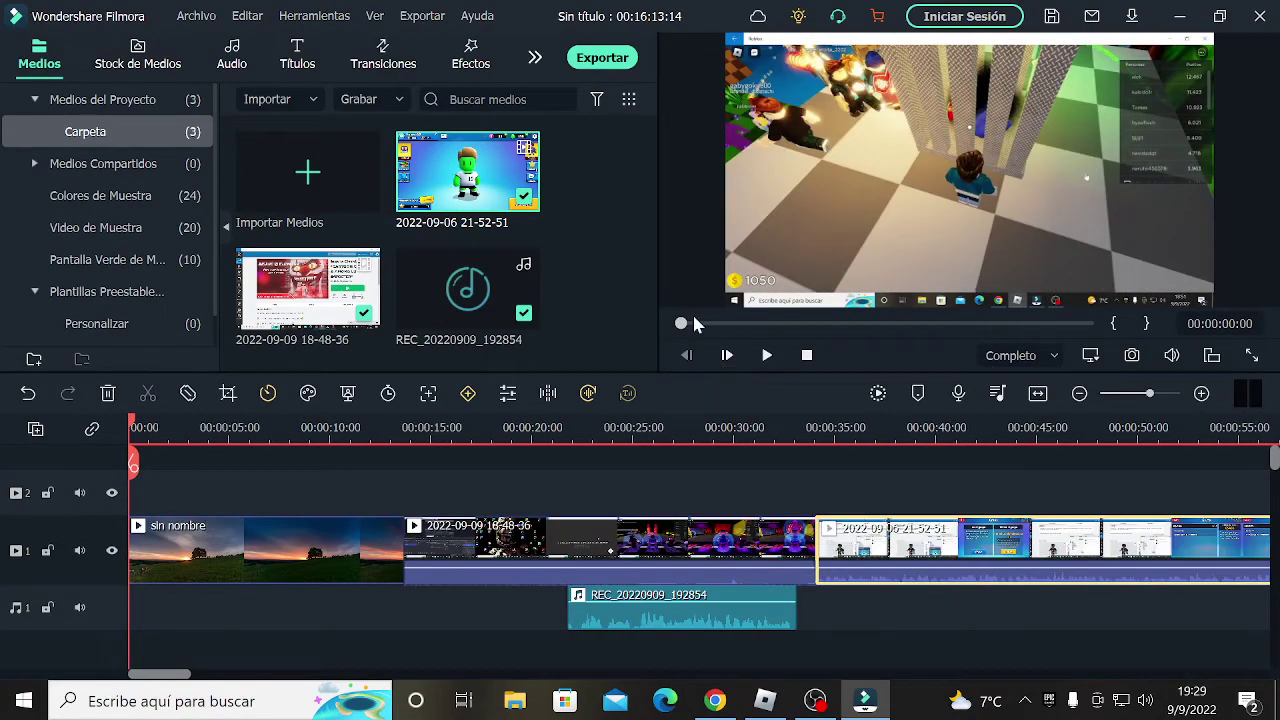
left_click_drag(680, 324, 719, 337)
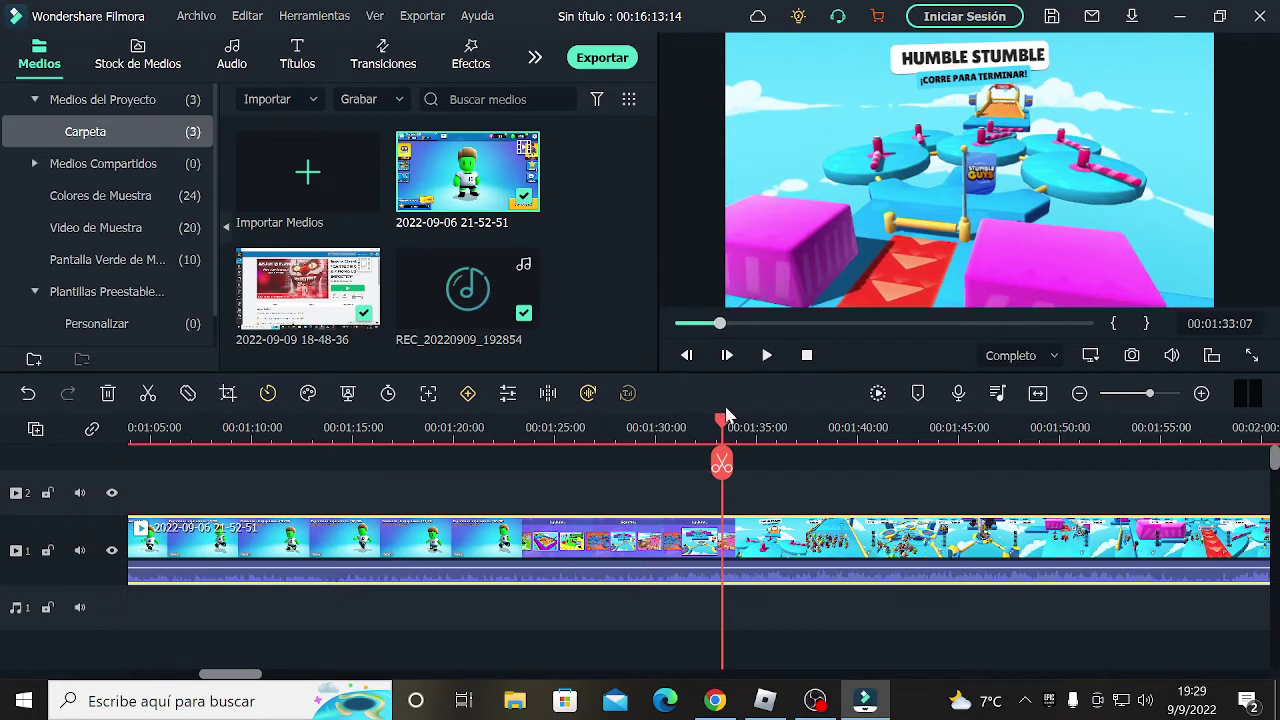
key("Home")
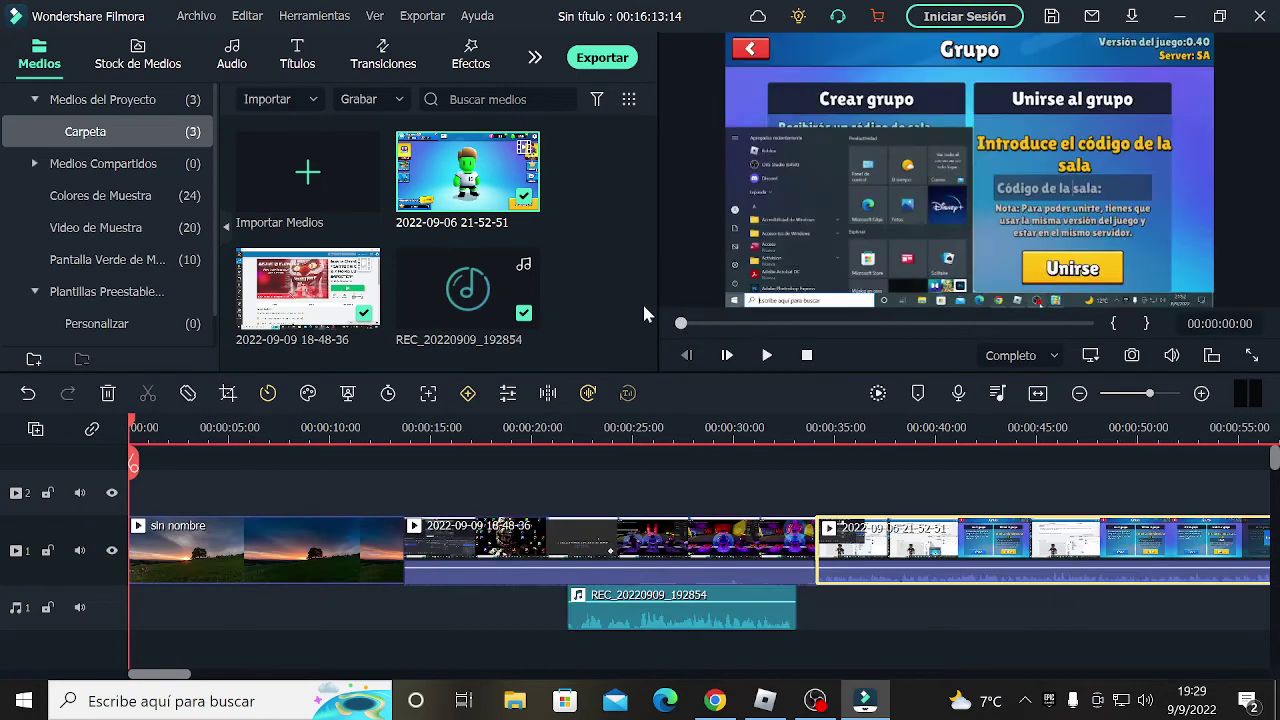
- Play the timeline from the start, skipping ahead through the clips until the end of the project
left_click(767, 356)
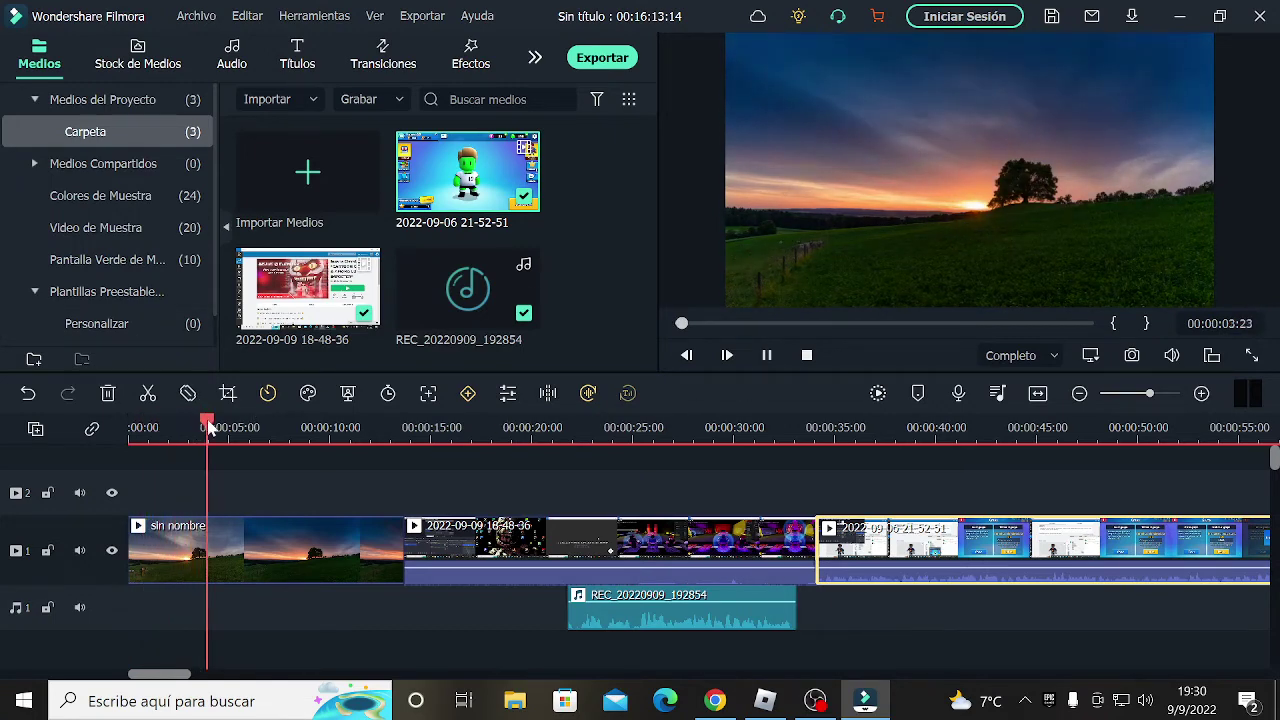
left_click_drag(207, 425, 416, 481)
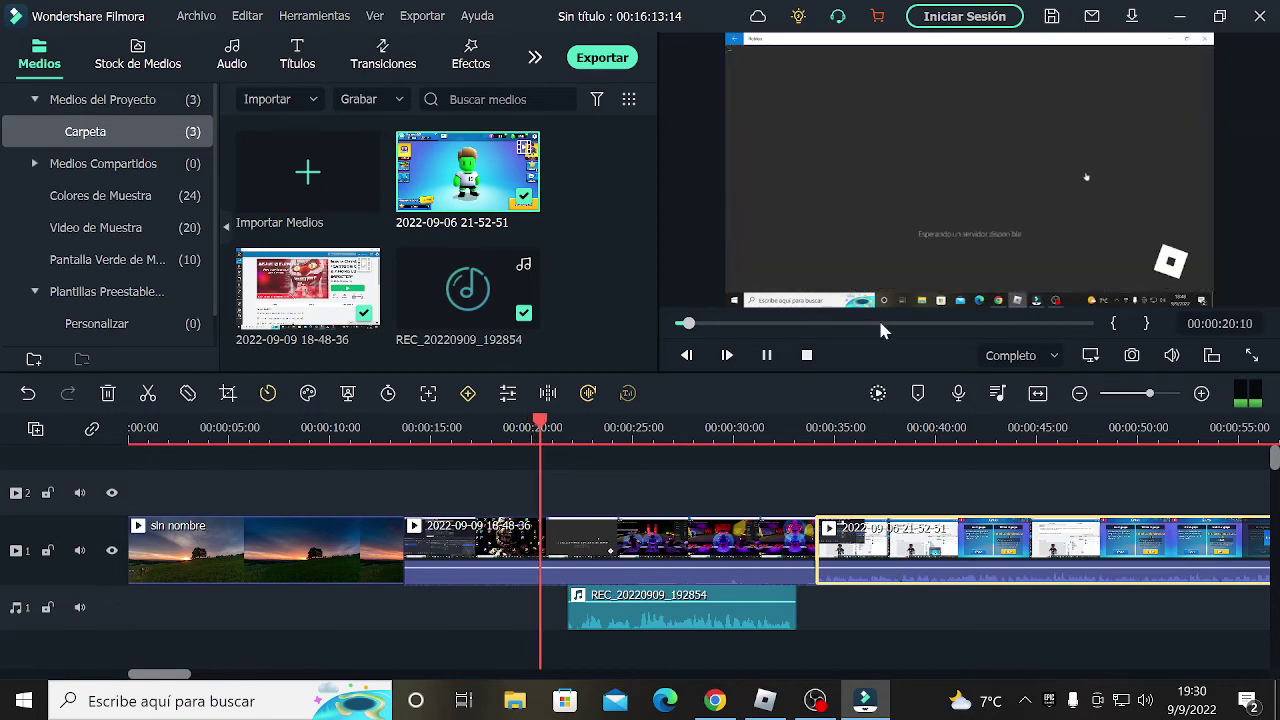
left_click_drag(878, 323, 966, 323)
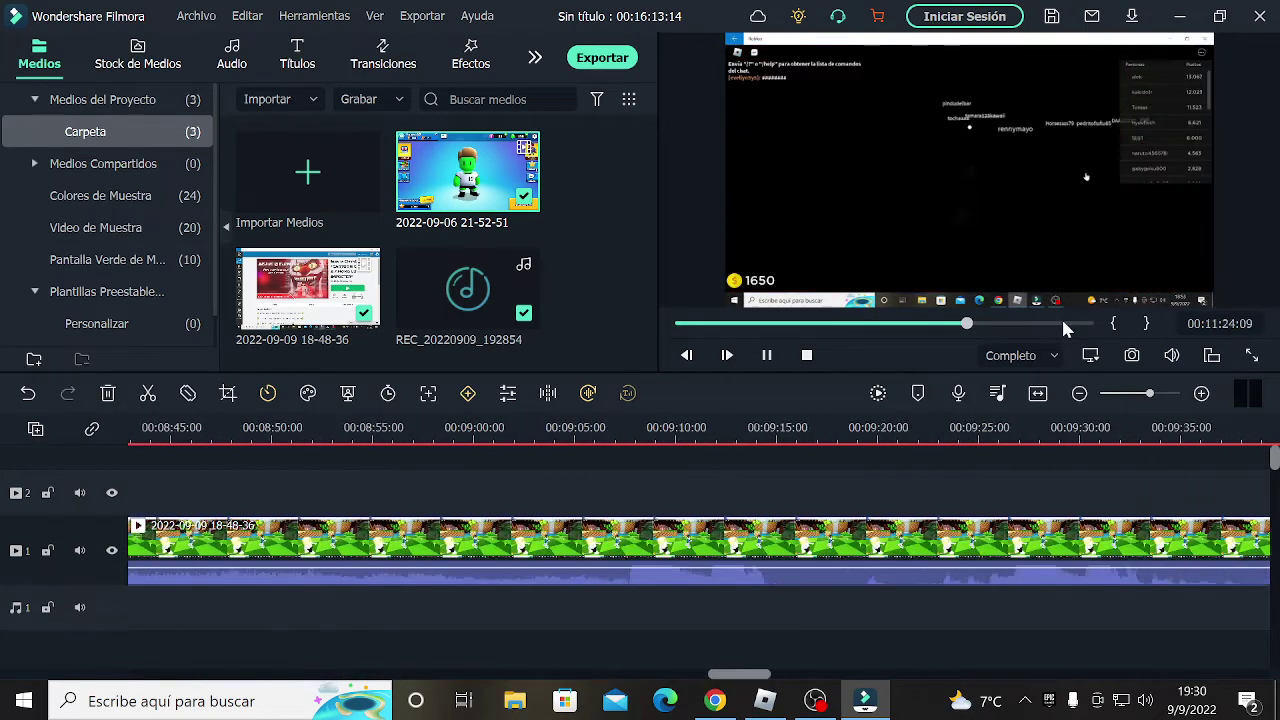
left_click(1082, 323)
left_click(1100, 324)
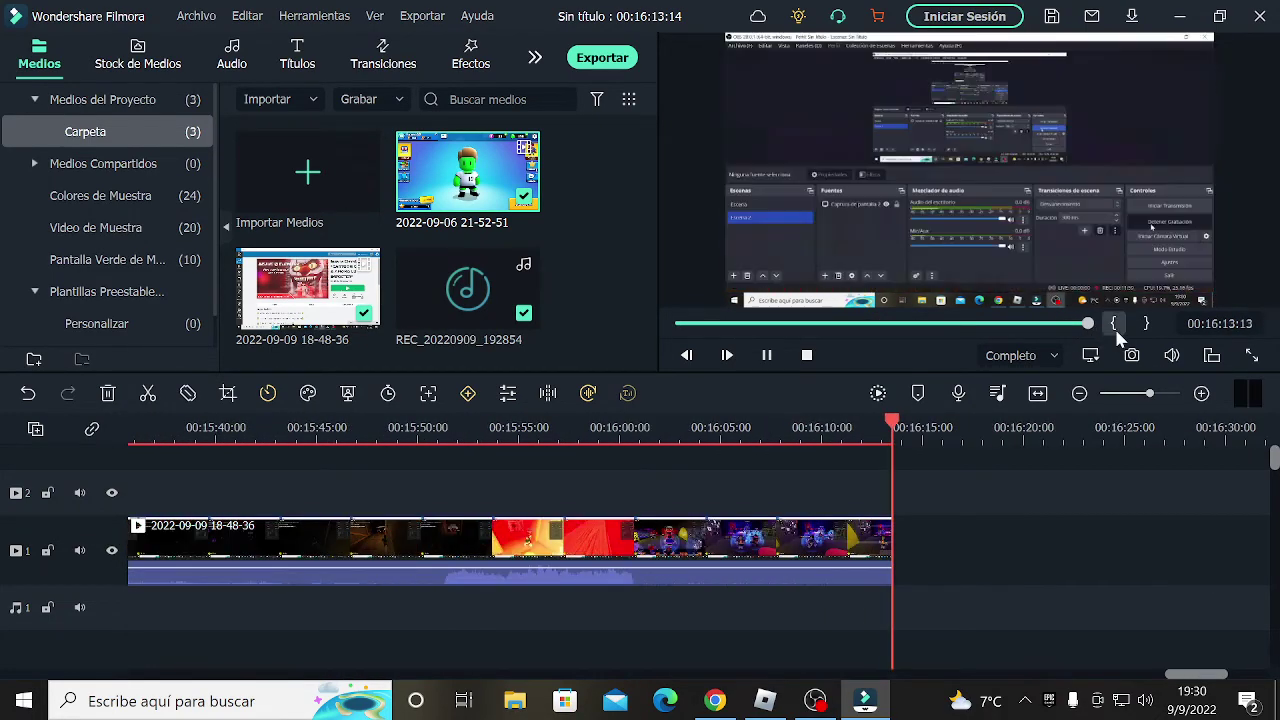
- Review the available recording options for webcam, PC screen and voice-over without starting a recording
left_click(386, 98)
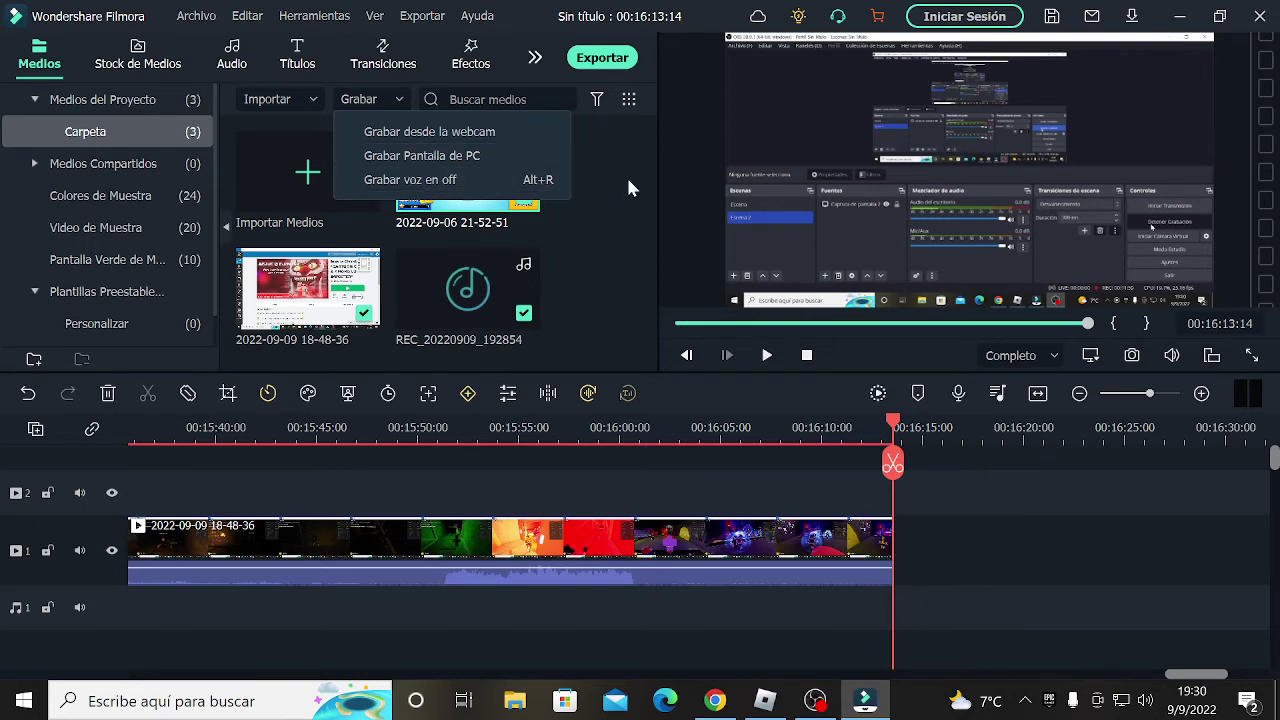
left_click(405, 118)
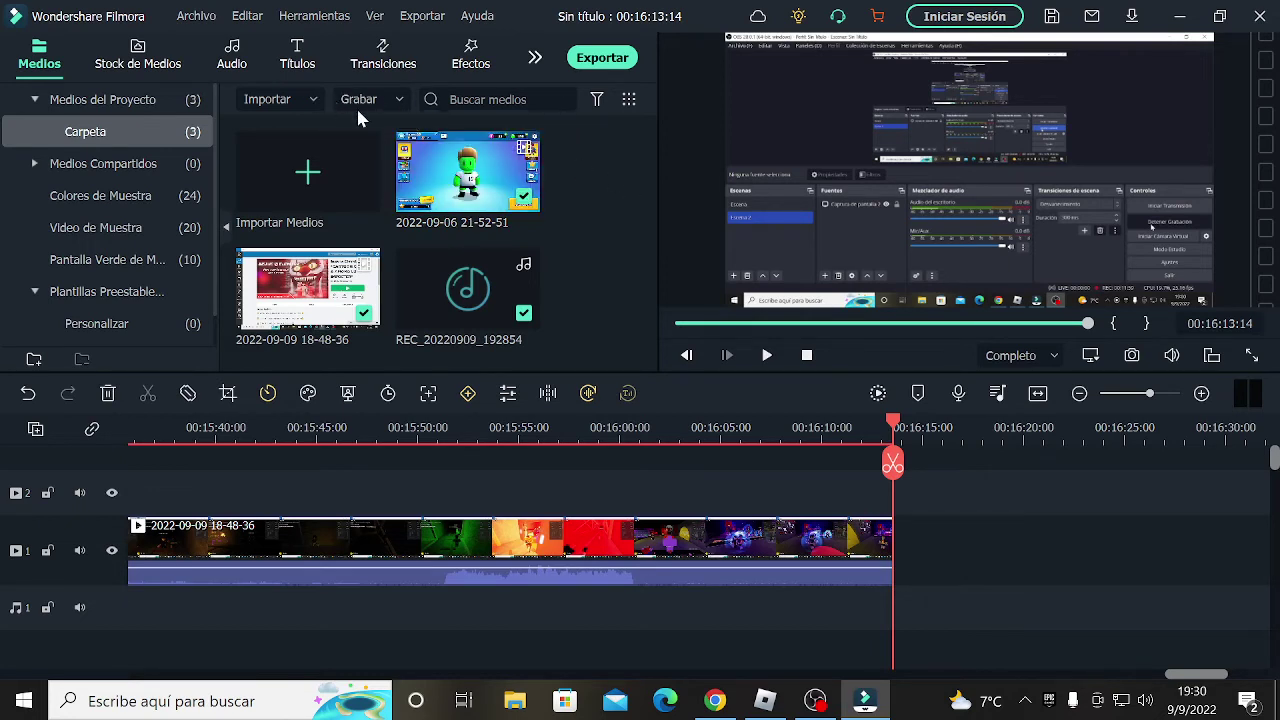
left_click(382, 103)
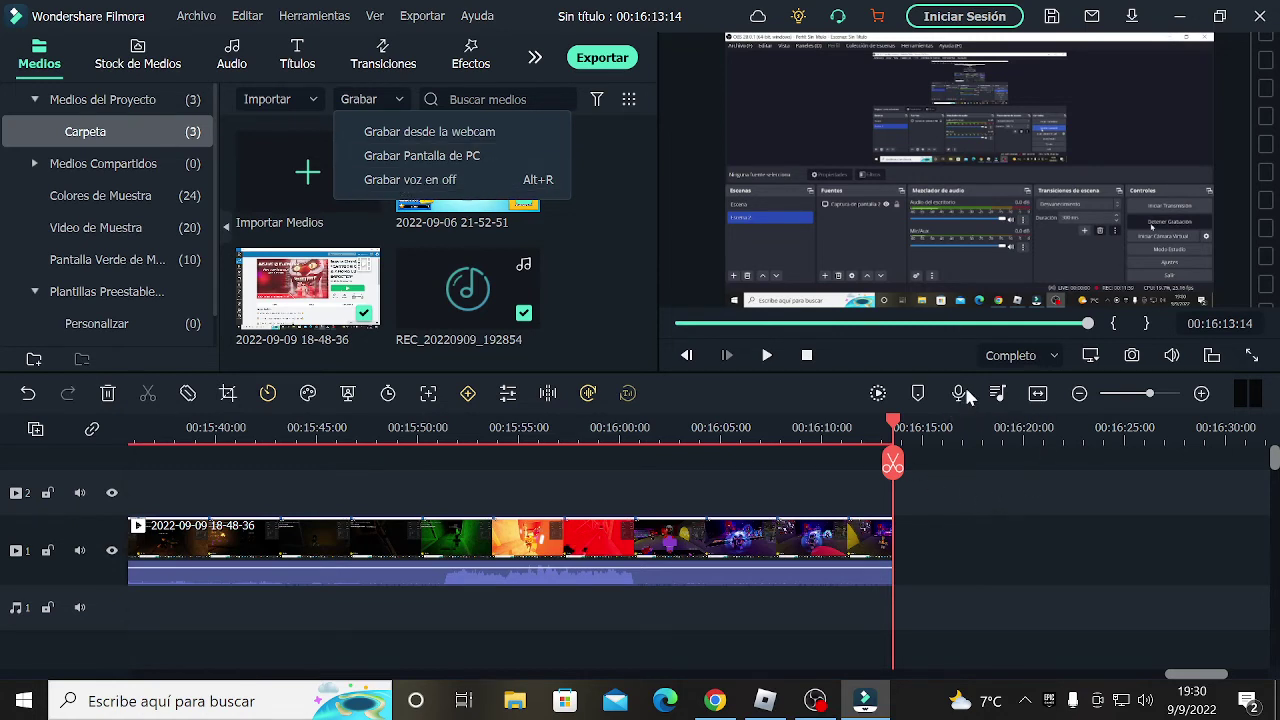
left_click(609, 195)
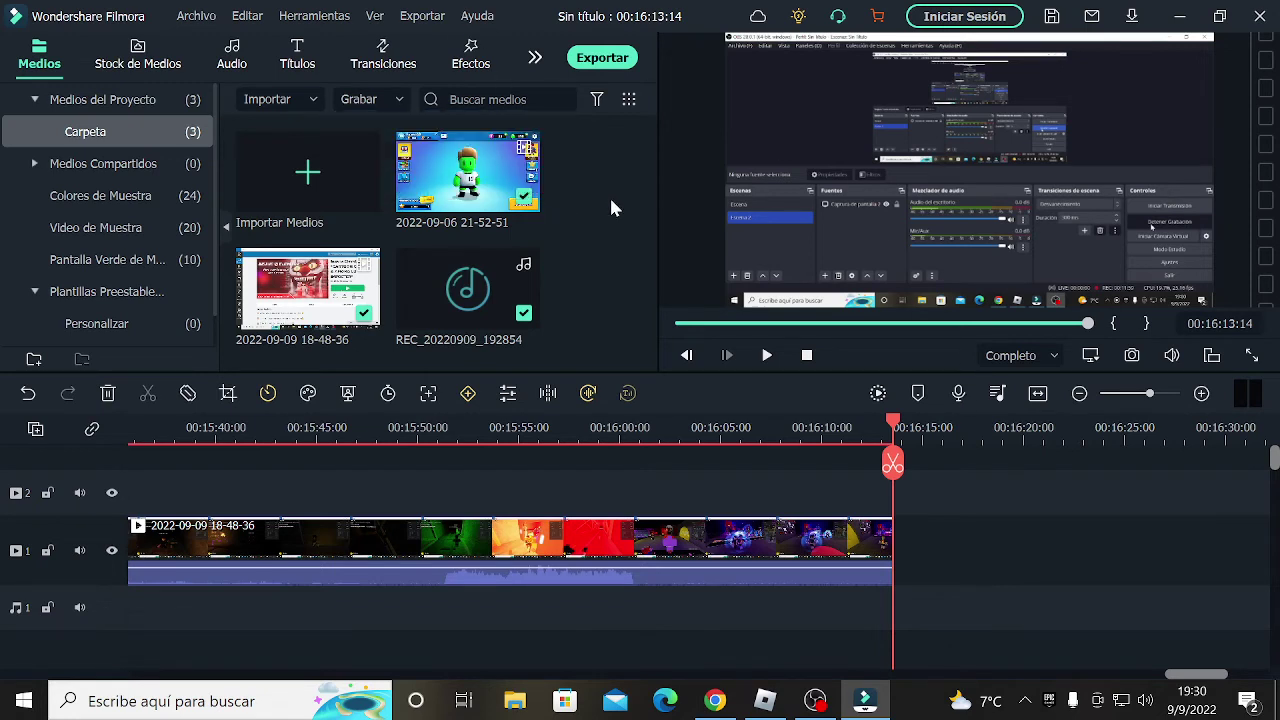
left_click(497, 99)
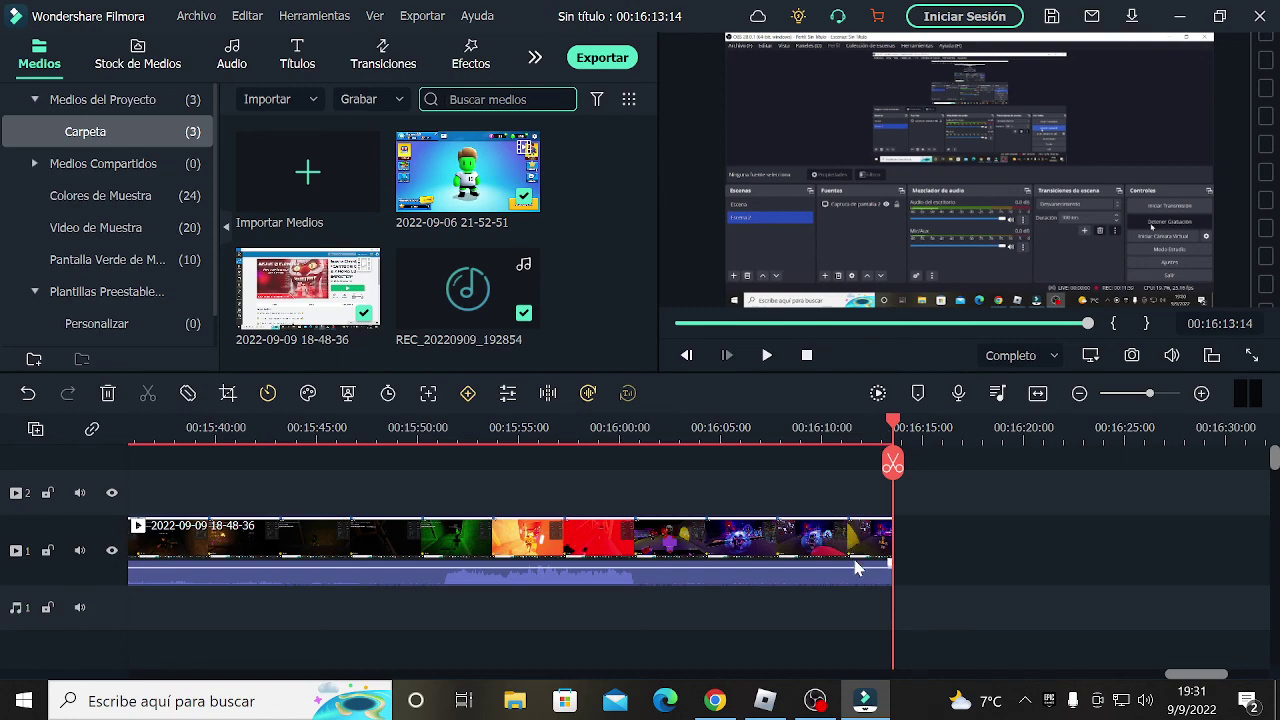
- Switch to OBS to access the controls of the running screen recording
left_click(815, 700)
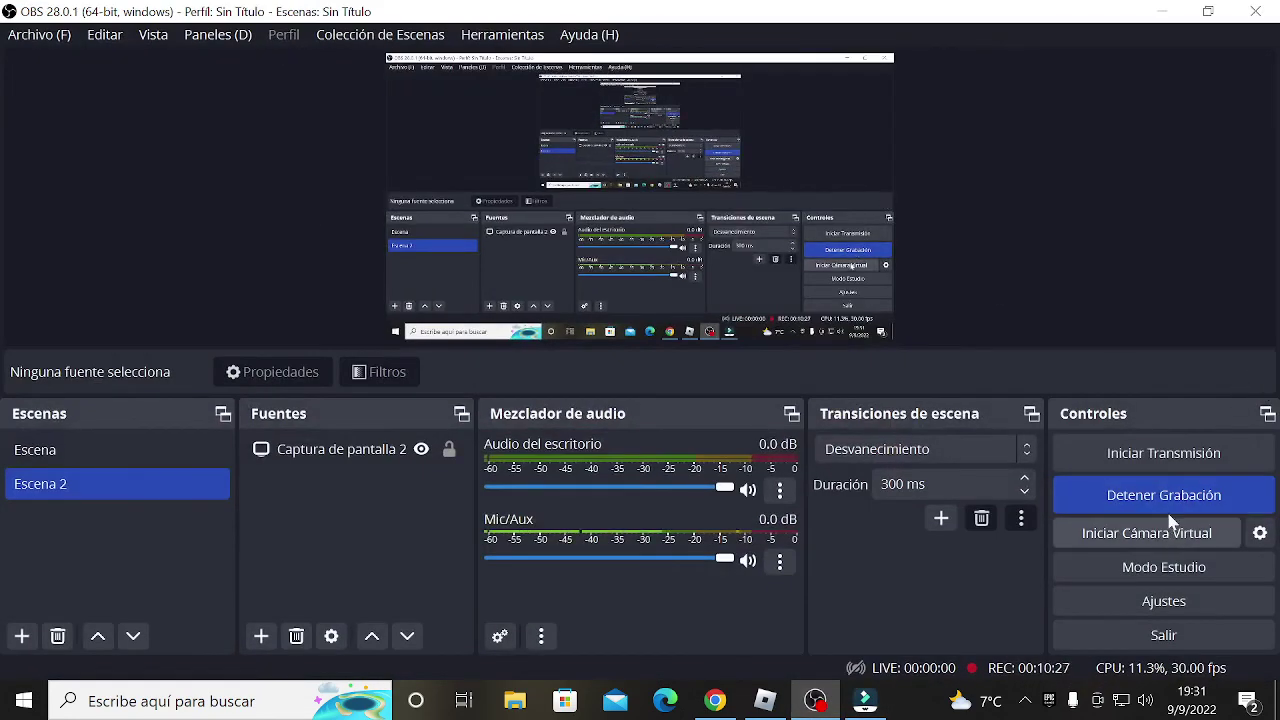